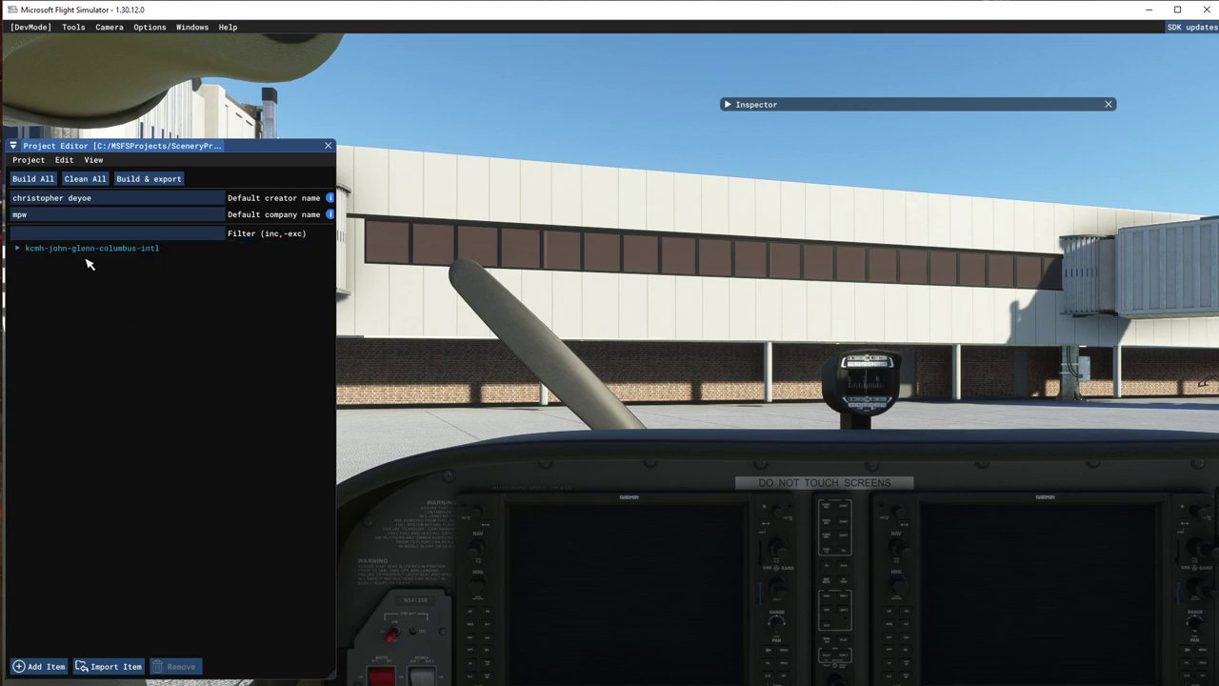
Load the kcmh-airport BGL asset group of the kcmh-john-glenn-columbus-intl package into the Scenery Editor
{"action": "left_click", "coordinate": [16, 249]}
{"action": "left_click", "coordinate": [74, 274]}
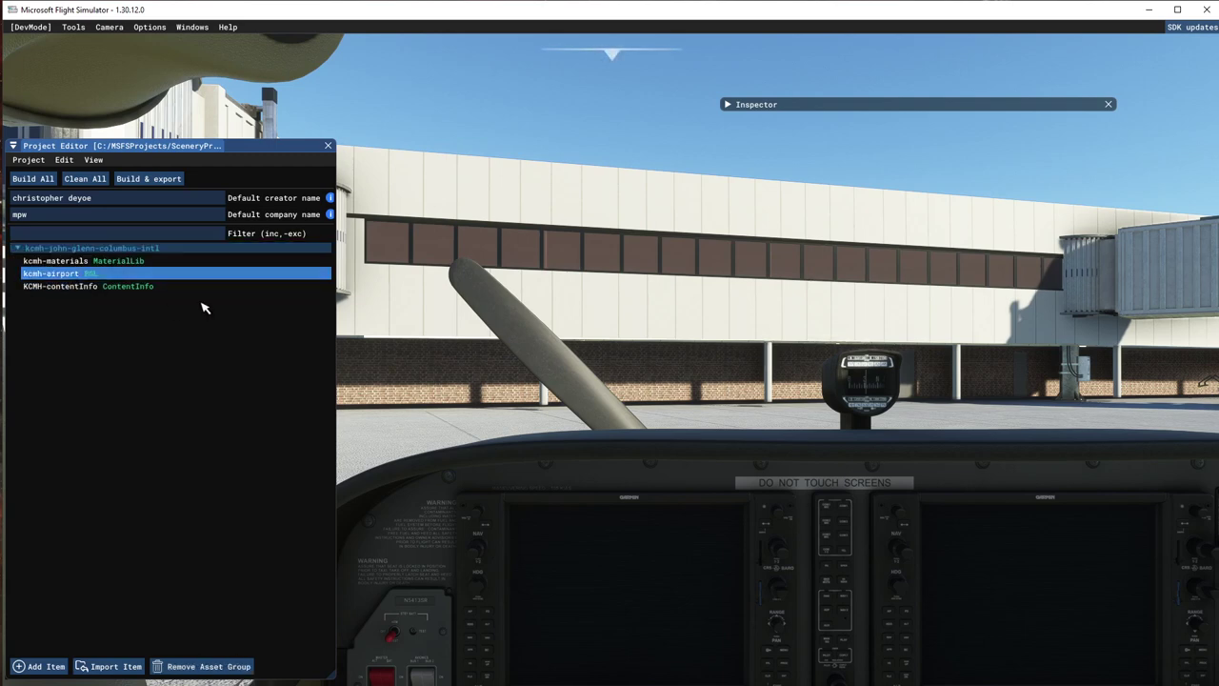
{"action": "left_click", "coordinate": [727, 105]}
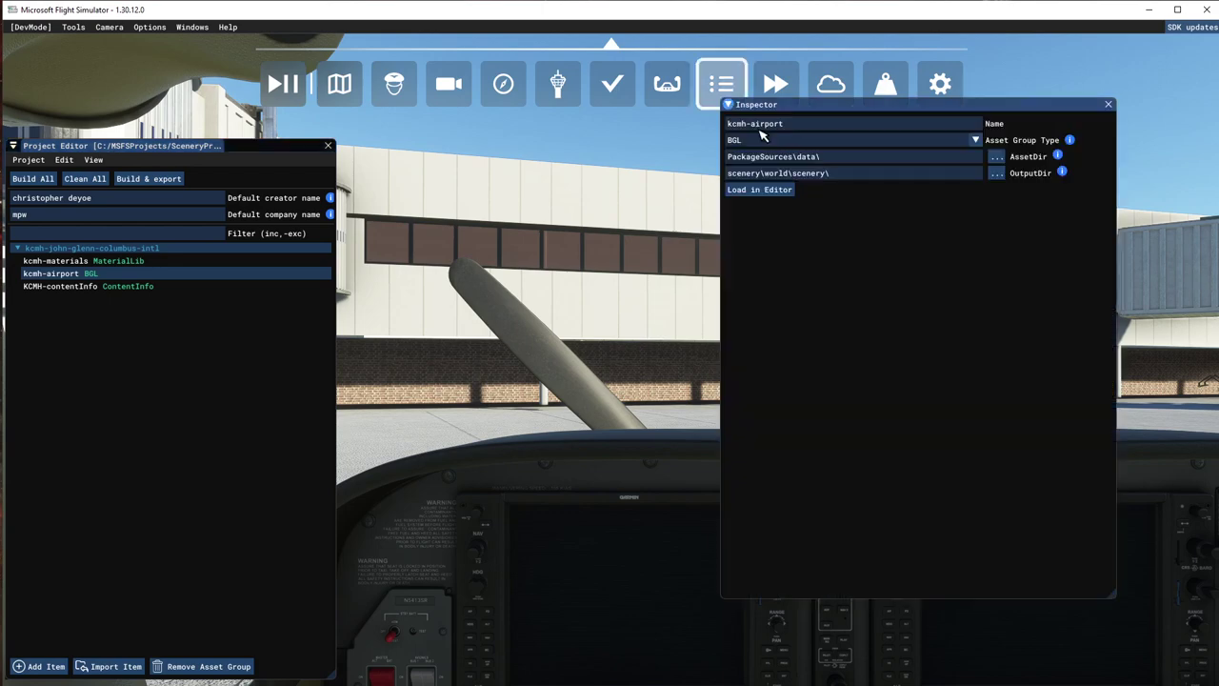
{"action": "left_click", "coordinate": [758, 191]}
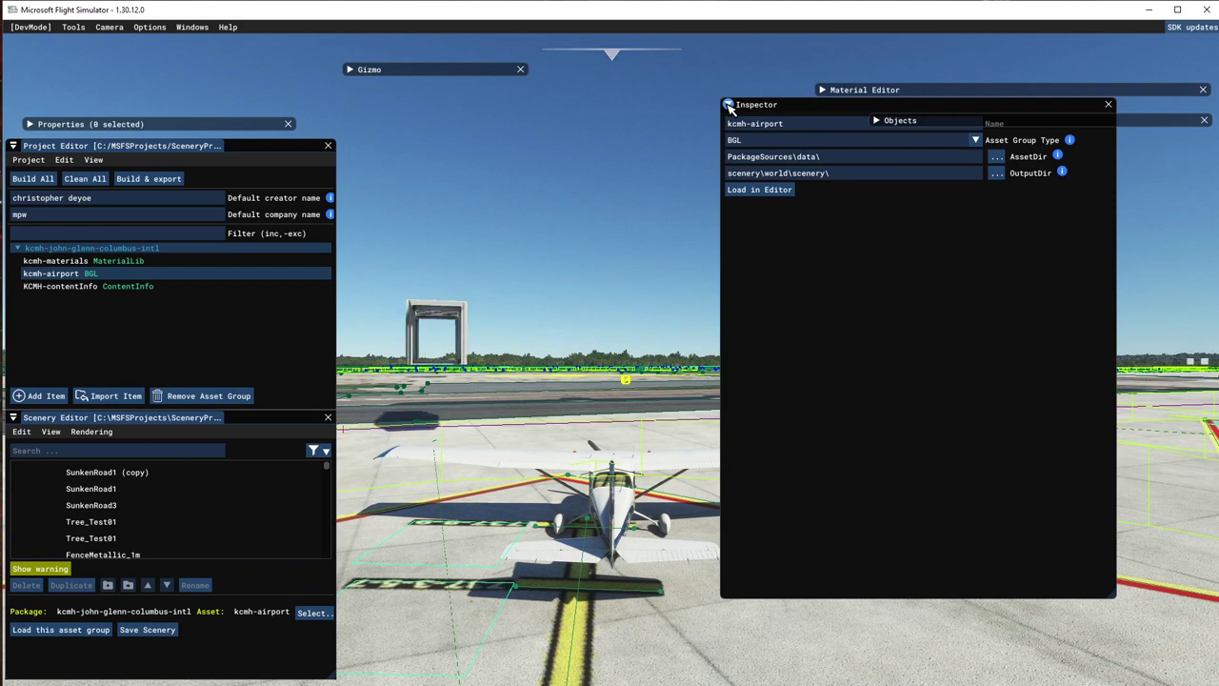
{"action": "left_click", "coordinate": [727, 104]}
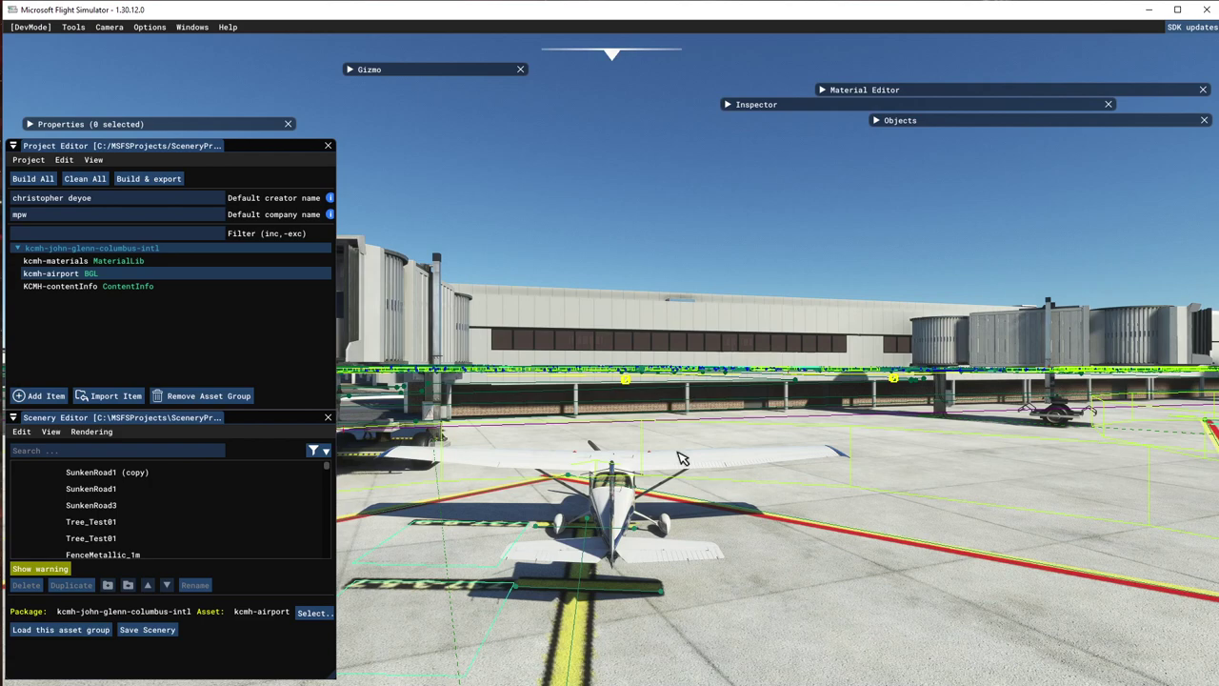
Survey the airport scenery from the parked aircraft at gate 6, past the Lane hangars, to the hotel across the road
{"action": "key", "text": "f"}
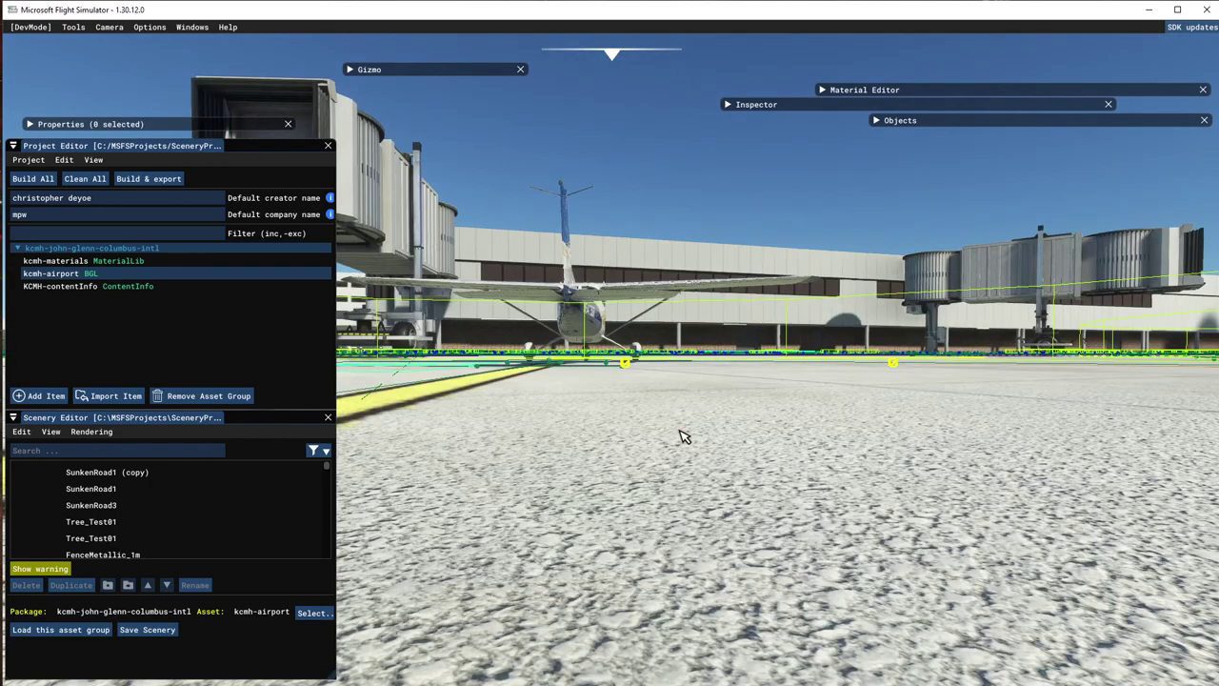
{"action": "key", "text": "r"}
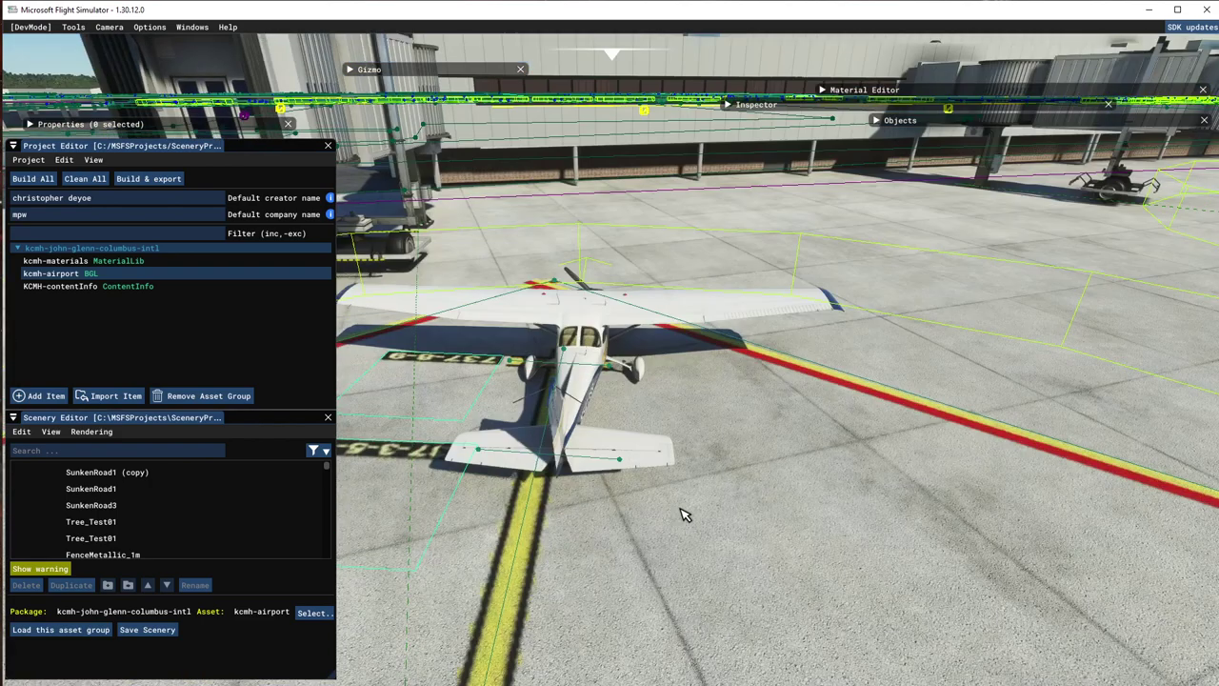
{"action": "key", "text": "s"}
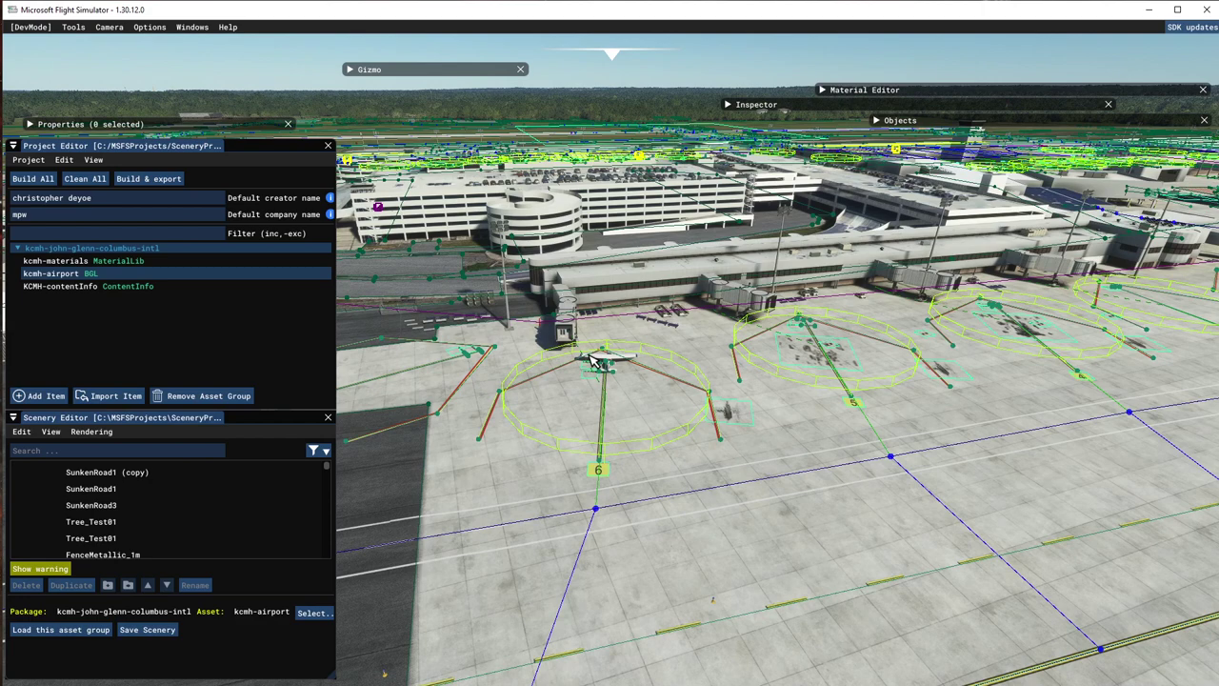
{"action": "key", "text": "a"}
{"action": "key", "text": "d"}
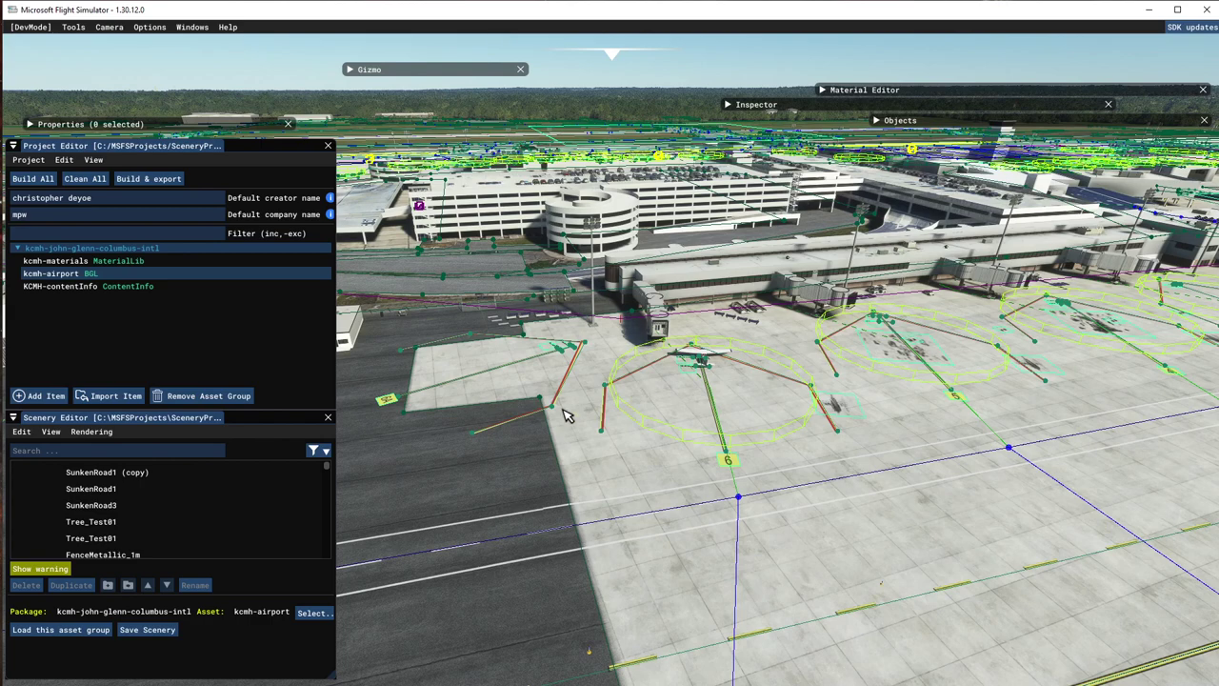
{"action": "key", "text": "a"}
{"action": "key", "text": "a"}
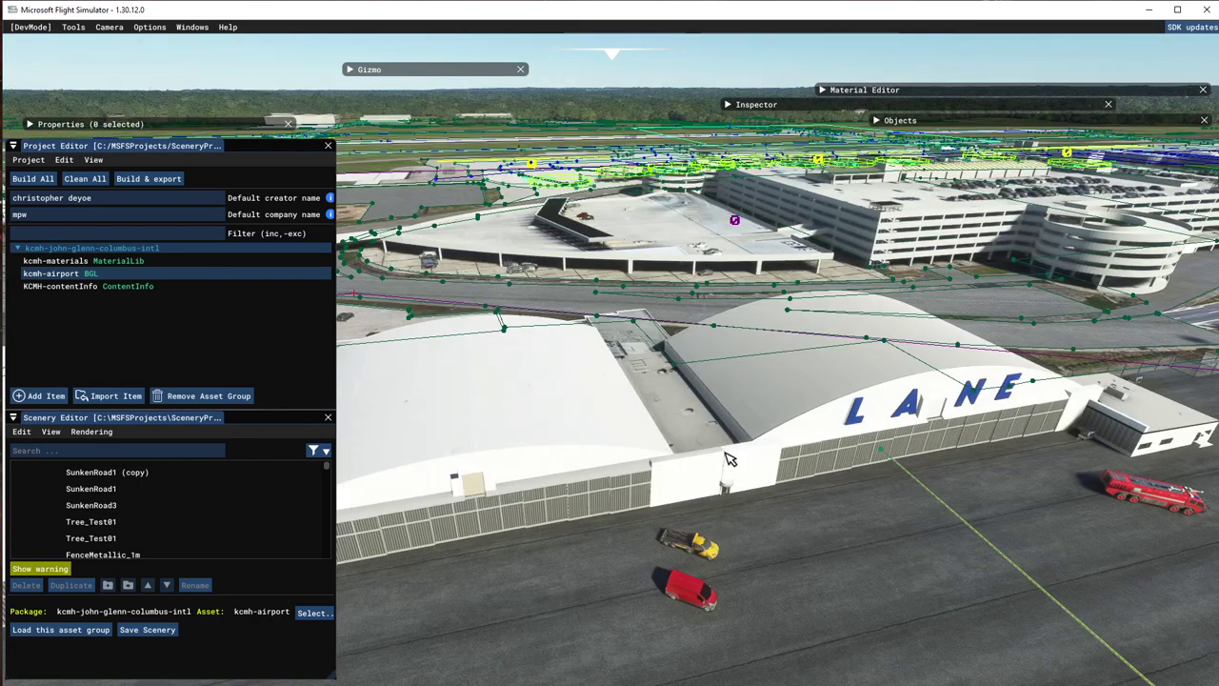
{"action": "key", "text": "w"}
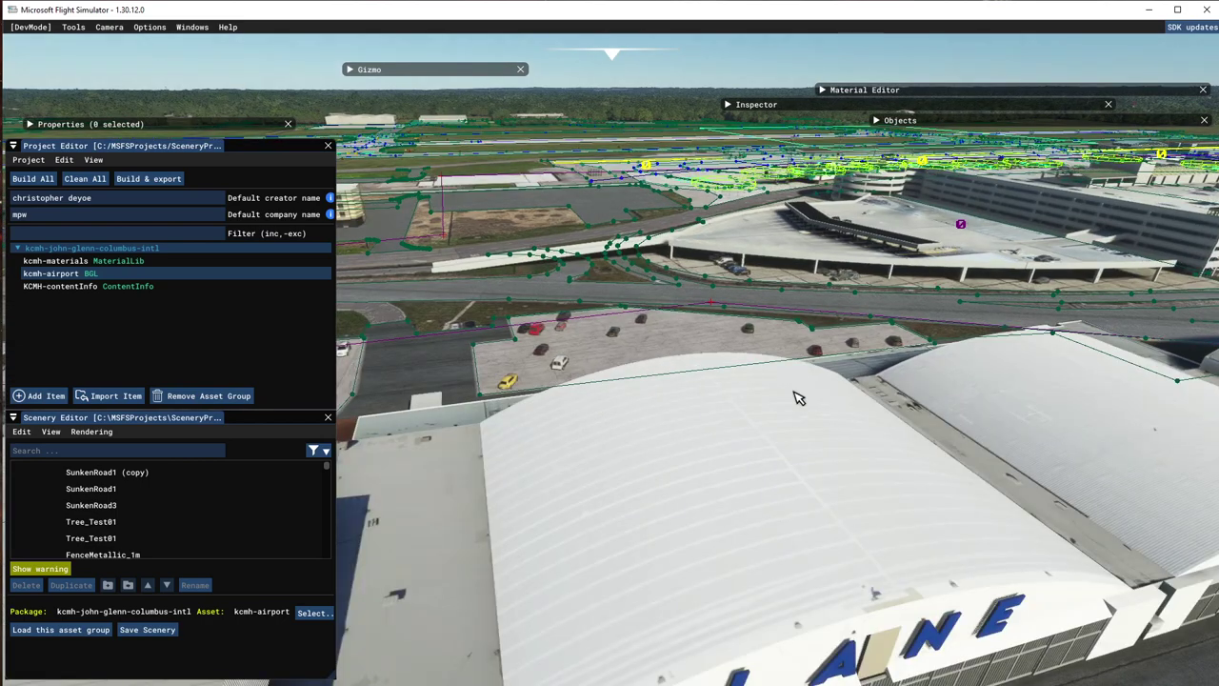
{"action": "key", "text": "a"}
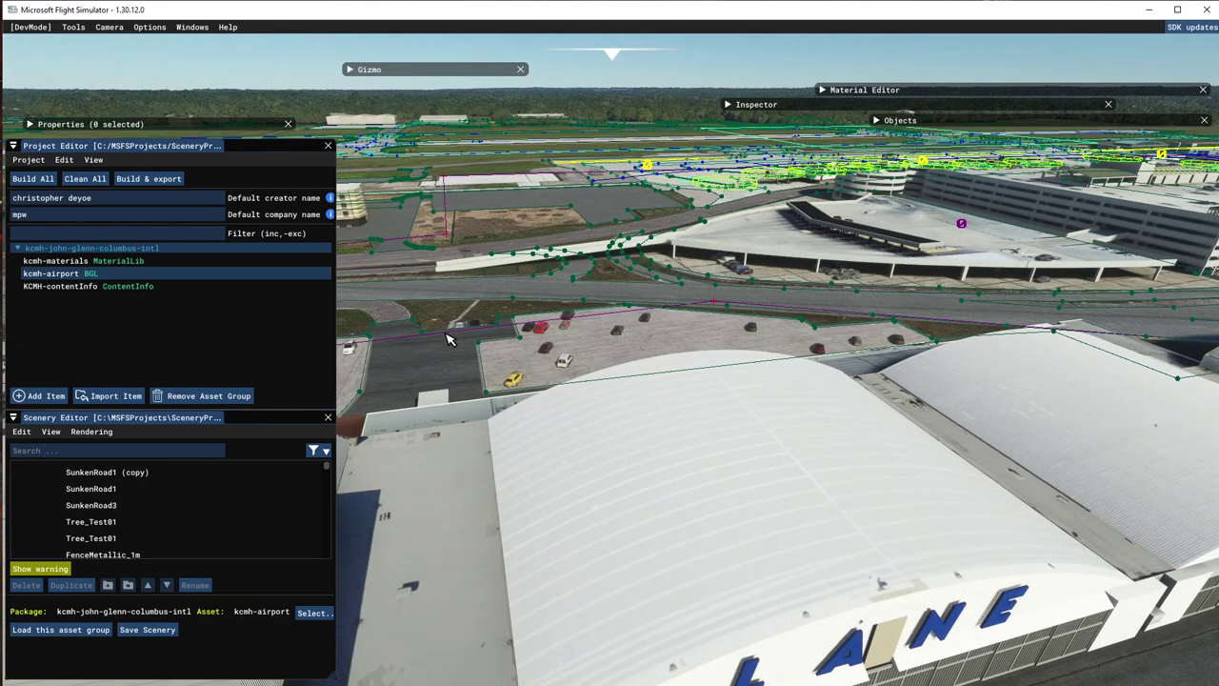
{"action": "key", "text": "w"}
{"action": "key", "text": "s"}
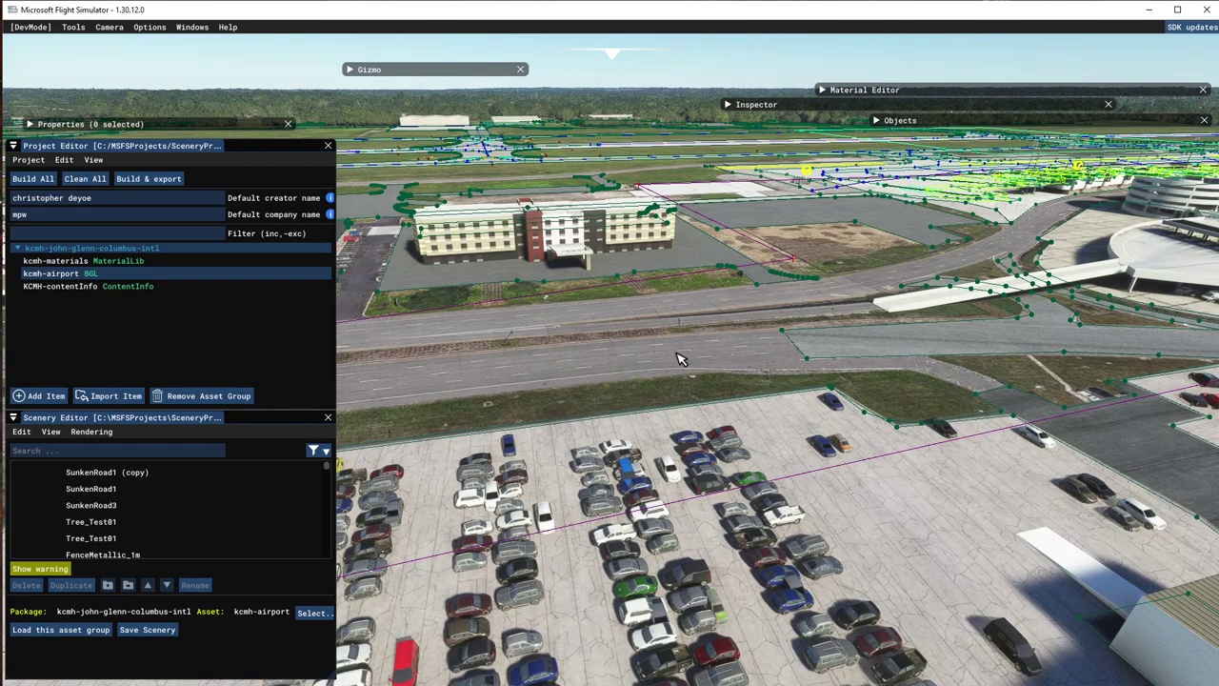
{"action": "key", "text": "s"}
{"action": "key", "text": "w"}
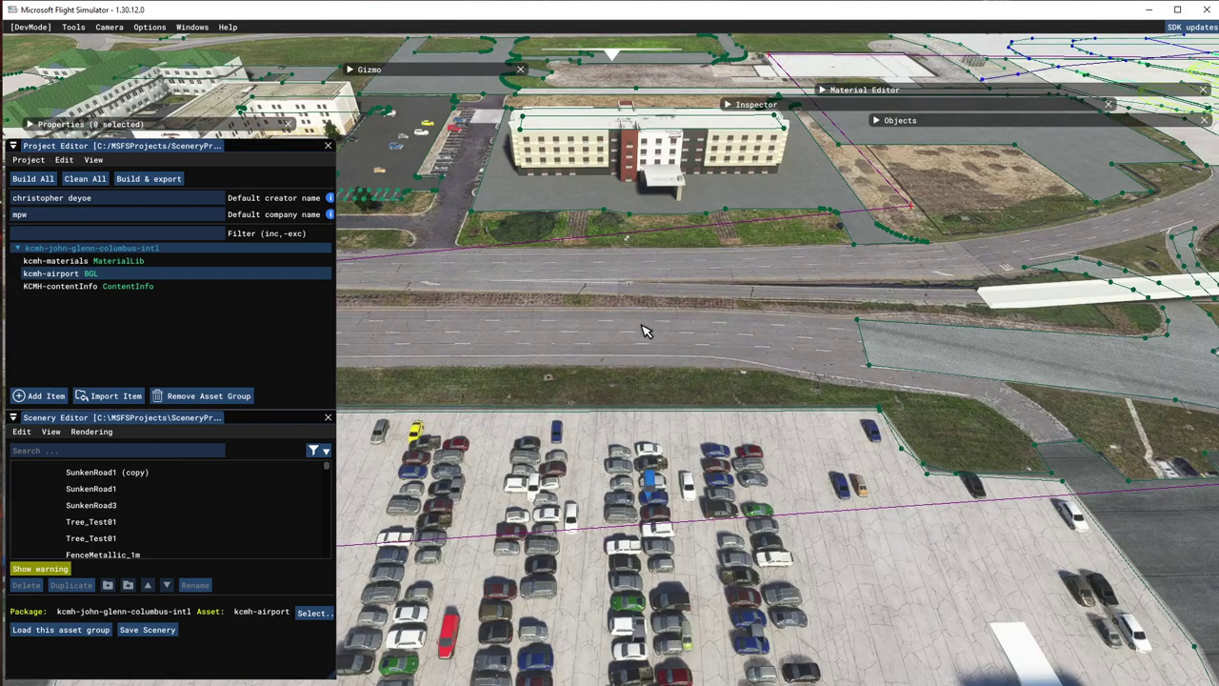
{"action": "key", "text": "w"}
{"action": "key", "text": "w"}
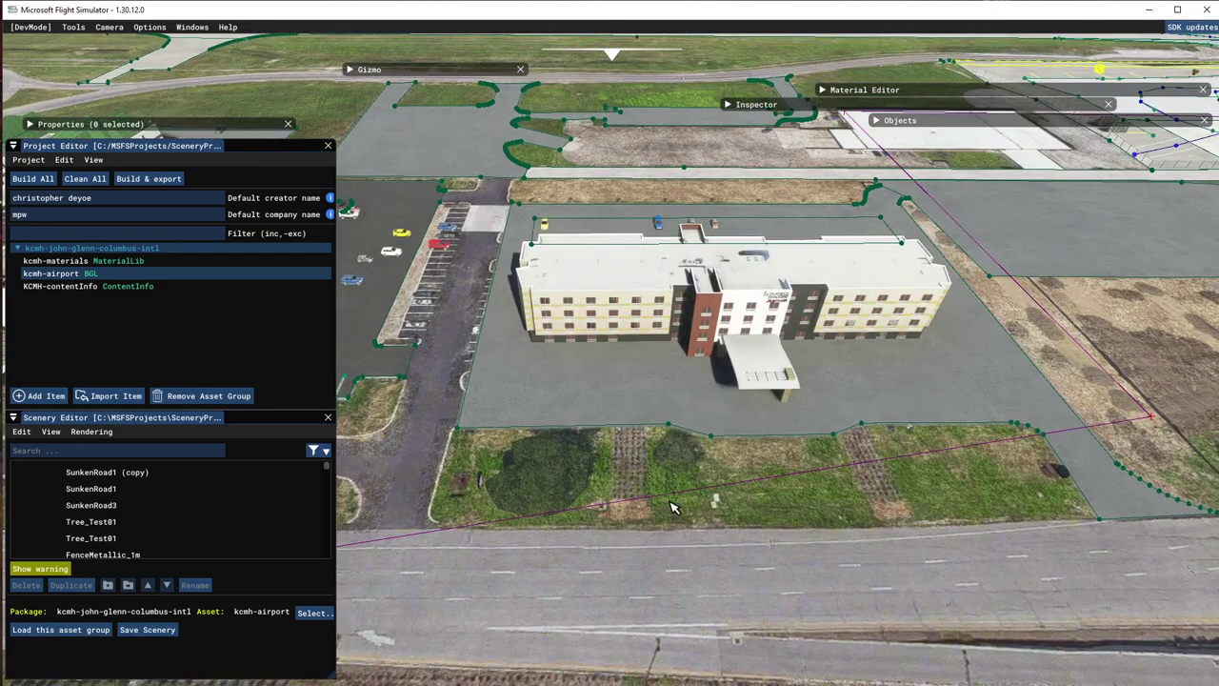
Examine the three hotels, their parking lots and the apron polygons covering the surrounding ground
{"action": "key", "text": "s"}
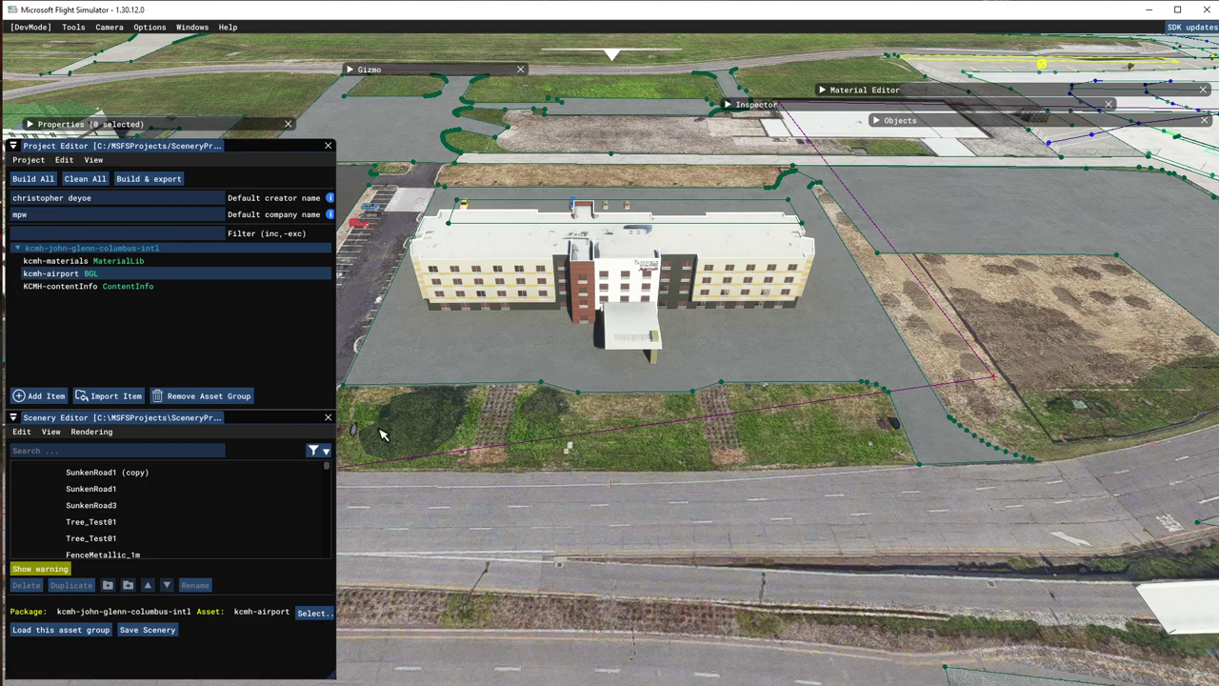
{"action": "key", "text": "a"}
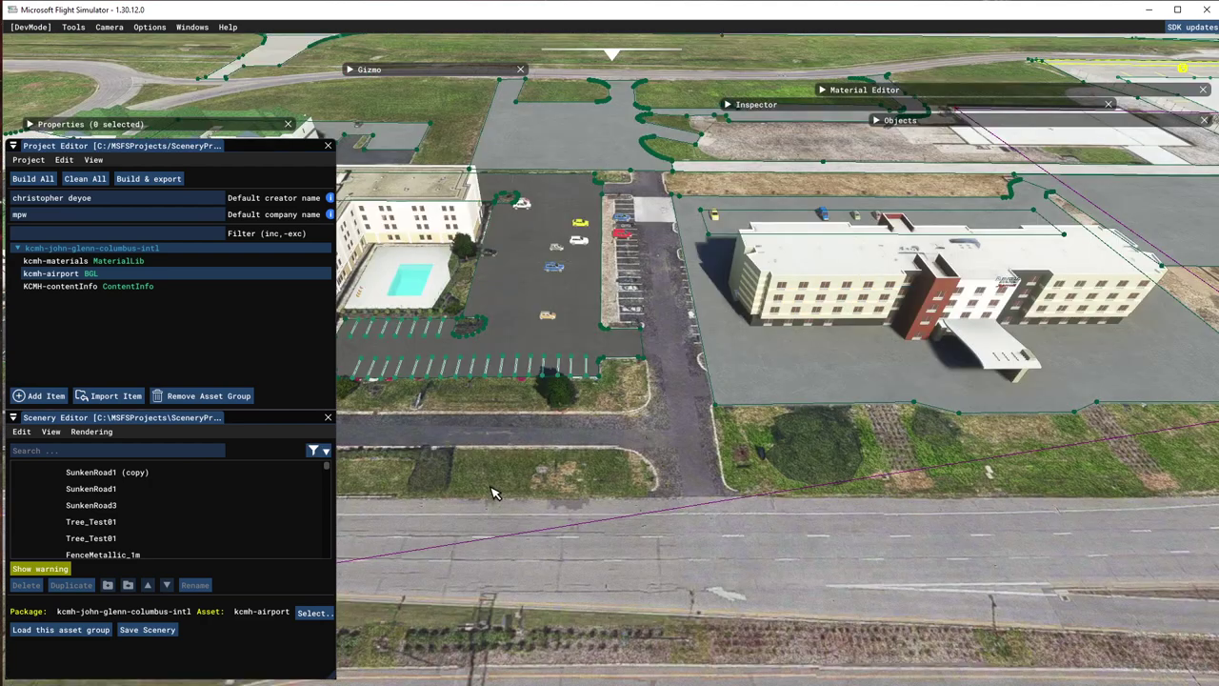
{"action": "key", "text": "a"}
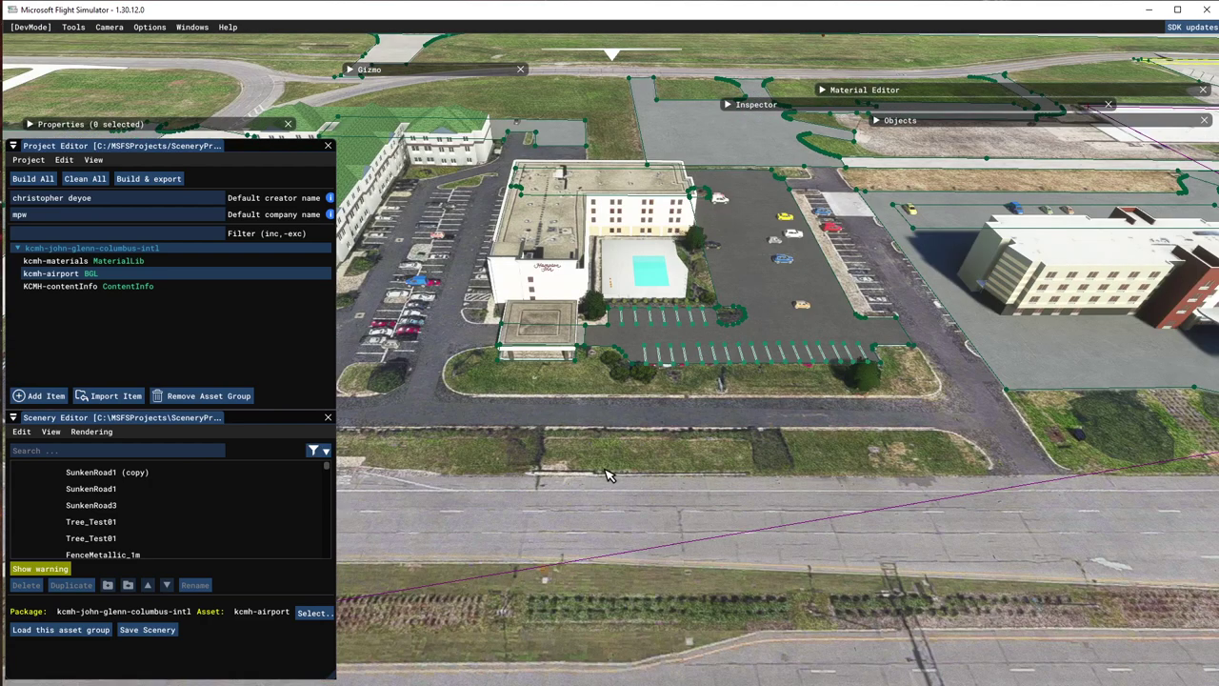
{"action": "key", "text": "a"}
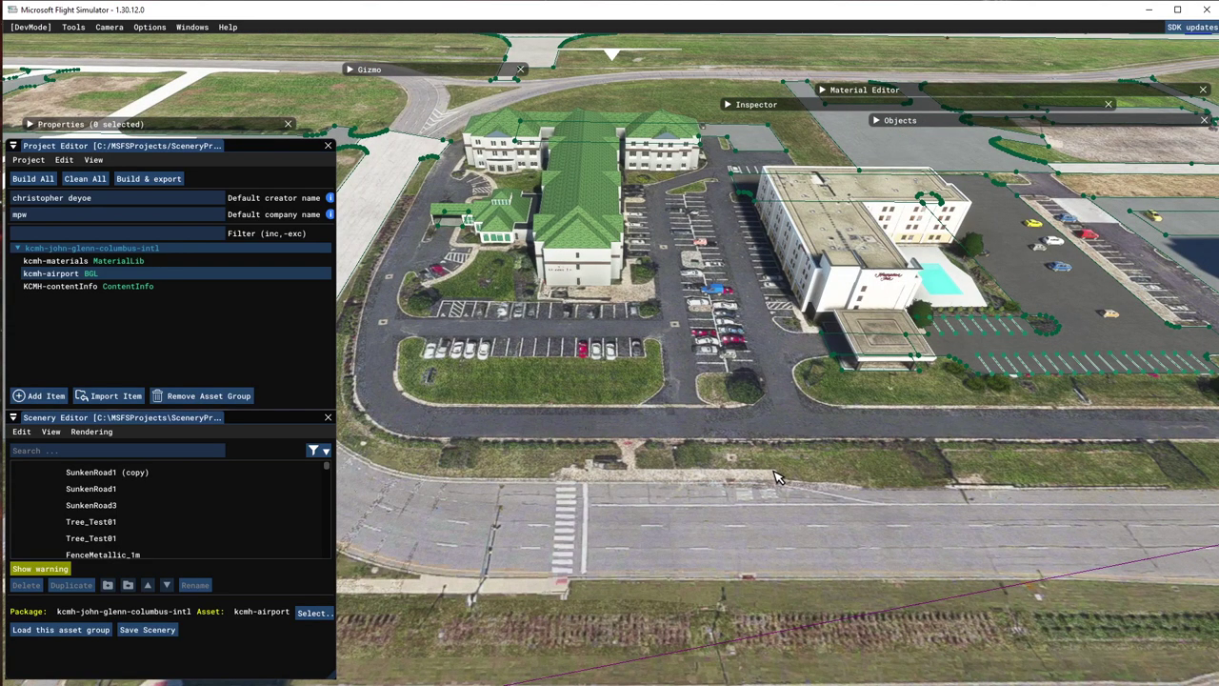
{"action": "key", "text": "w"}
{"action": "key", "text": "w"}
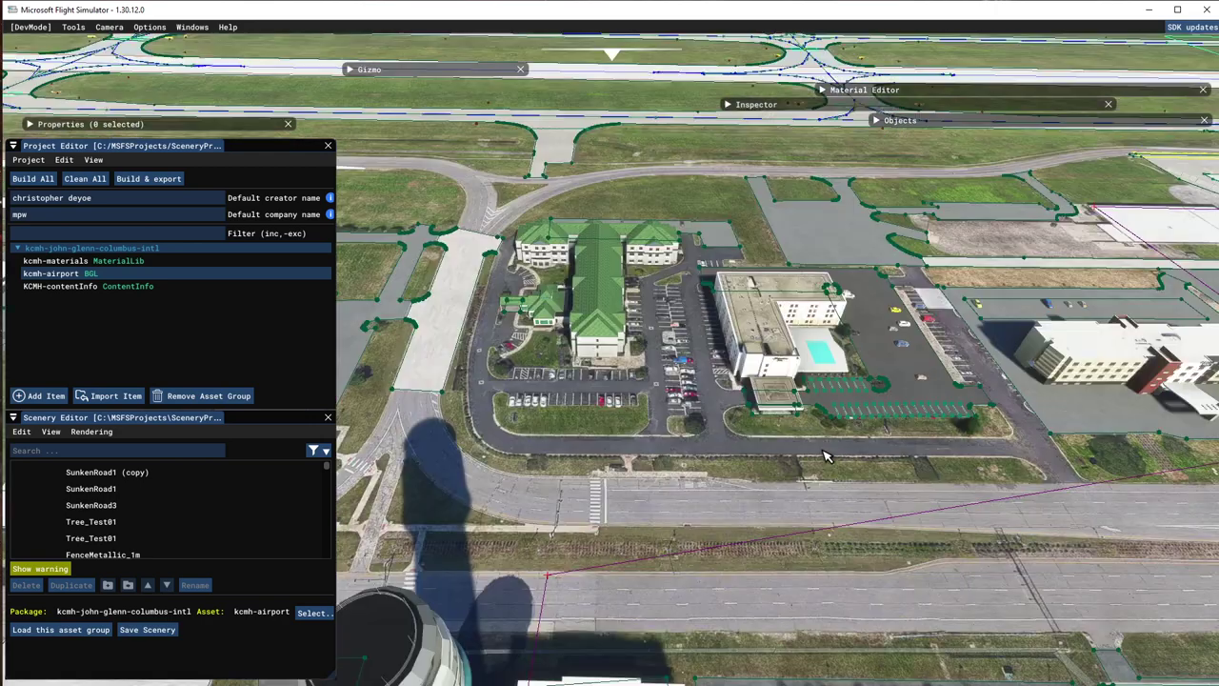
{"action": "key", "text": "d"}
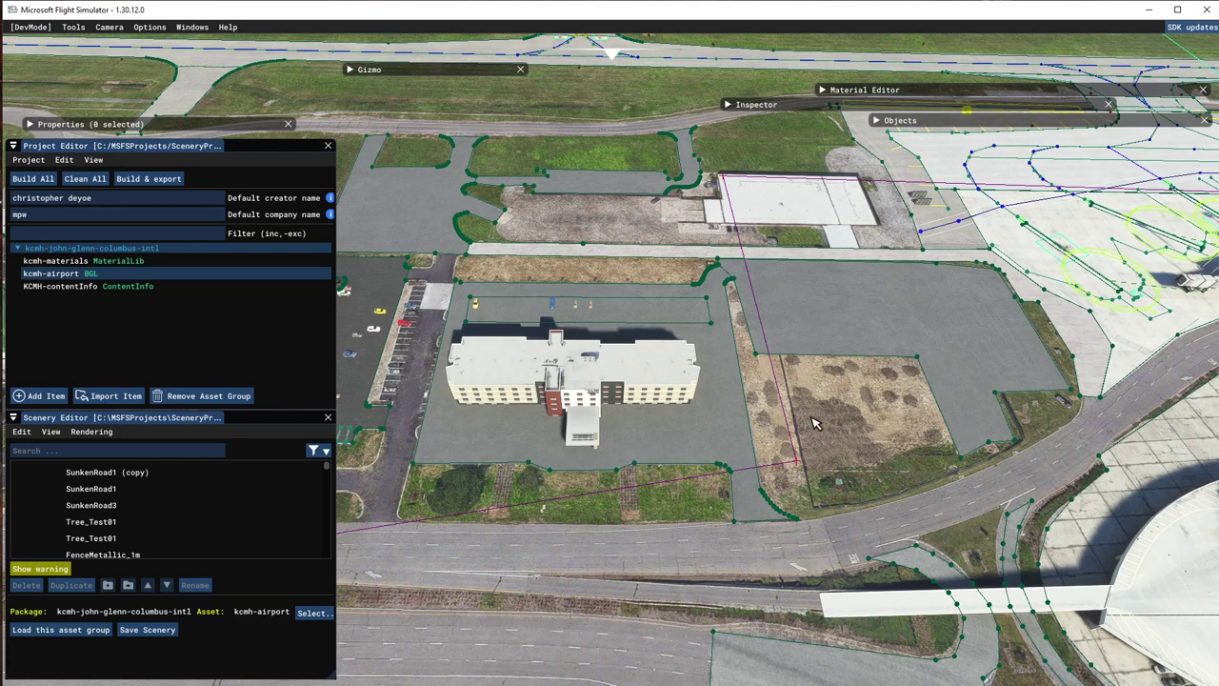
{"action": "key", "text": "d"}
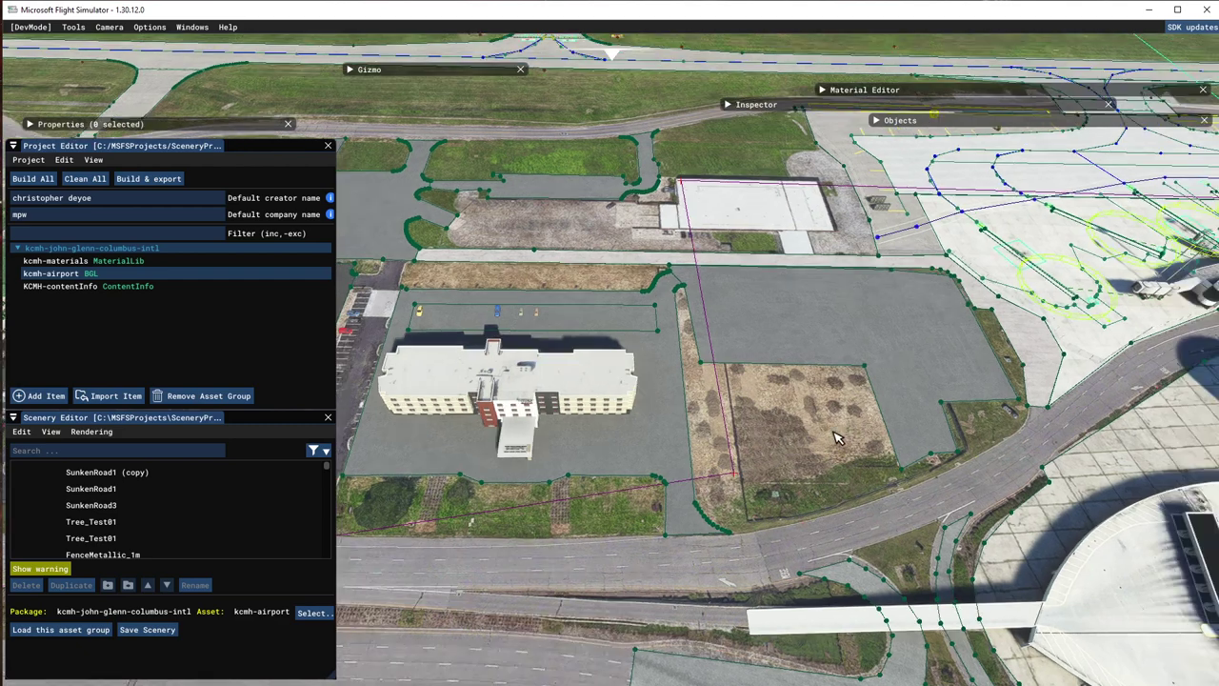
{"action": "key", "text": "a"}
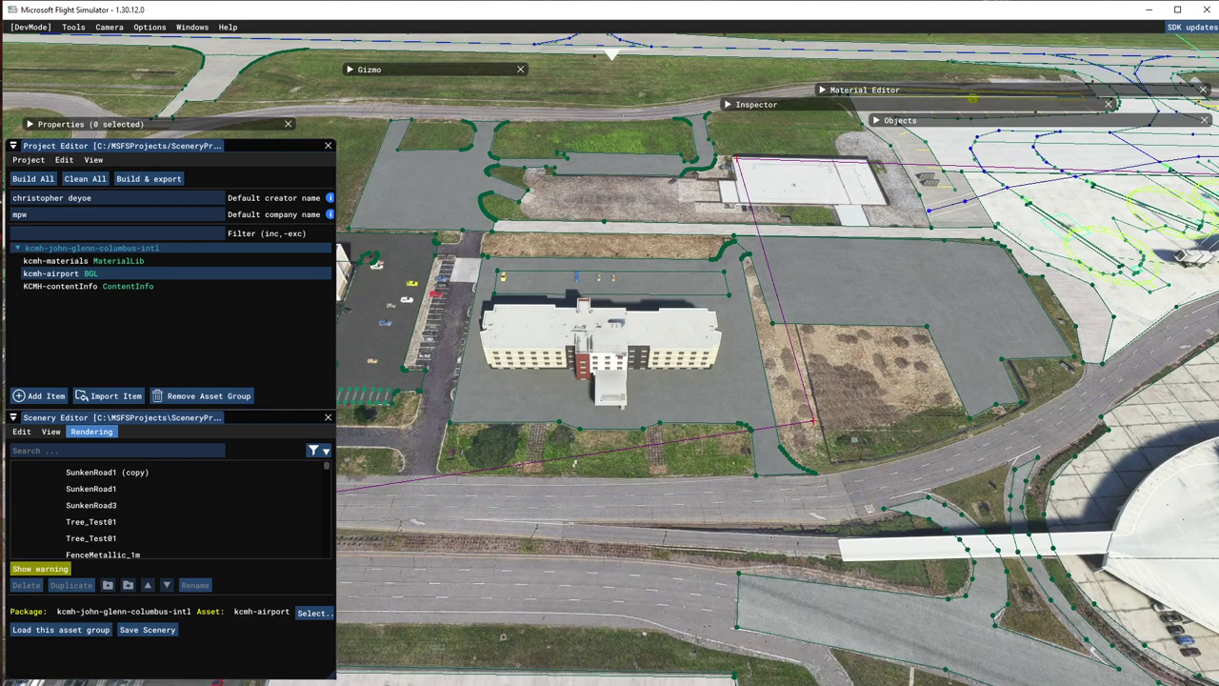
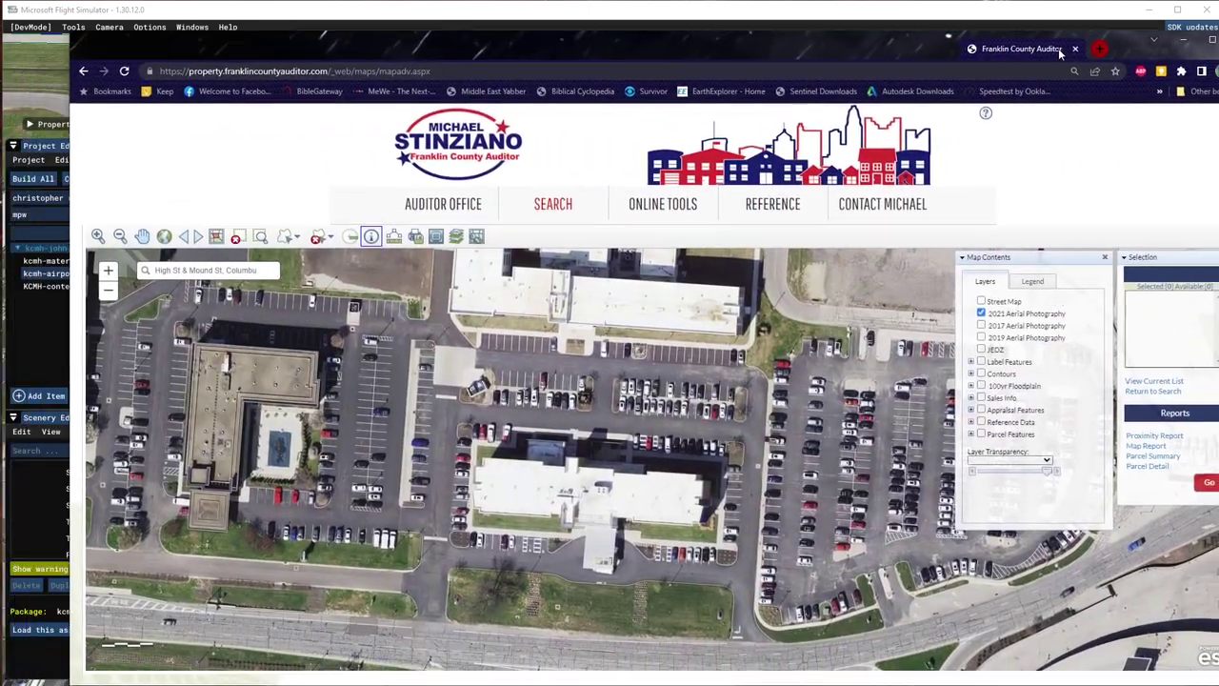
Switch to the Franklin County Auditor map in the browser and examine the 2021 aerial photography of the hotel and adjoining parking lots
{"action": "left_click_drag", "start_coordinate": [1059, 52], "coordinate": [1009, 29]}
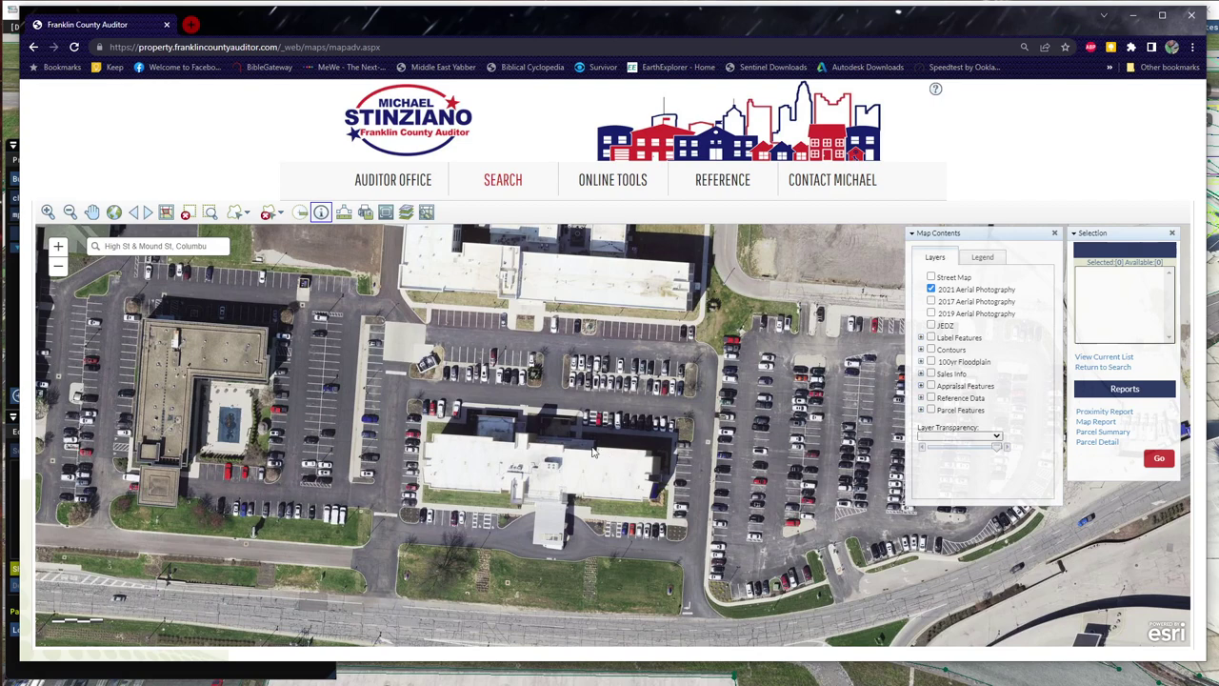
{"action": "left_click_drag", "start_coordinate": [628, 458], "coordinate": [539, 411]}
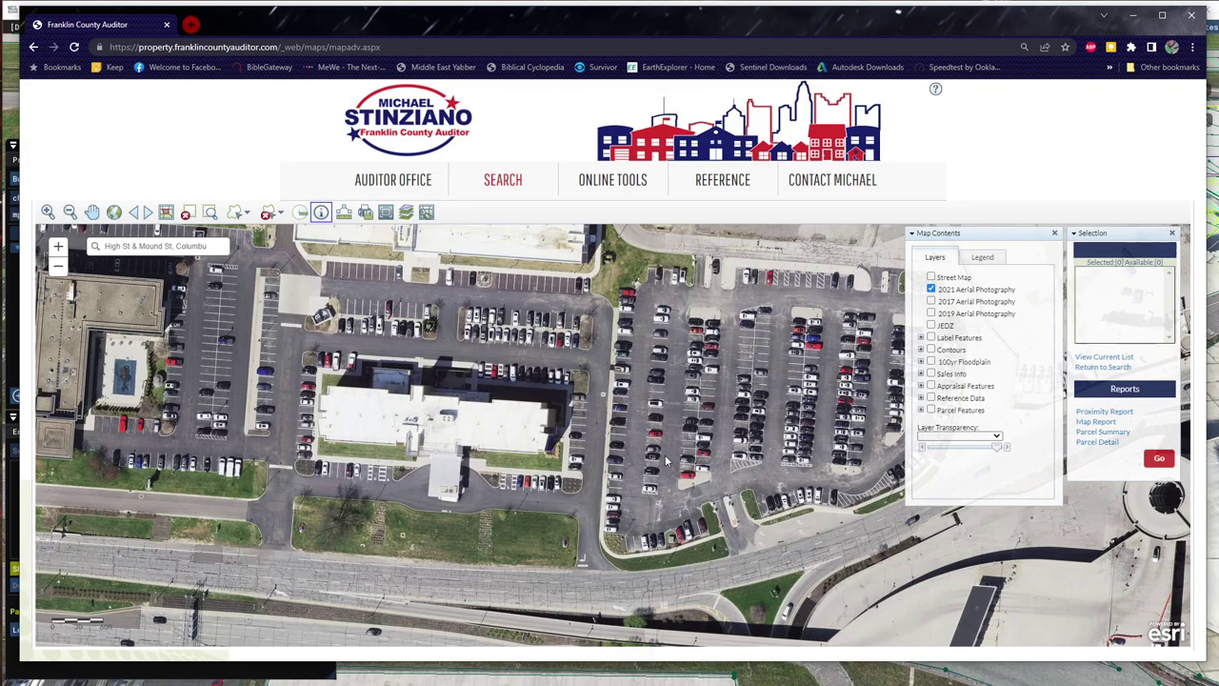
{"action": "left_click_drag", "start_coordinate": [740, 459], "coordinate": [861, 460]}
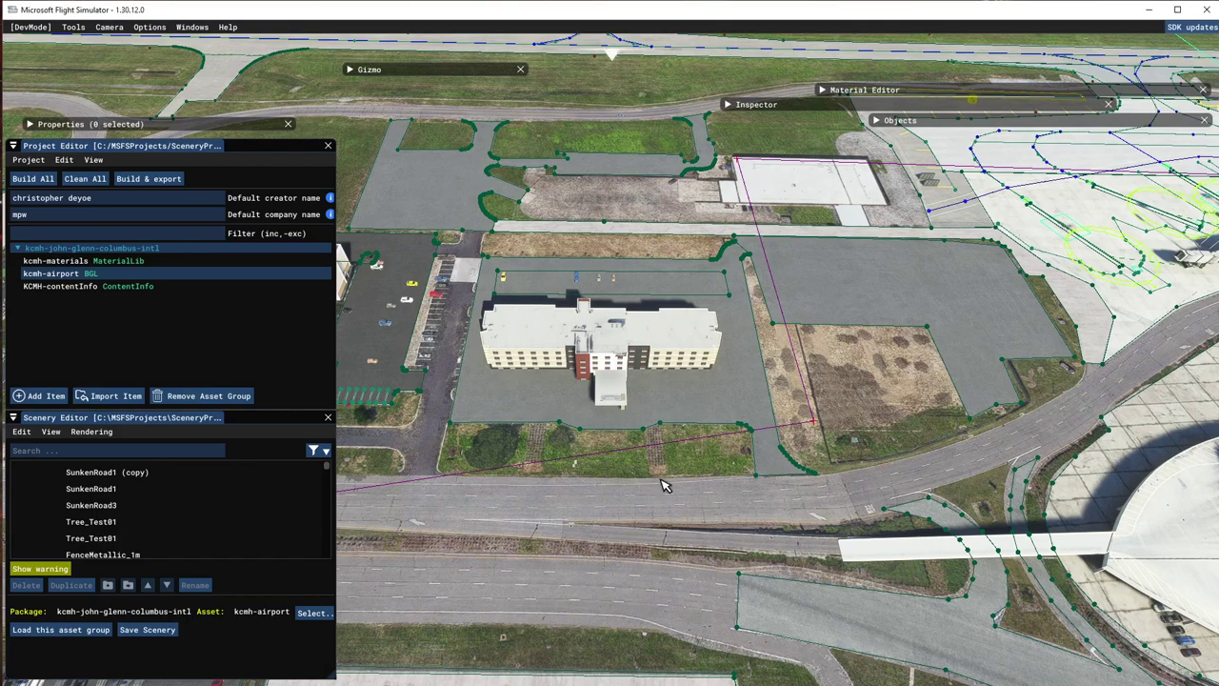
Back in Microsoft Flight Simulator, delete the large apron polygon surrounding the hotel with the red-brick tower
{"action": "key", "text": "s"}
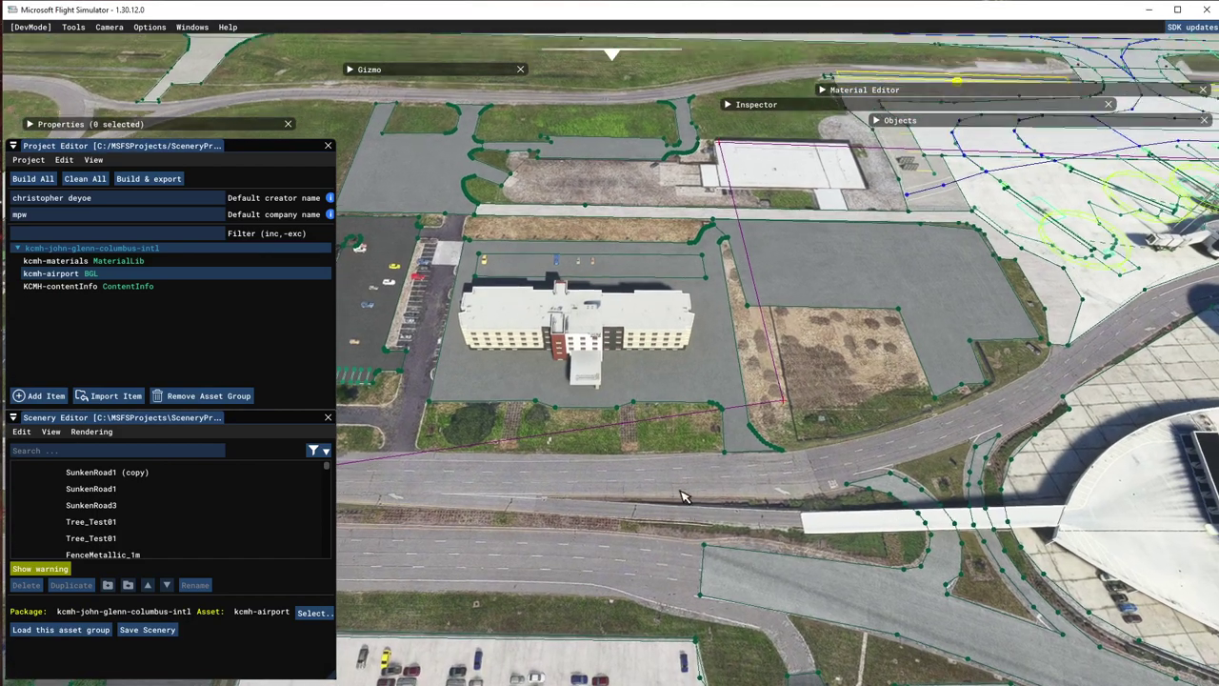
{"action": "key", "text": "w"}
{"action": "key", "text": "w"}
{"action": "key", "text": "w"}
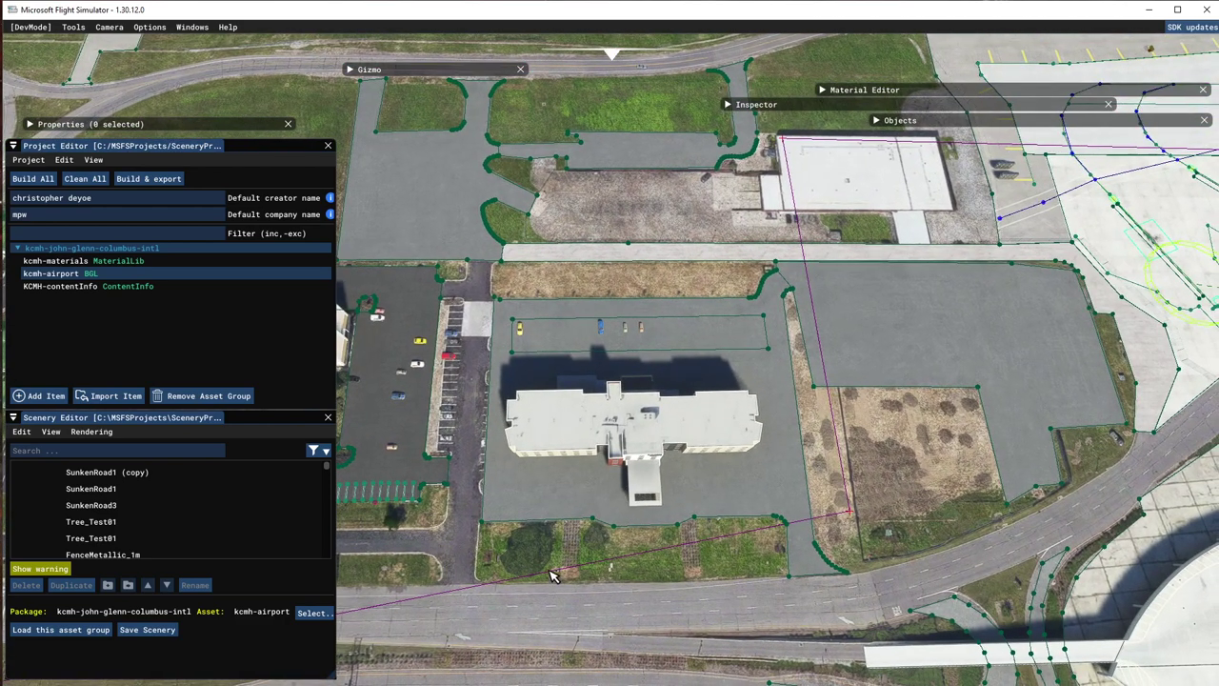
{"action": "key", "text": "w"}
{"action": "key", "text": "w"}
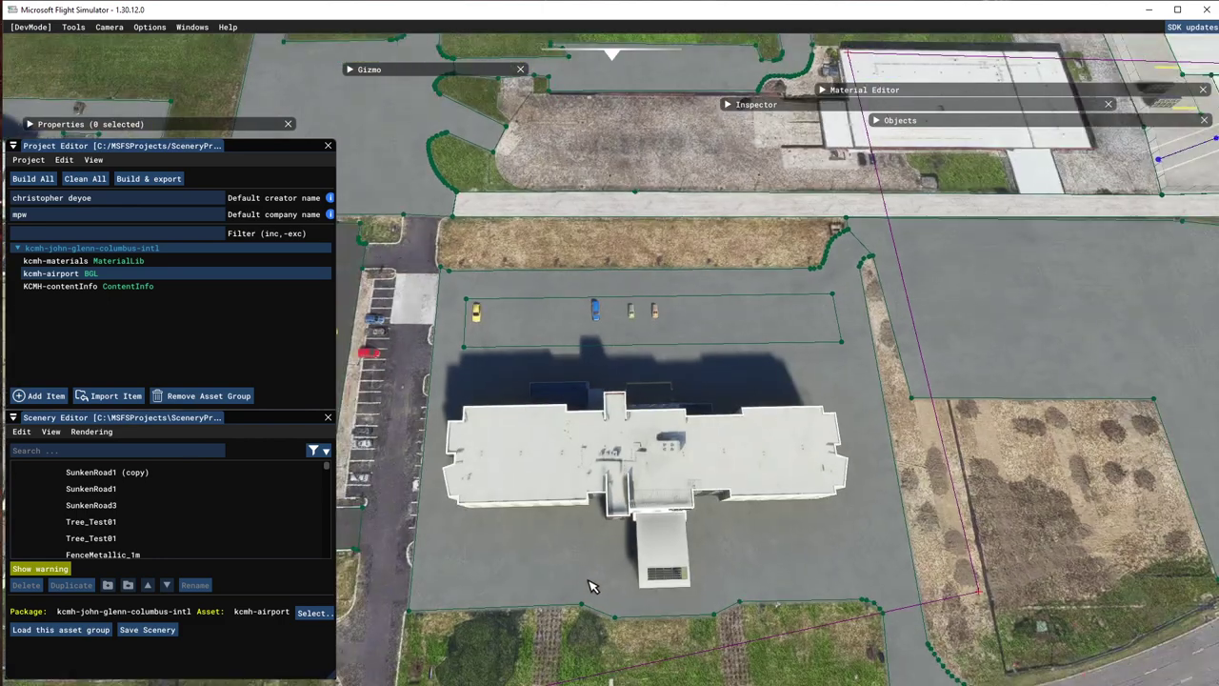
{"action": "key", "text": "s"}
{"action": "key", "text": "d"}
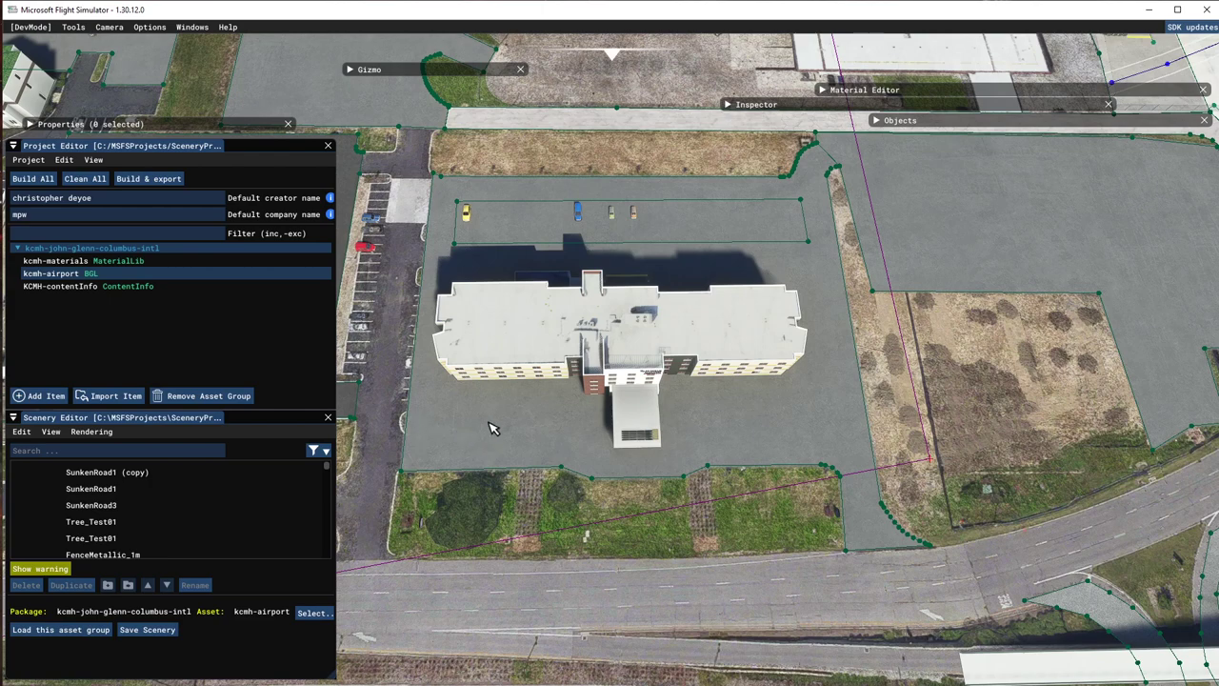
{"action": "left_click", "coordinate": [560, 440]}
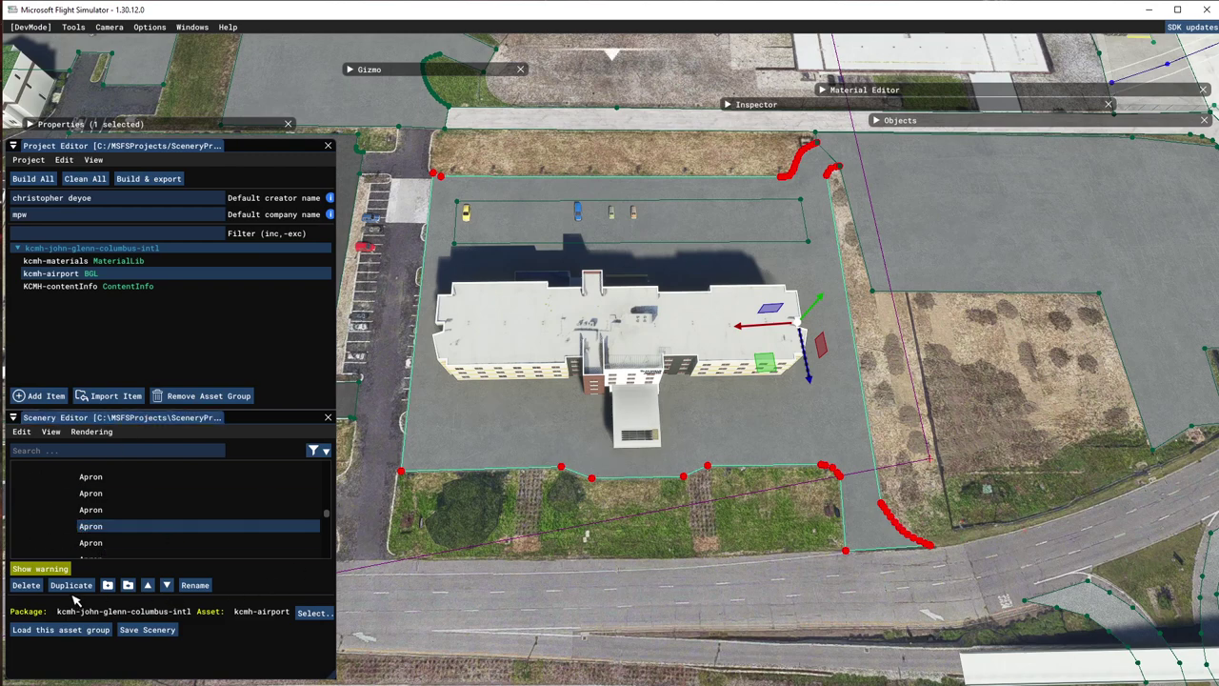
{"action": "left_click", "coordinate": [26, 585]}
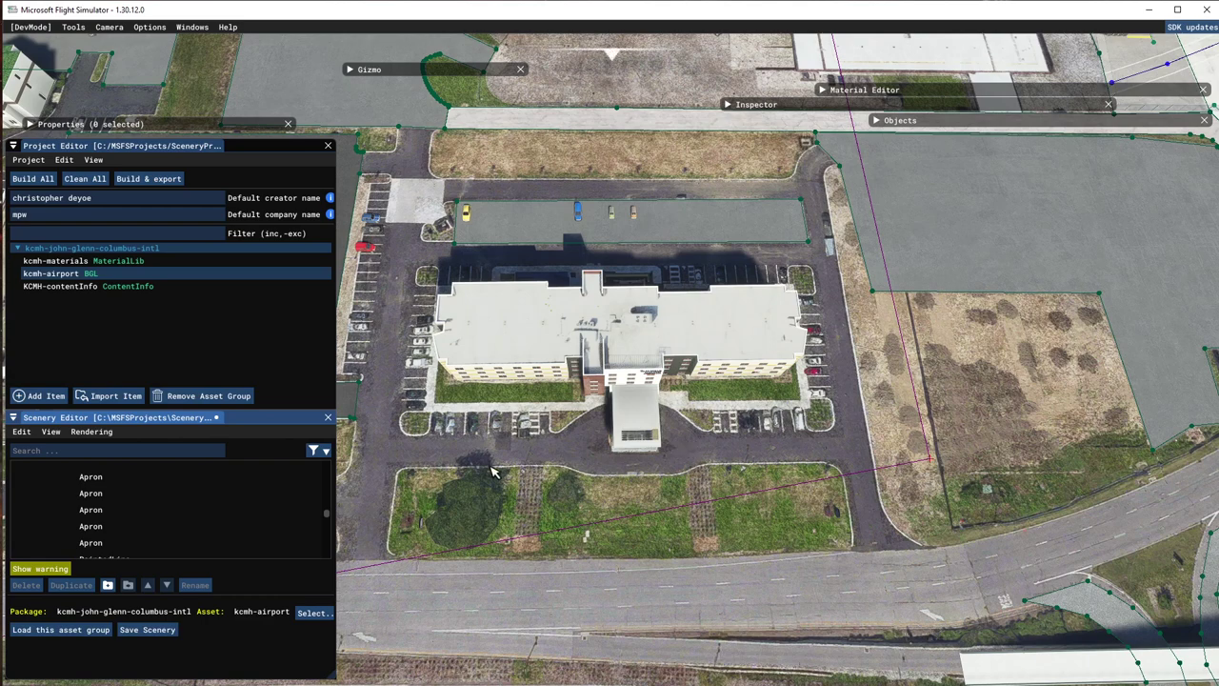
Inspect the ground imagery around the red-brick-tower hotel and the neighbouring parking lot beside the swimming pool
{"action": "scroll", "coordinate": [459, 481], "scroll_direction": "up", "scroll_amount": 3}
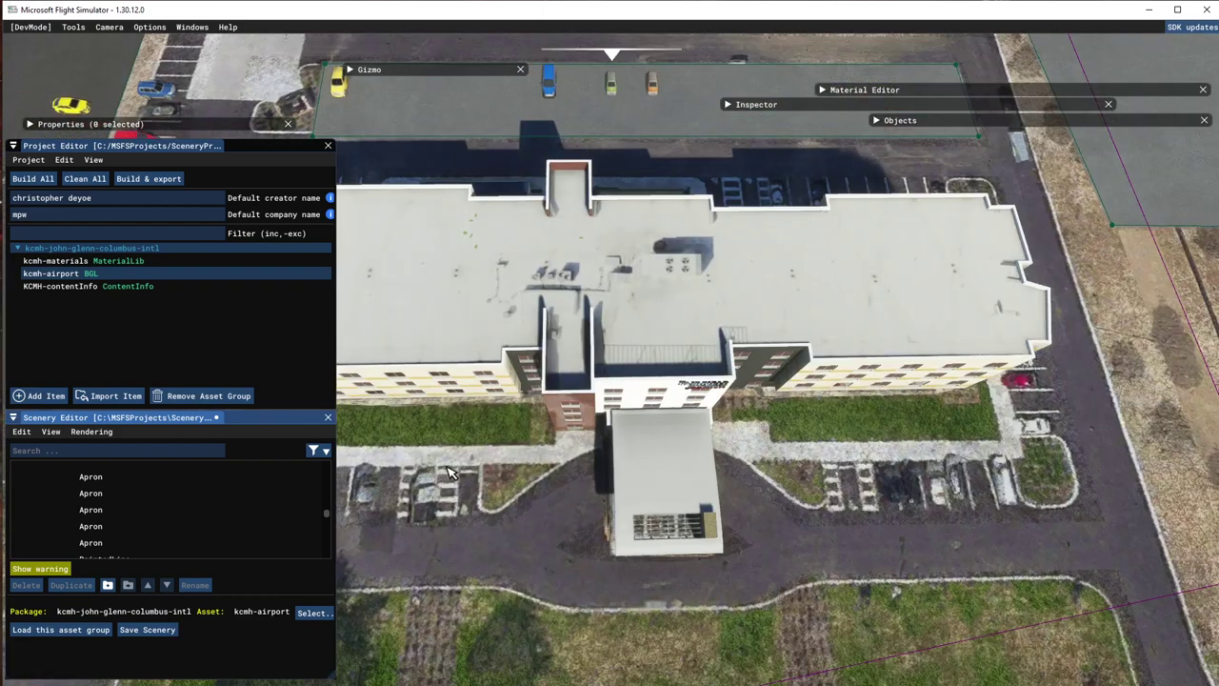
{"action": "scroll", "coordinate": [456, 476], "scroll_direction": "down", "scroll_amount": 2}
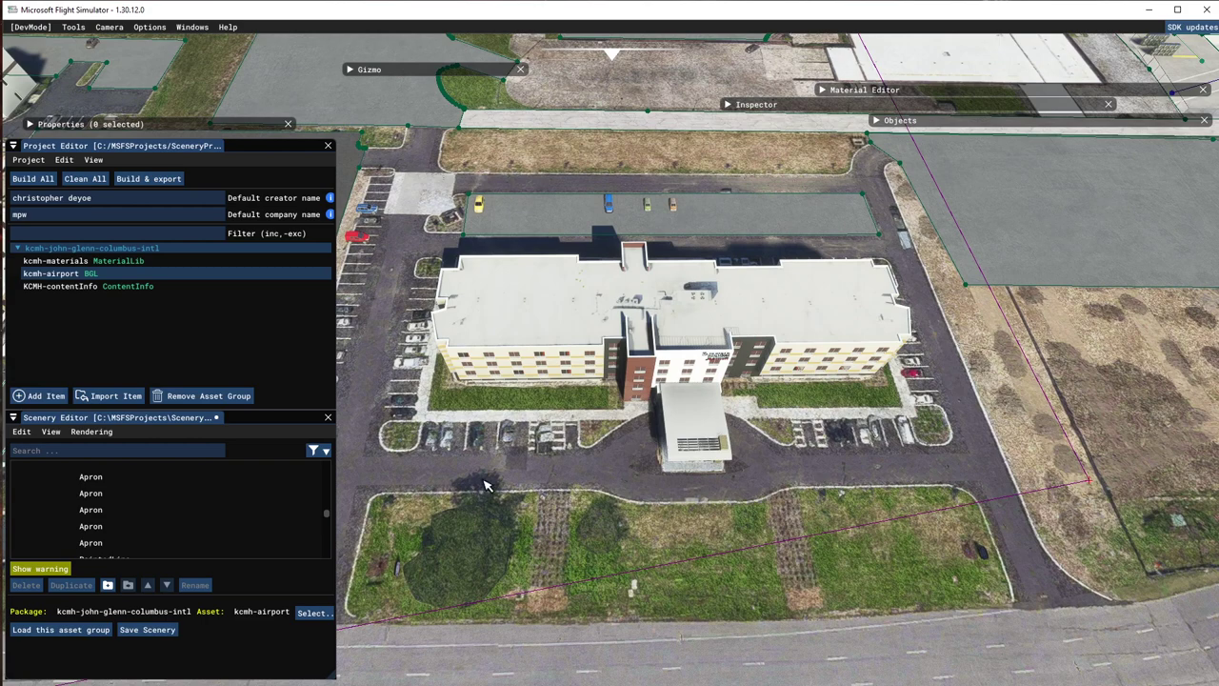
{"action": "scroll", "coordinate": [484, 485], "scroll_direction": "up", "scroll_amount": 2}
{"action": "key", "text": "a"}
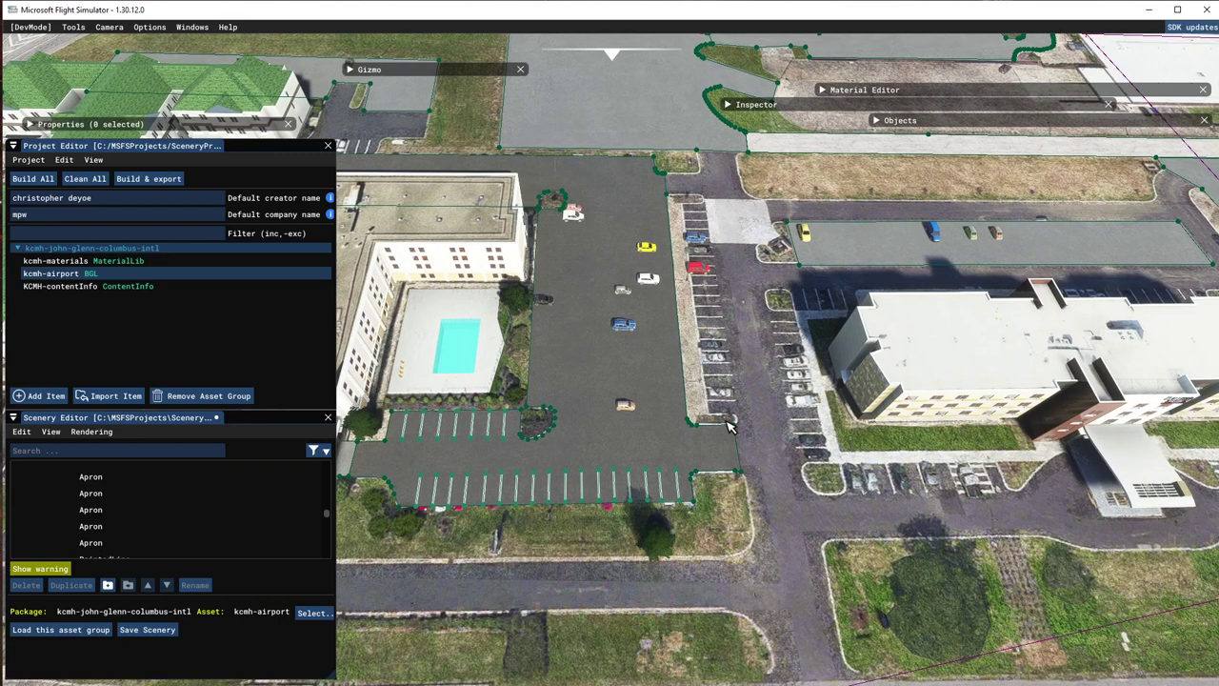
Delete the rectangular apron covering the parking rows behind the white-roofed hotel with the front entrance canopy
{"action": "key", "text": "d"}
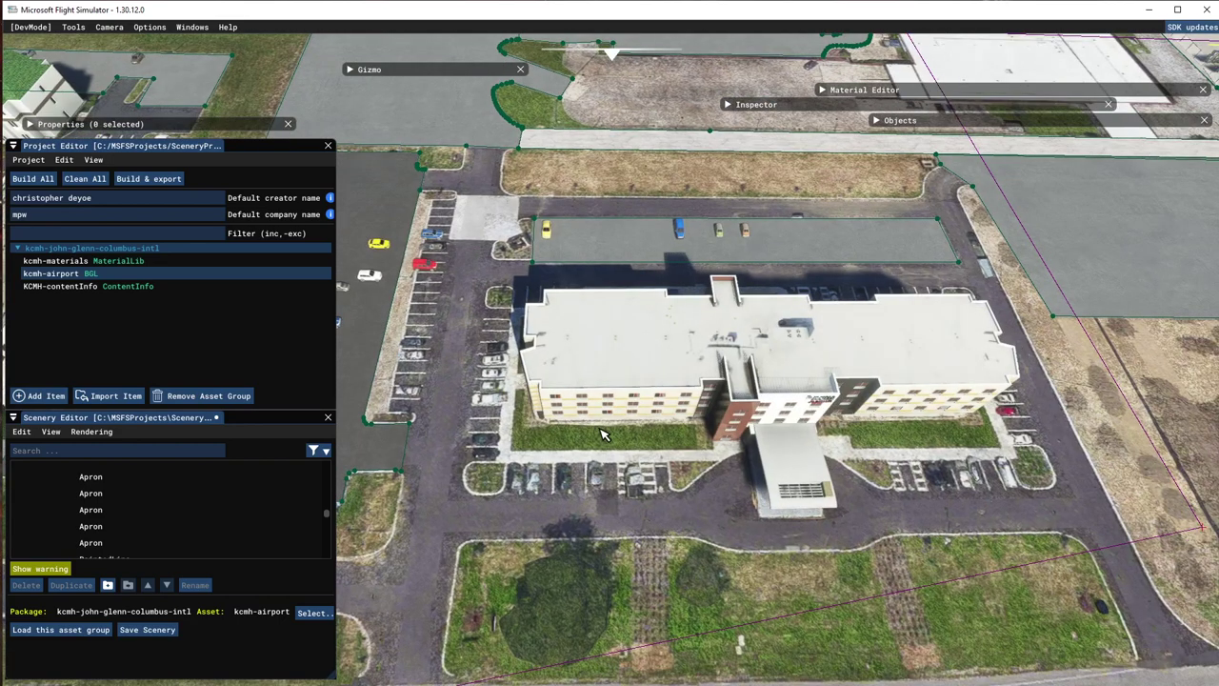
{"action": "key", "text": "d"}
{"action": "key", "text": "a"}
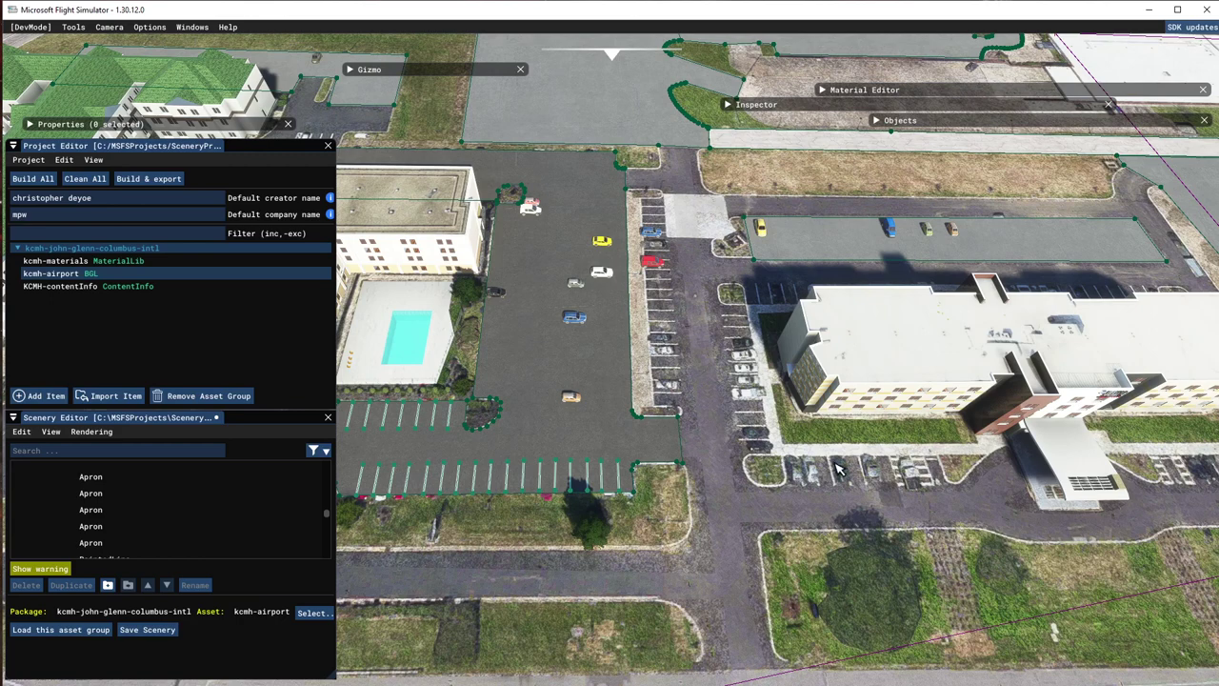
{"action": "key", "text": "d"}
{"action": "key", "text": "d"}
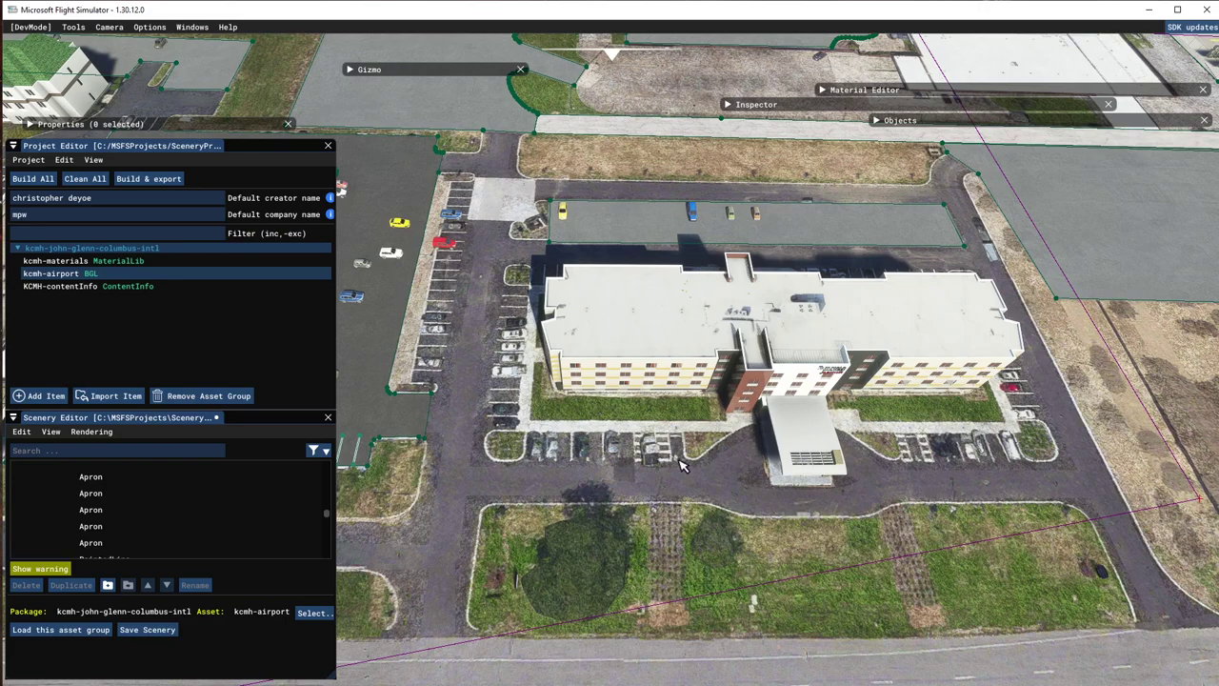
{"action": "scroll", "coordinate": [682, 463], "scroll_direction": "down", "scroll_amount": 2}
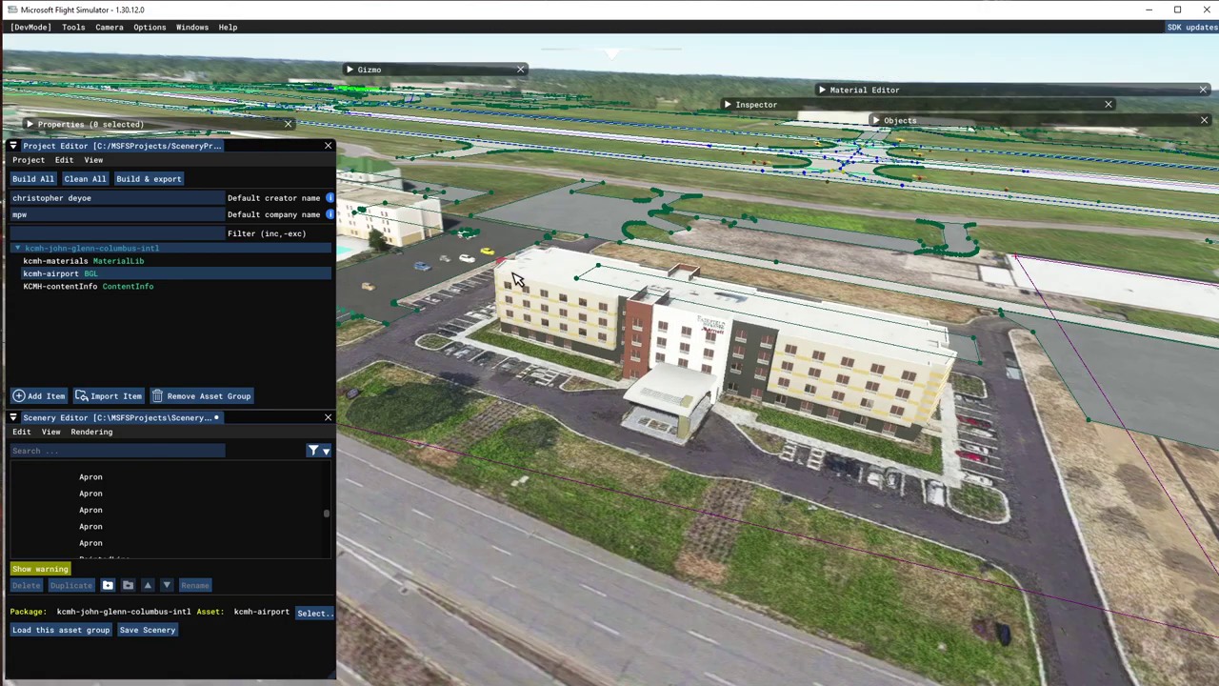
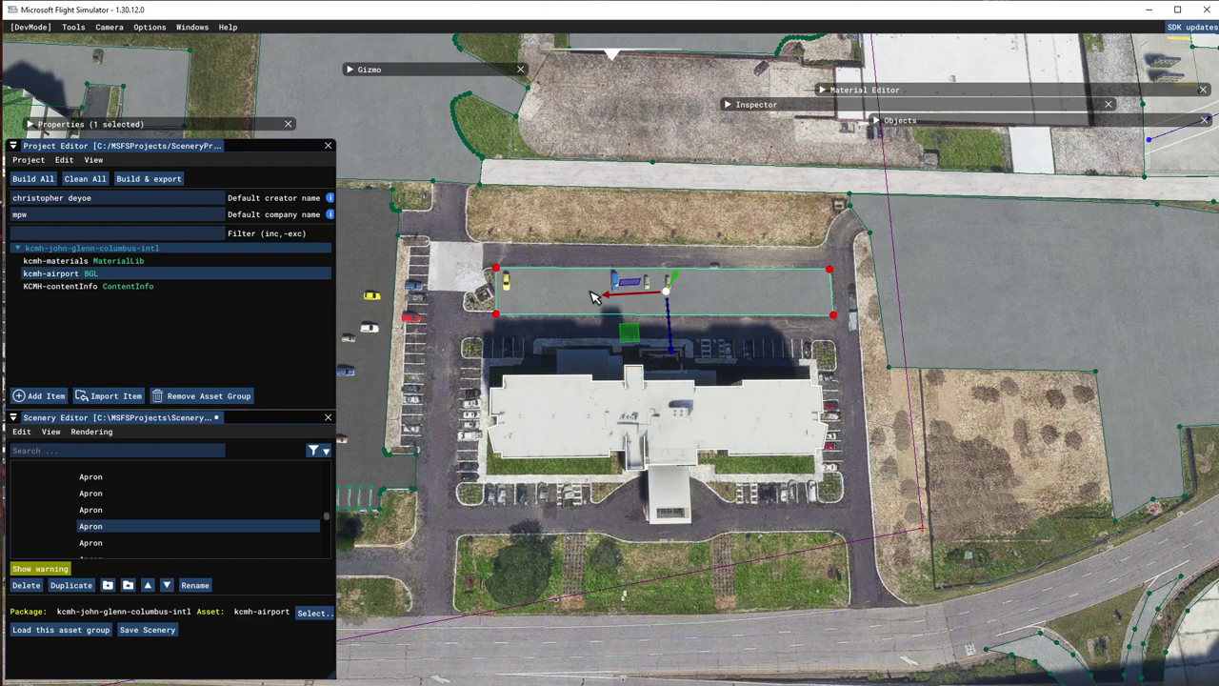
{"action": "left_click", "coordinate": [27, 585]}
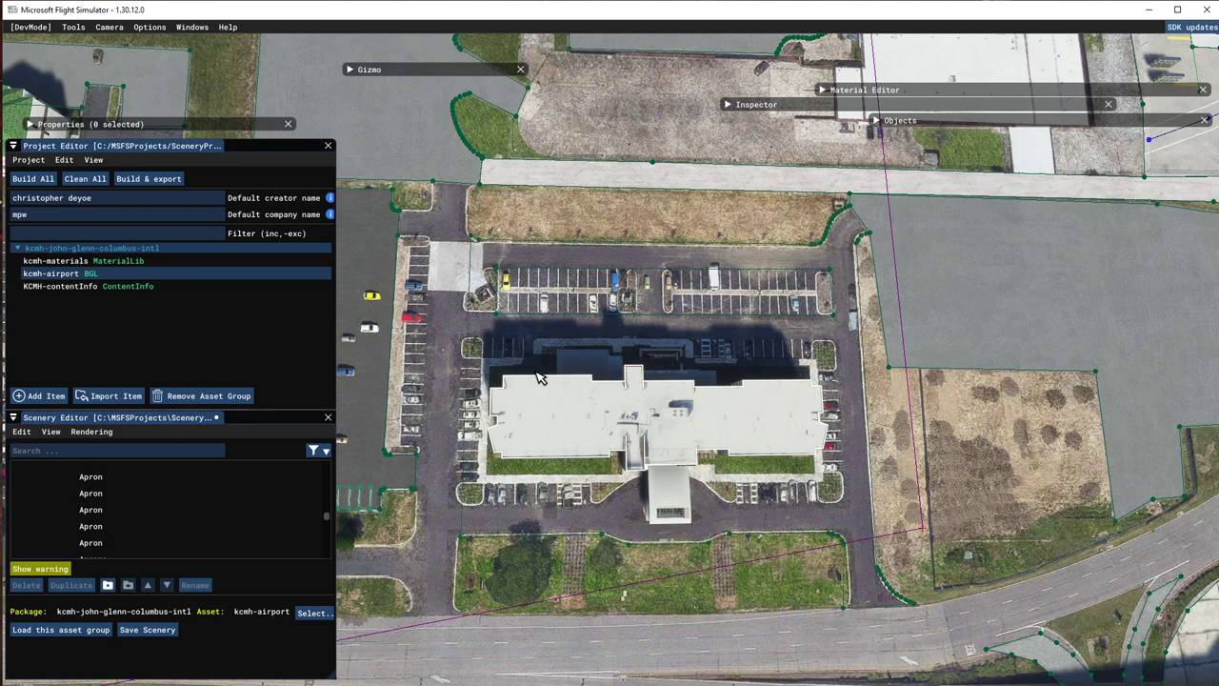
{"action": "left_click", "coordinate": [506, 243]}
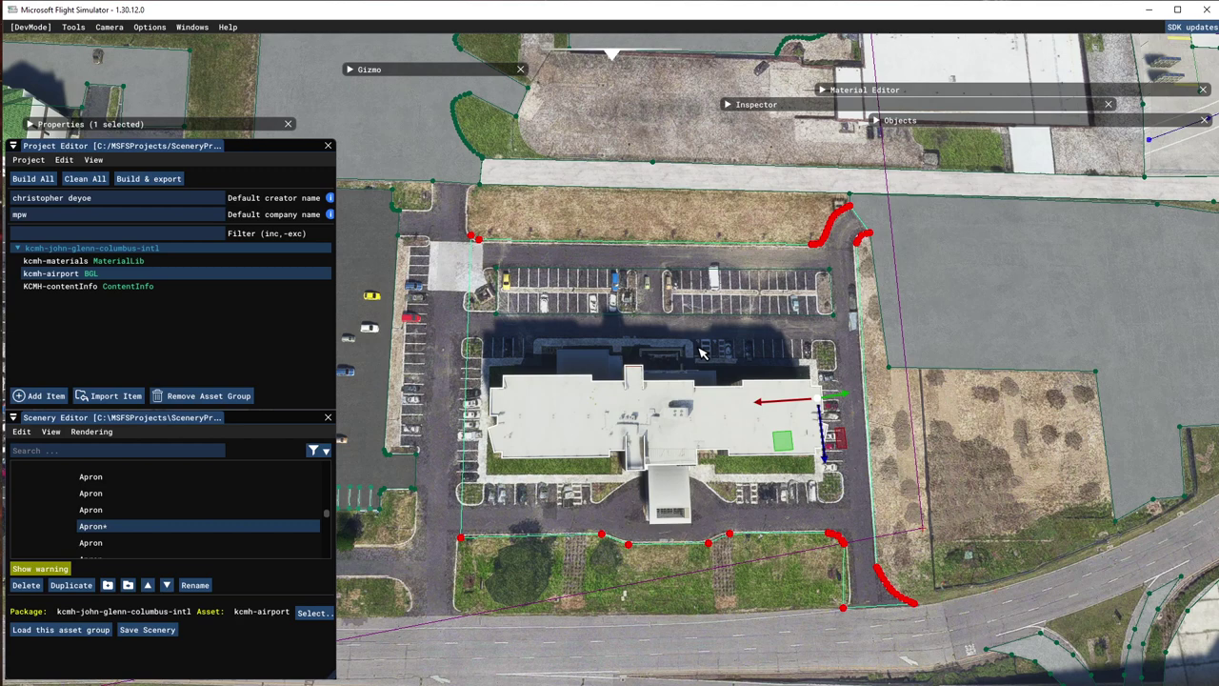
{"action": "left_click", "coordinate": [540, 295]}
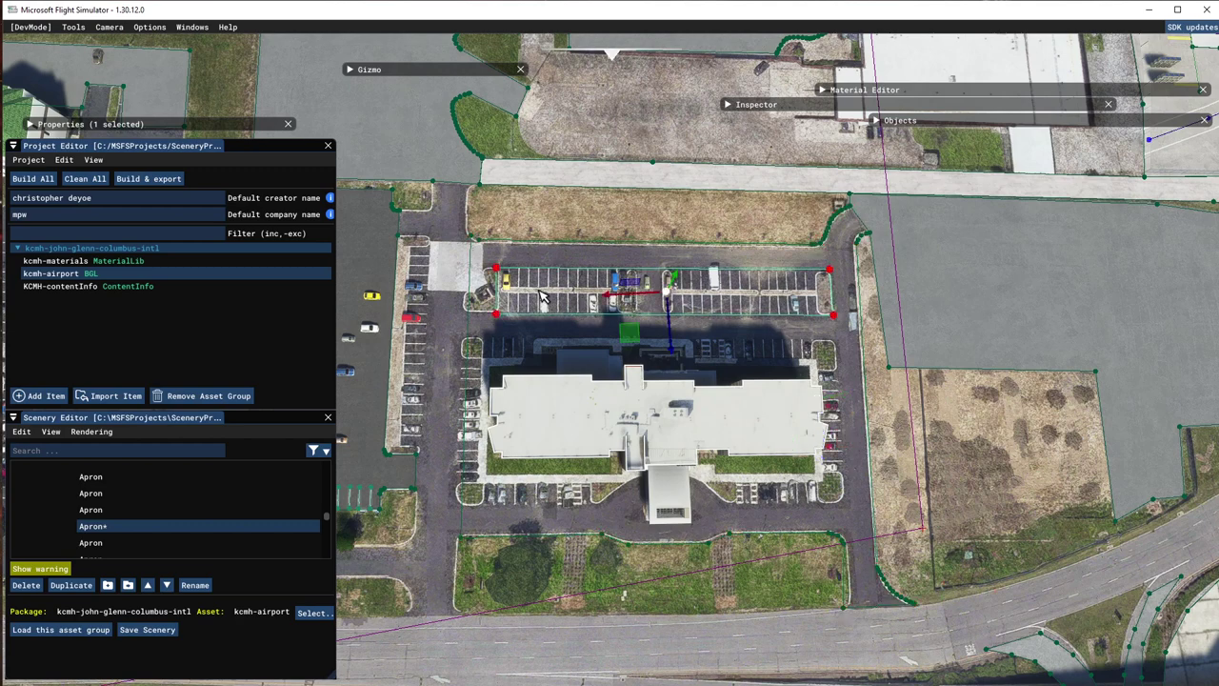
{"action": "left_click", "coordinate": [26, 585]}
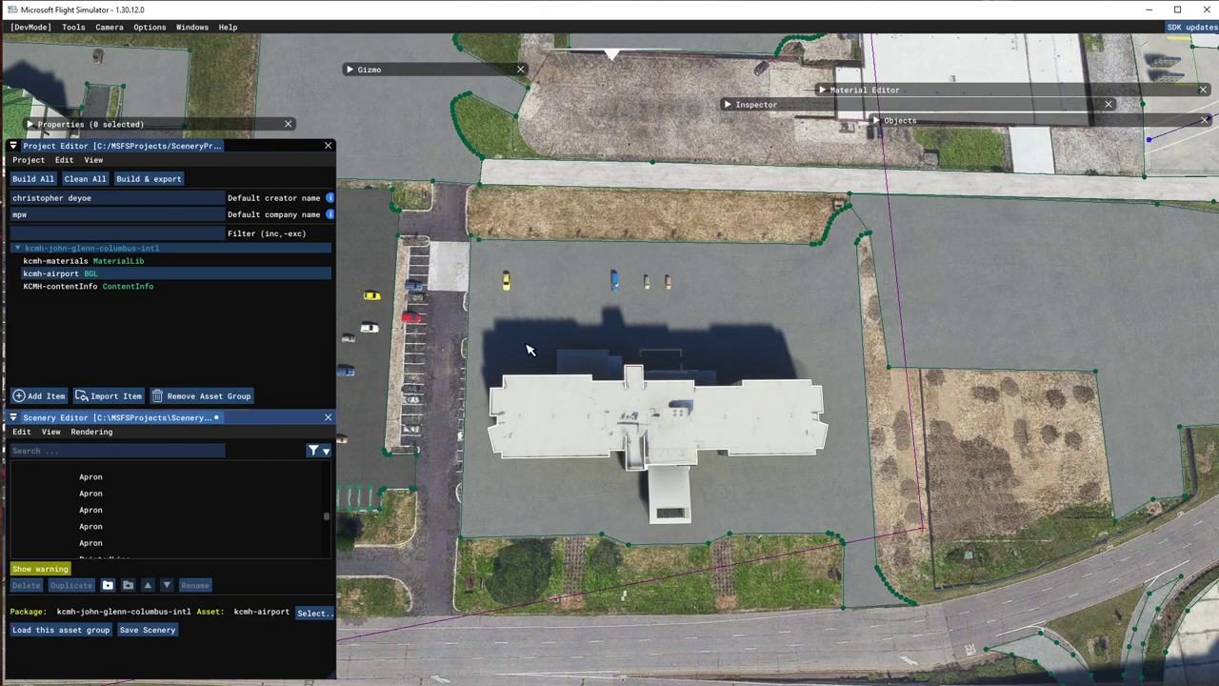
Set the surface of the large apron around this hotel to the Asphalt_Generic03 material and its priority to 1
{"action": "left_click", "coordinate": [533, 314]}
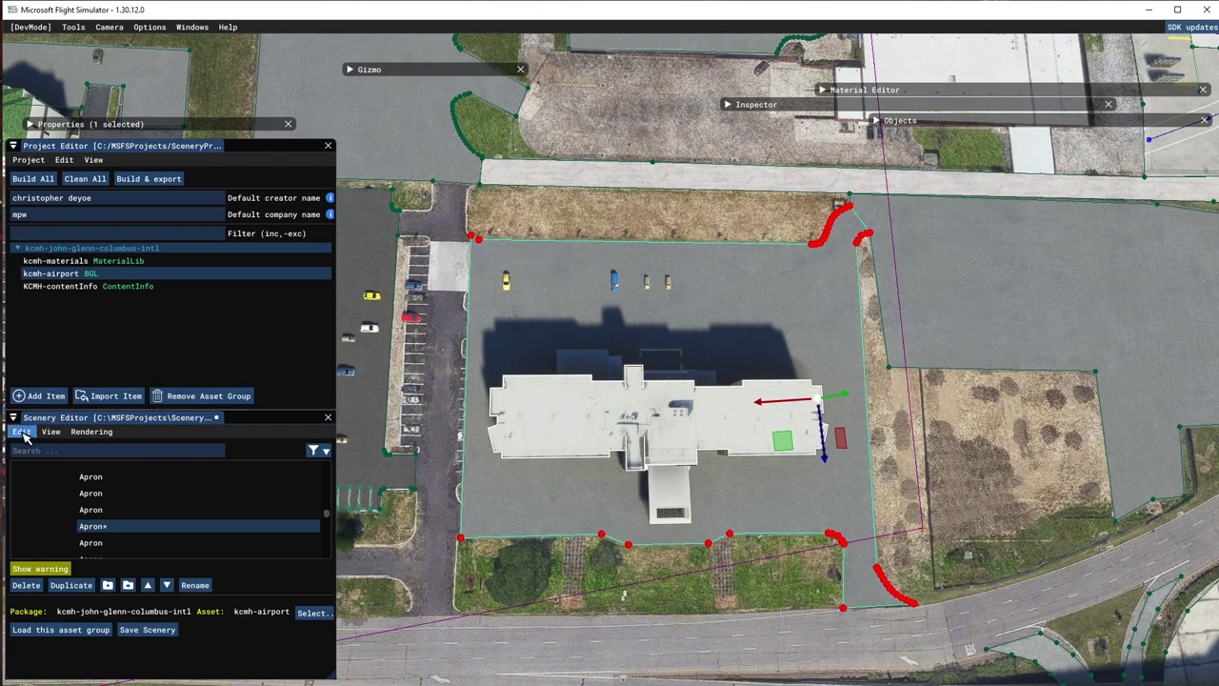
{"action": "right_click", "coordinate": [554, 314]}
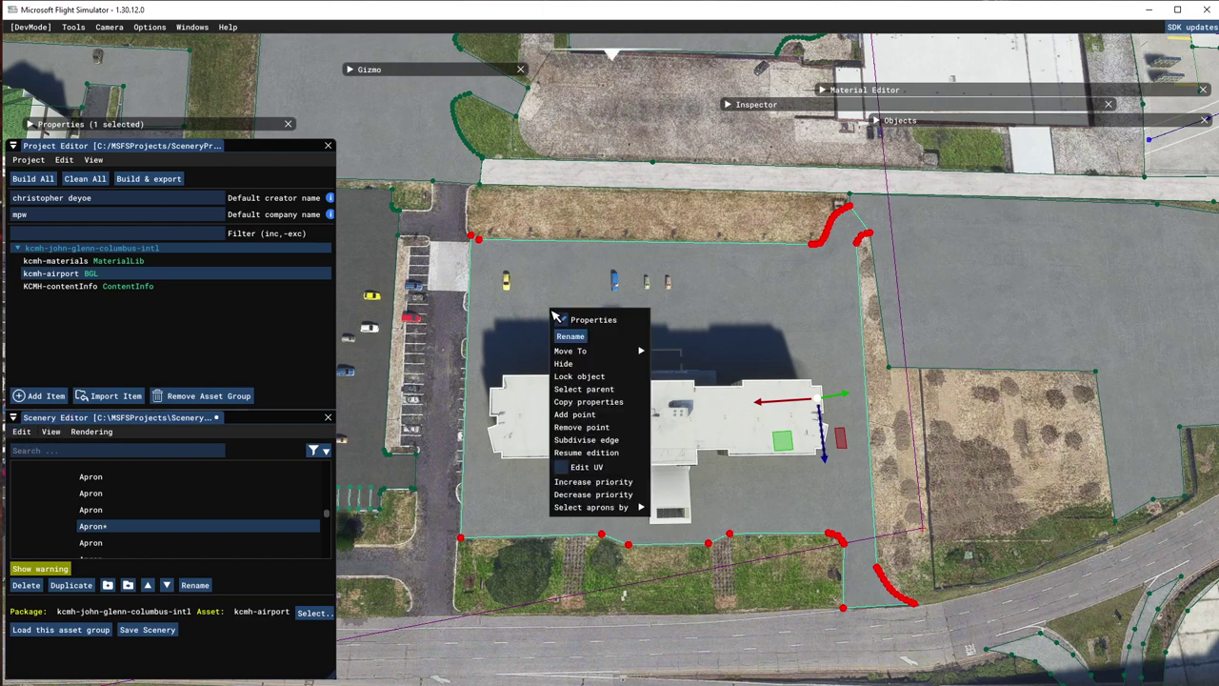
{"action": "left_click", "coordinate": [30, 125]}
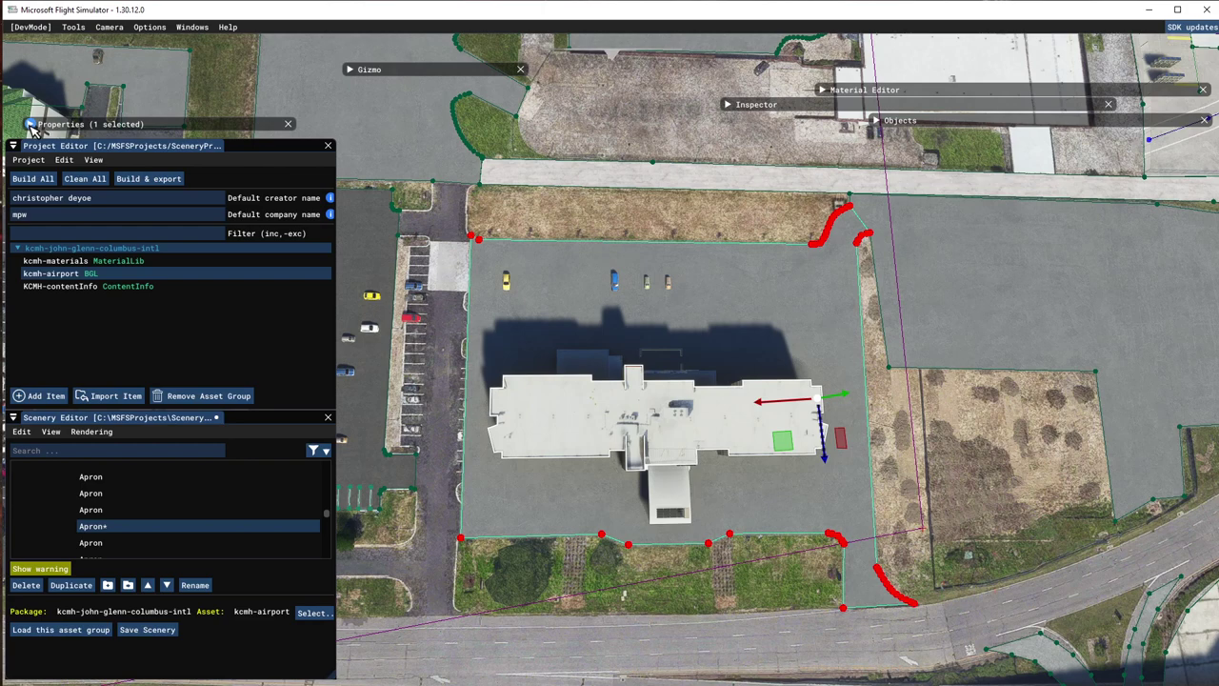
{"action": "left_click", "coordinate": [30, 125]}
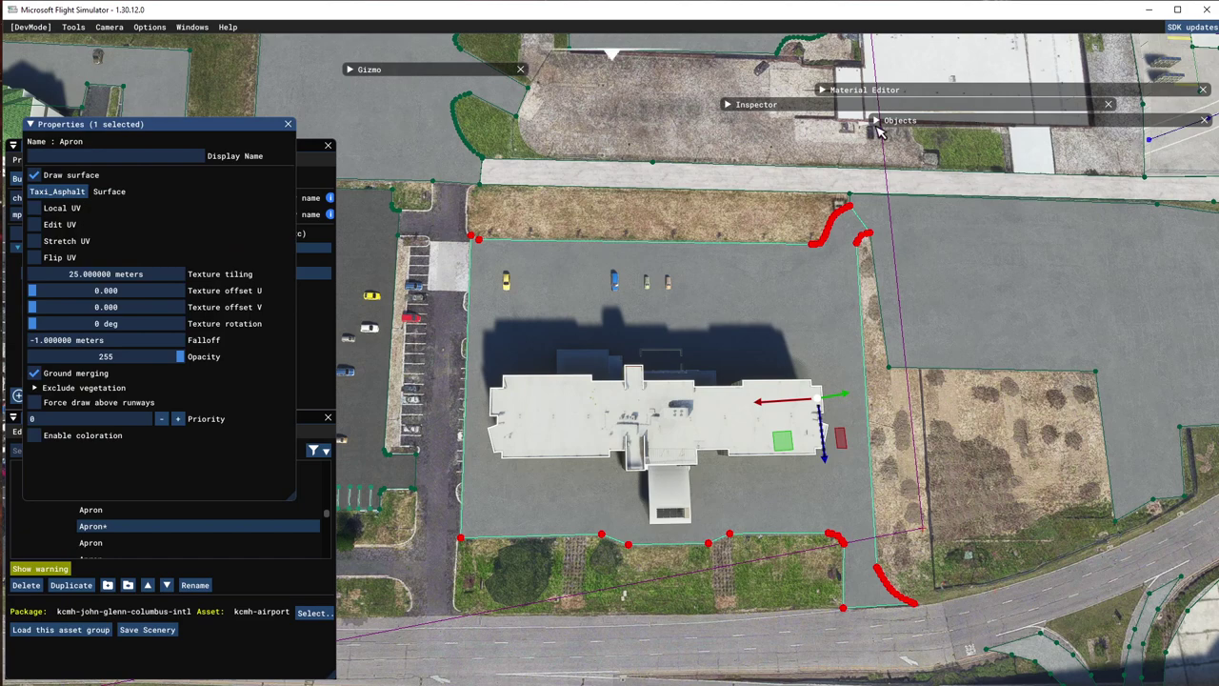
{"action": "left_click", "coordinate": [823, 89]}
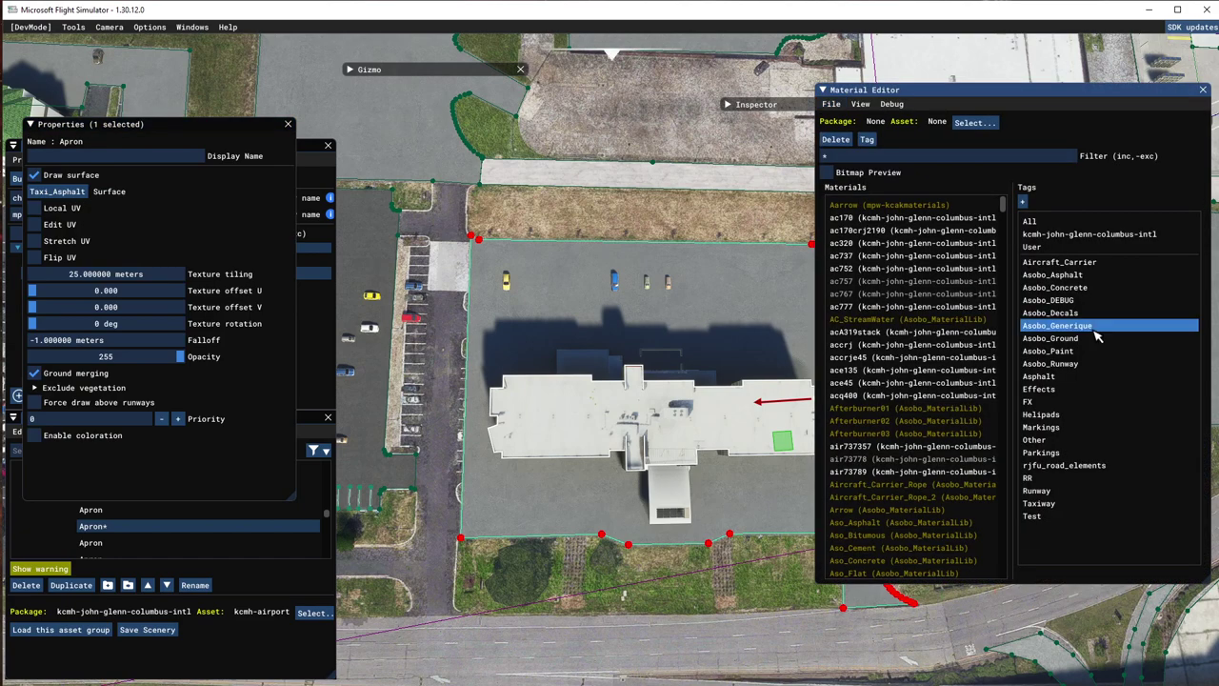
{"action": "left_click", "coordinate": [1038, 222]}
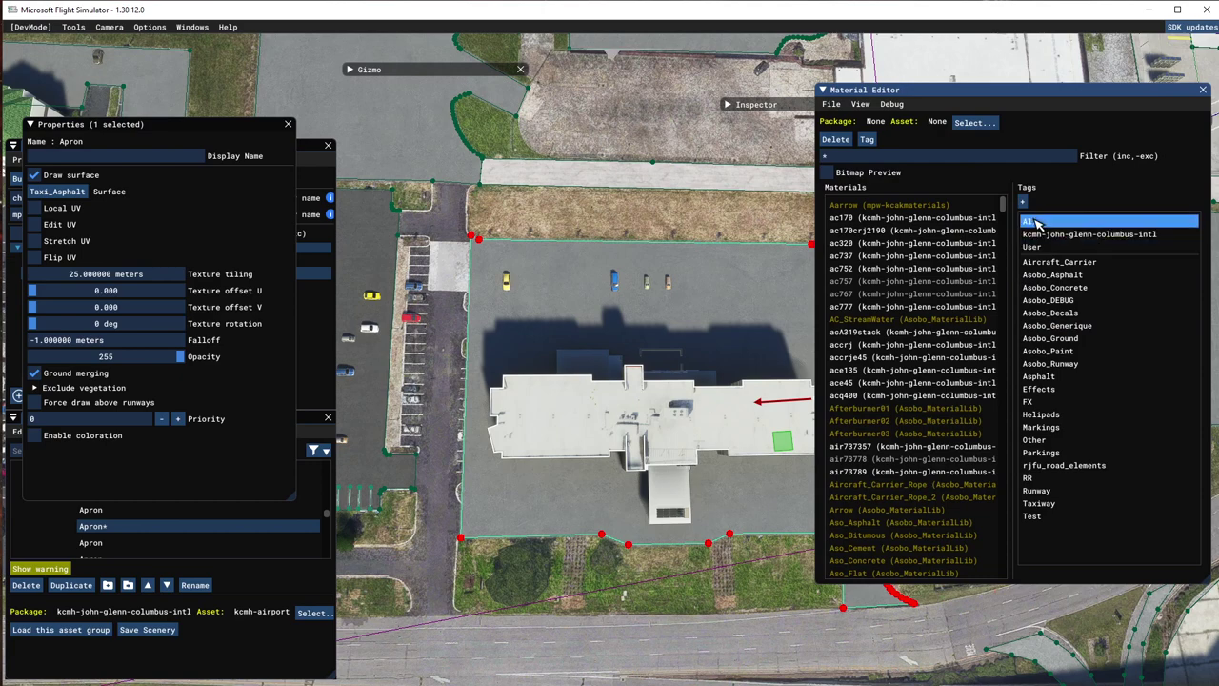
{"action": "left_click", "coordinate": [1063, 262]}
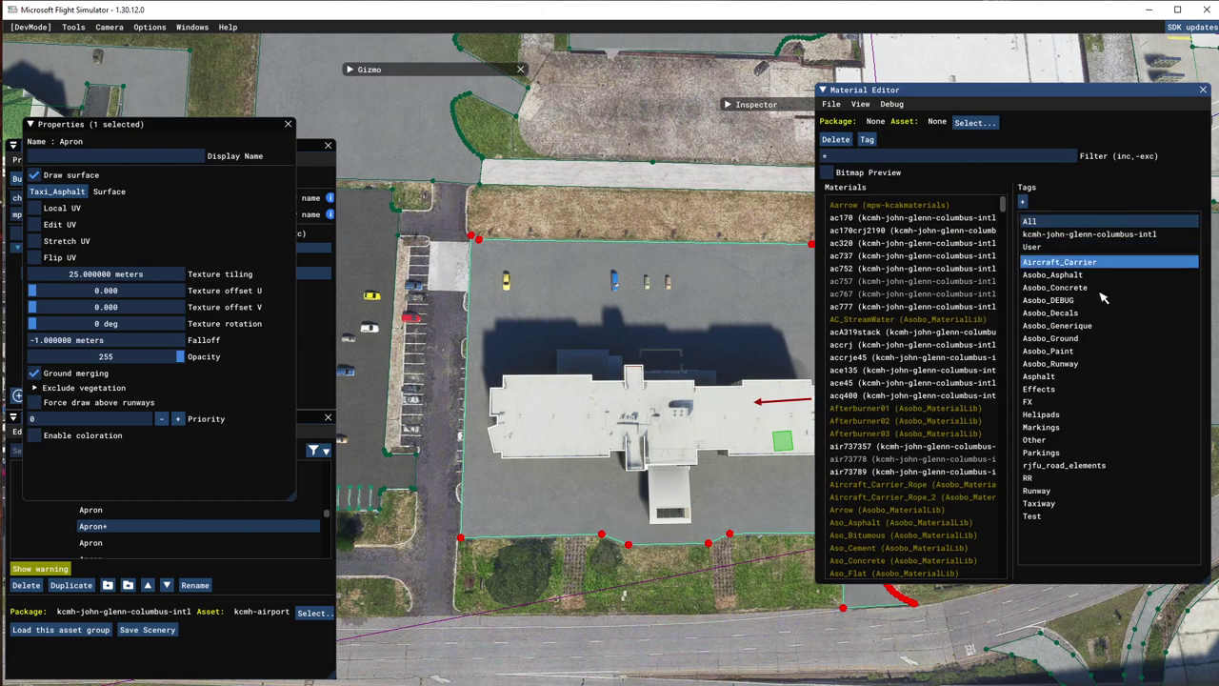
{"action": "left_click", "coordinate": [1073, 235]}
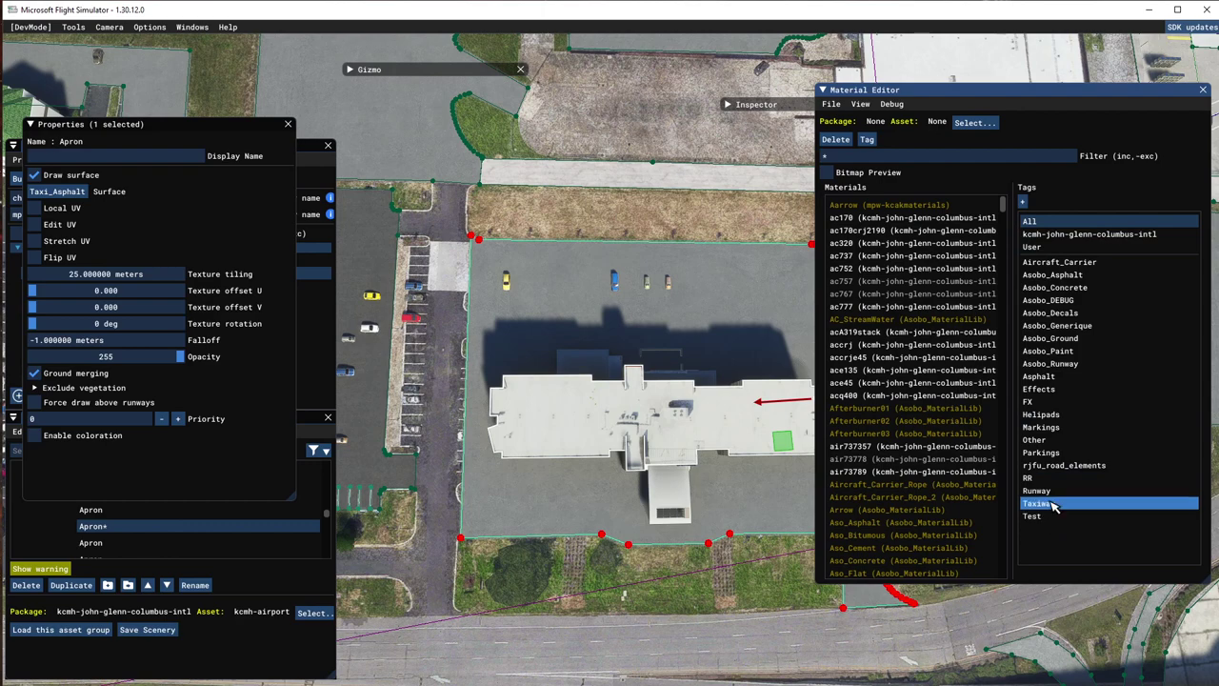
{"action": "left_click", "coordinate": [1060, 275]}
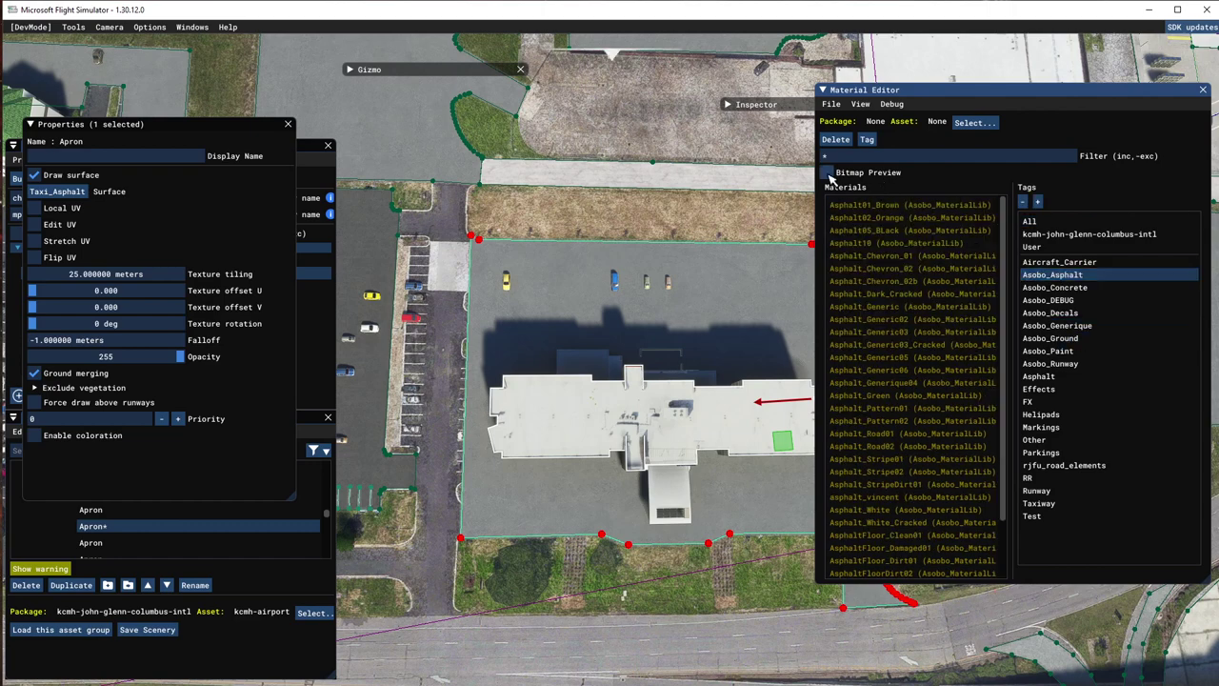
{"action": "left_click", "coordinate": [826, 174]}
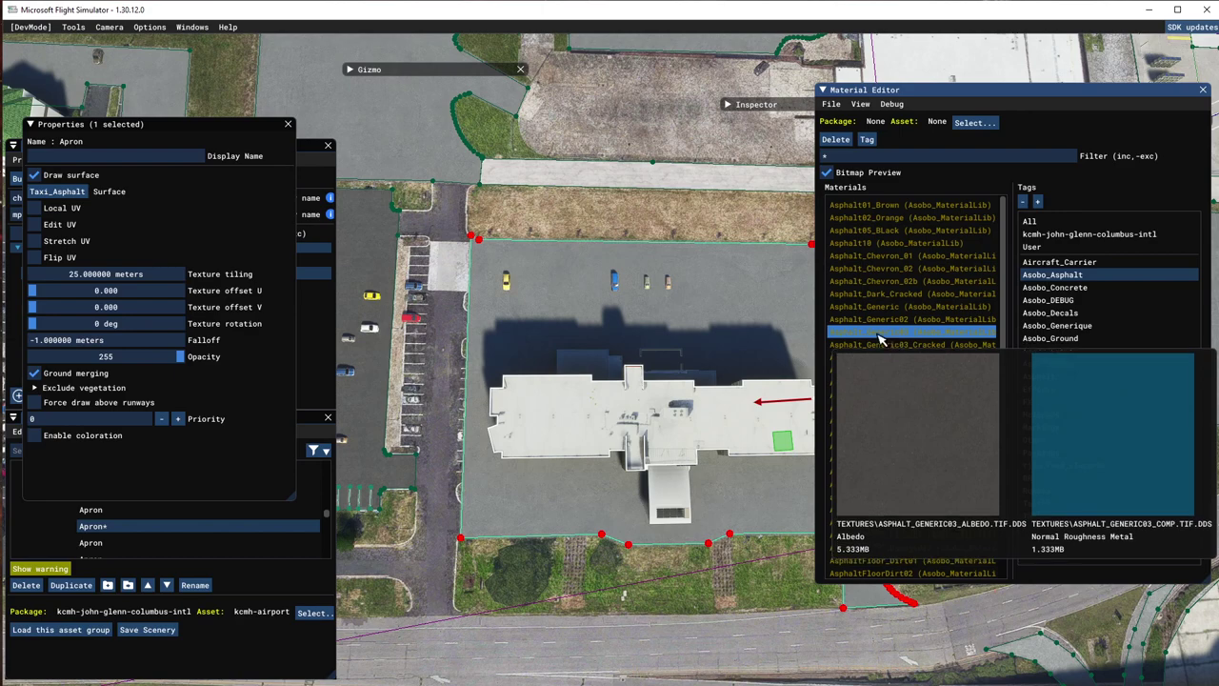
{"action": "left_click_drag", "start_coordinate": [880, 340], "coordinate": [67, 195]}
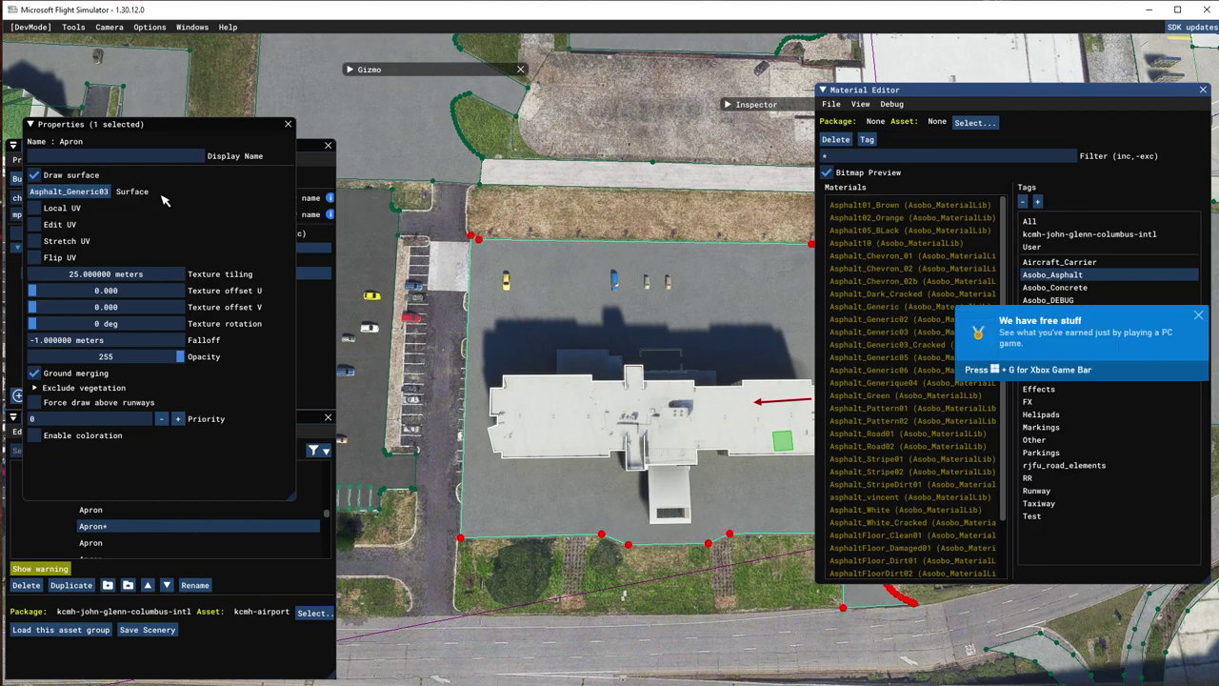
{"action": "left_click", "coordinate": [1199, 316]}
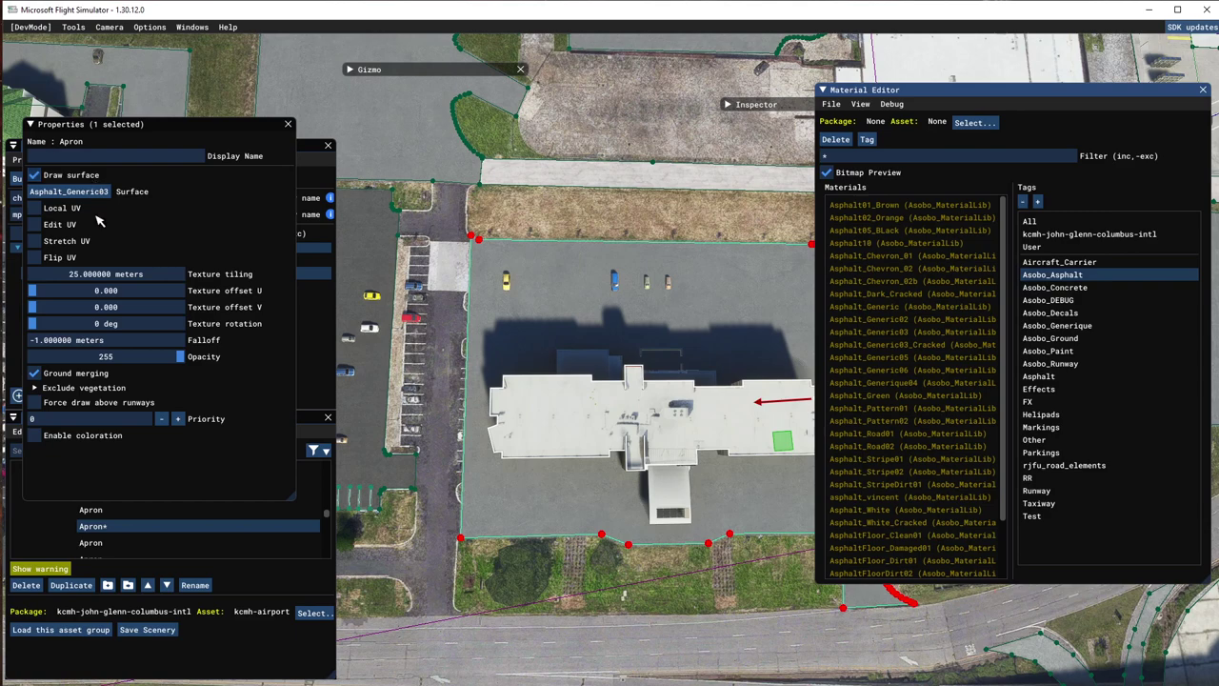
{"action": "left_click", "coordinate": [178, 418]}
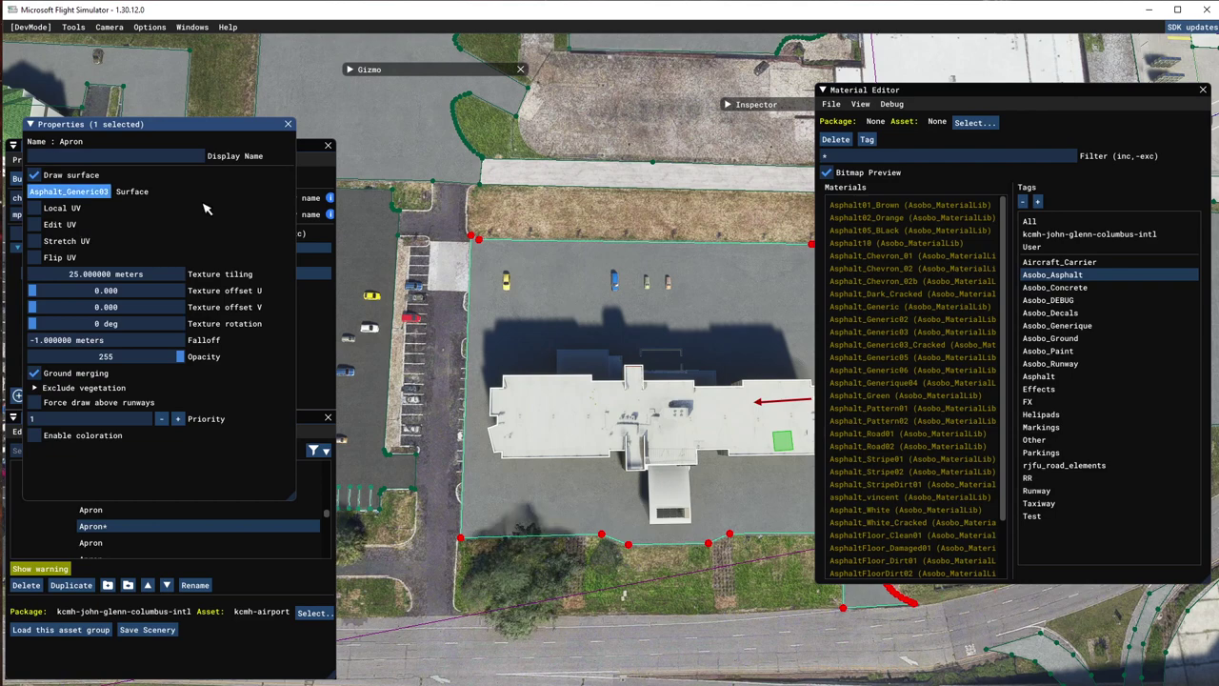
Examine the hotel apron's asphalt surface and outline along the parking area, the side driveways and the street frontage
{"action": "scroll", "coordinate": [600, 340], "scroll_direction": "up", "scroll_amount": 2}
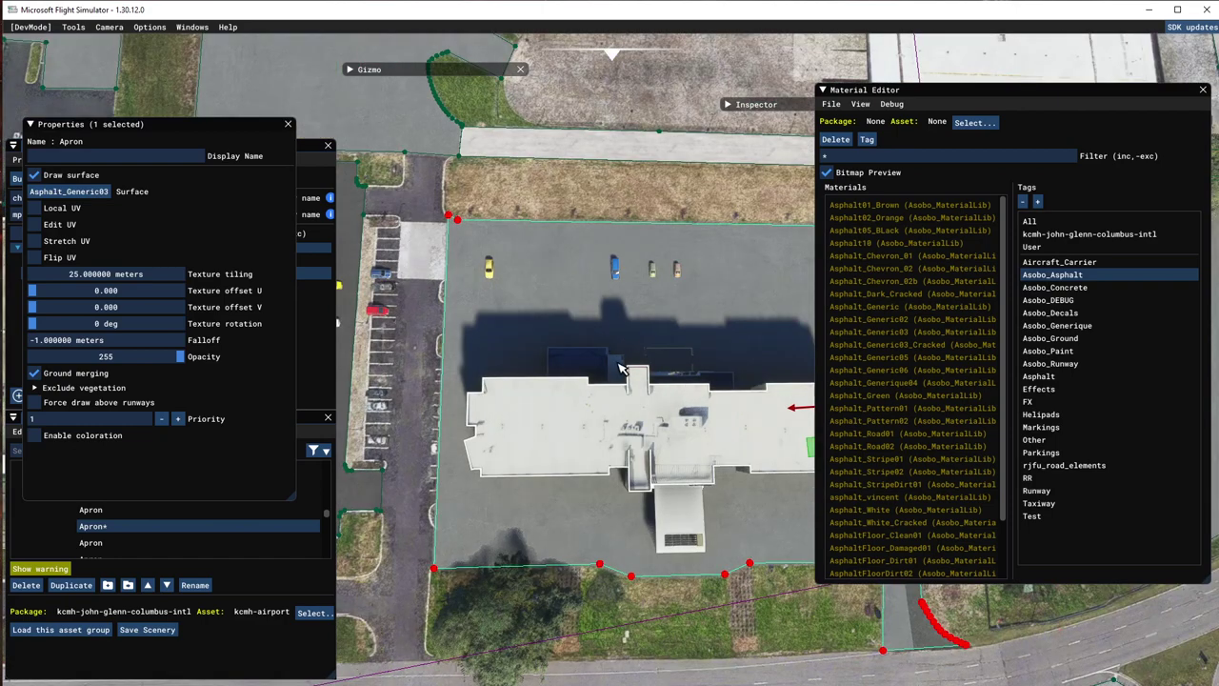
{"action": "key", "text": "Right"}
{"action": "key", "text": "Up"}
{"action": "key", "text": "Down"}
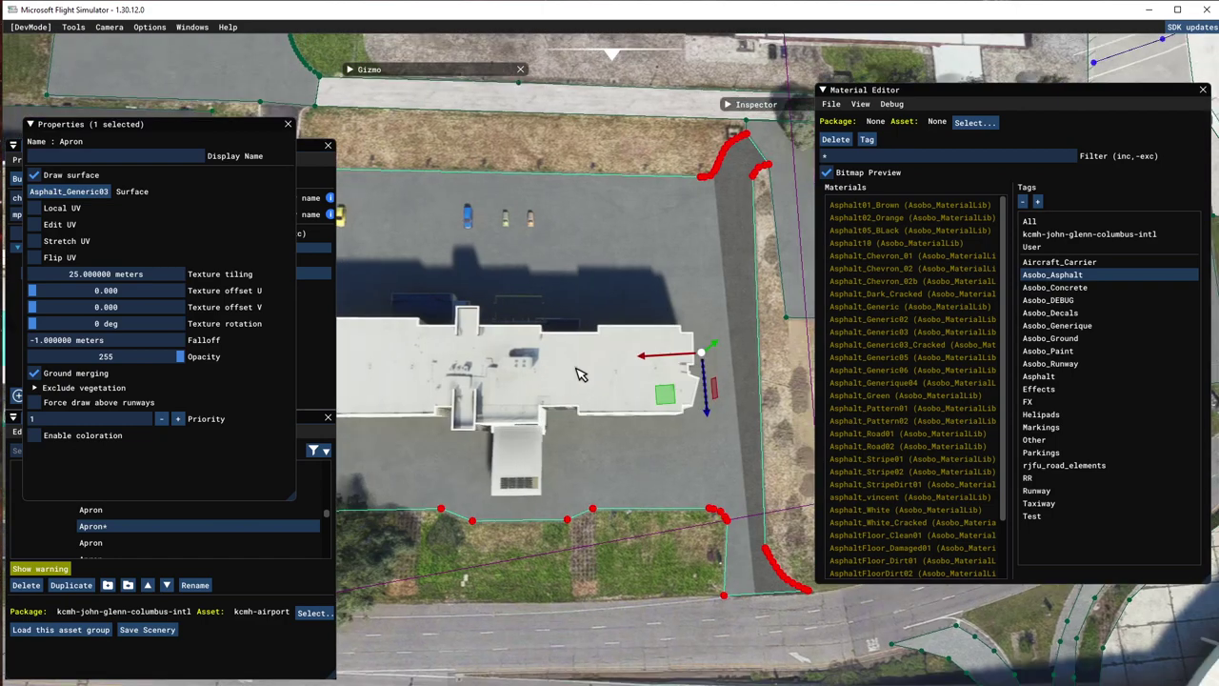
{"action": "key", "text": "Right"}
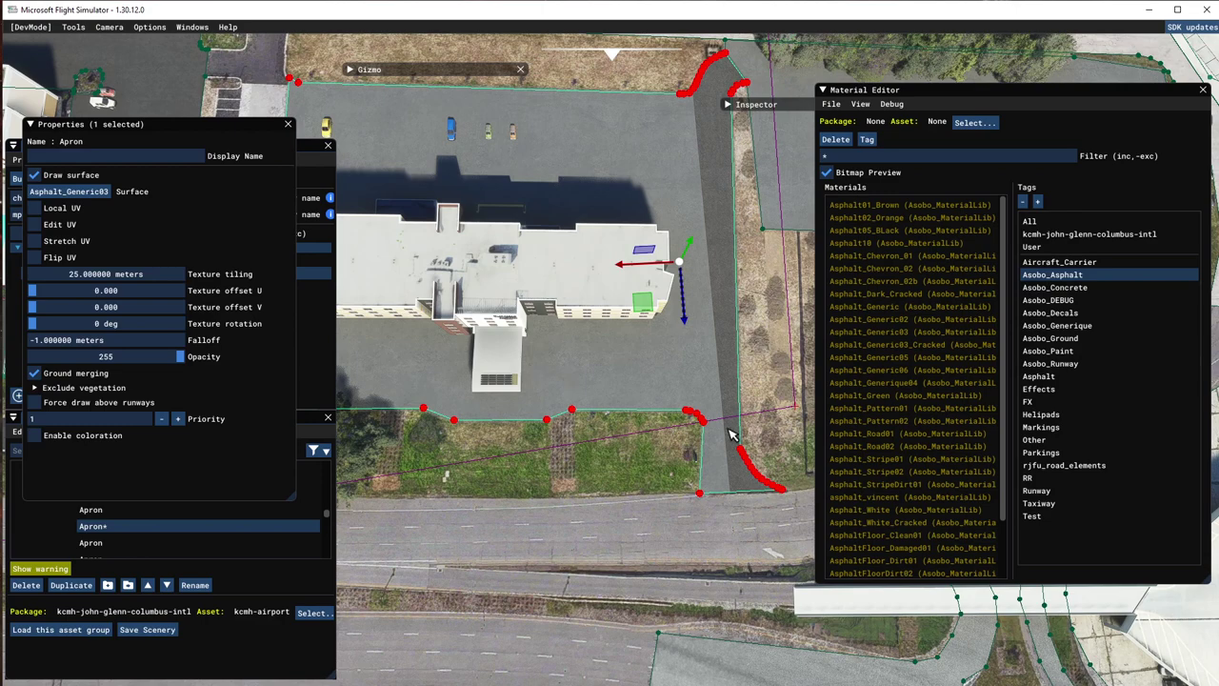
{"action": "scroll", "coordinate": [682, 372], "scroll_direction": "up", "scroll_amount": 3}
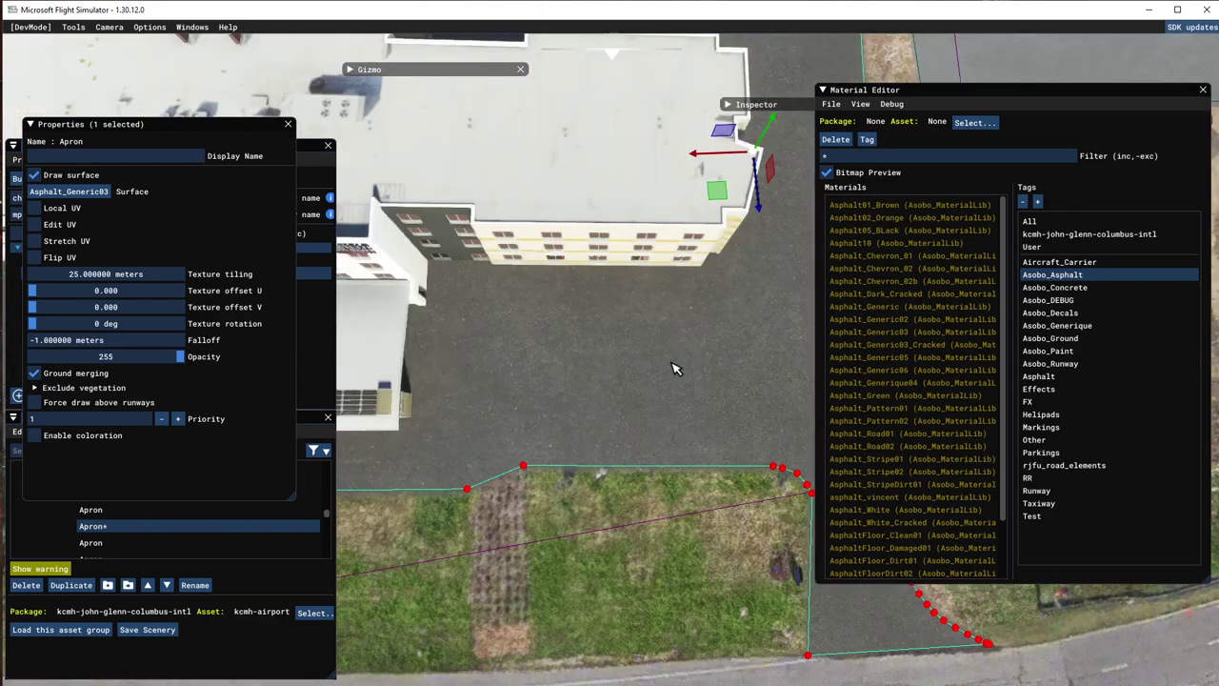
{"action": "scroll", "coordinate": [648, 381], "scroll_direction": "down", "scroll_amount": 2}
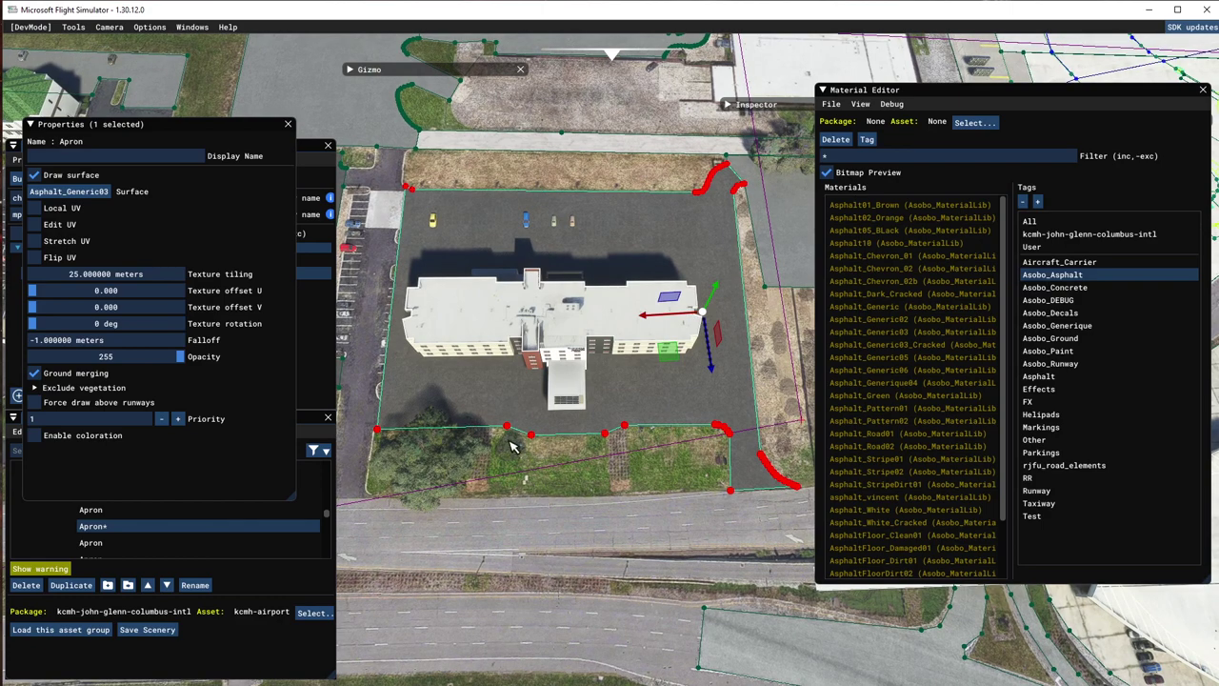
{"action": "scroll", "coordinate": [511, 433], "scroll_direction": "up", "scroll_amount": 2}
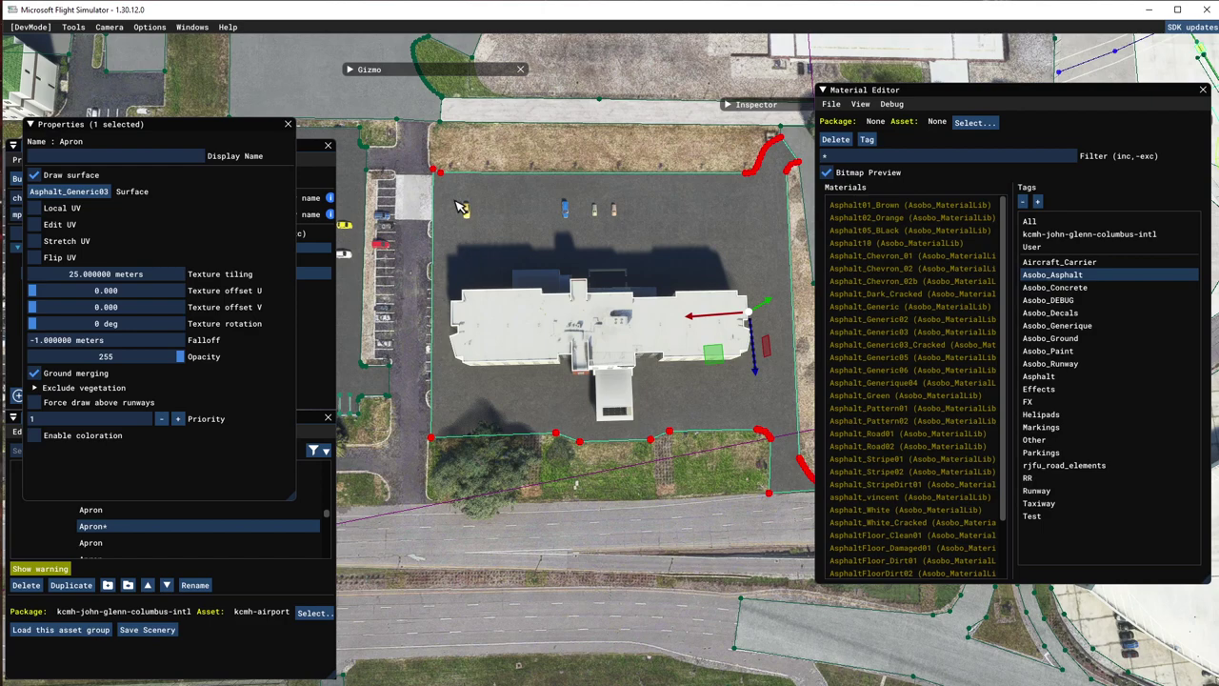
Extend the apron over the driveway between the two hotels: move its front corner to the street and add a point across the driveway mouth
{"action": "left_click", "coordinate": [437, 439]}
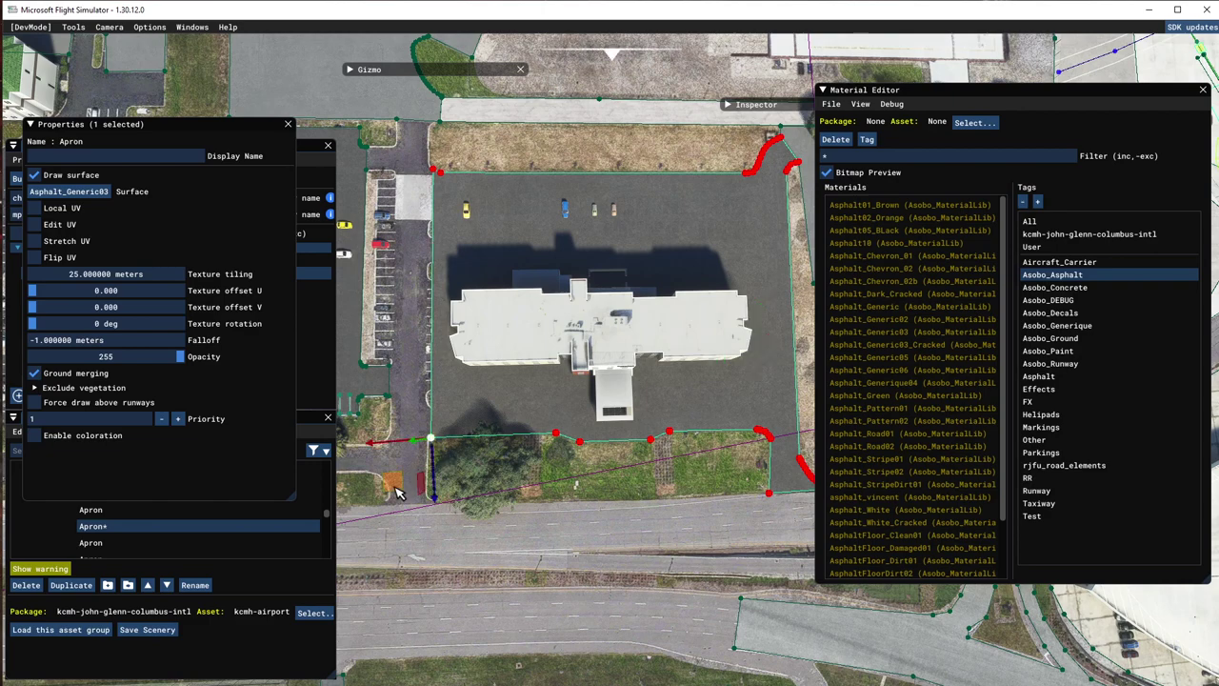
{"action": "left_click_drag", "start_coordinate": [397, 492], "coordinate": [351, 555]}
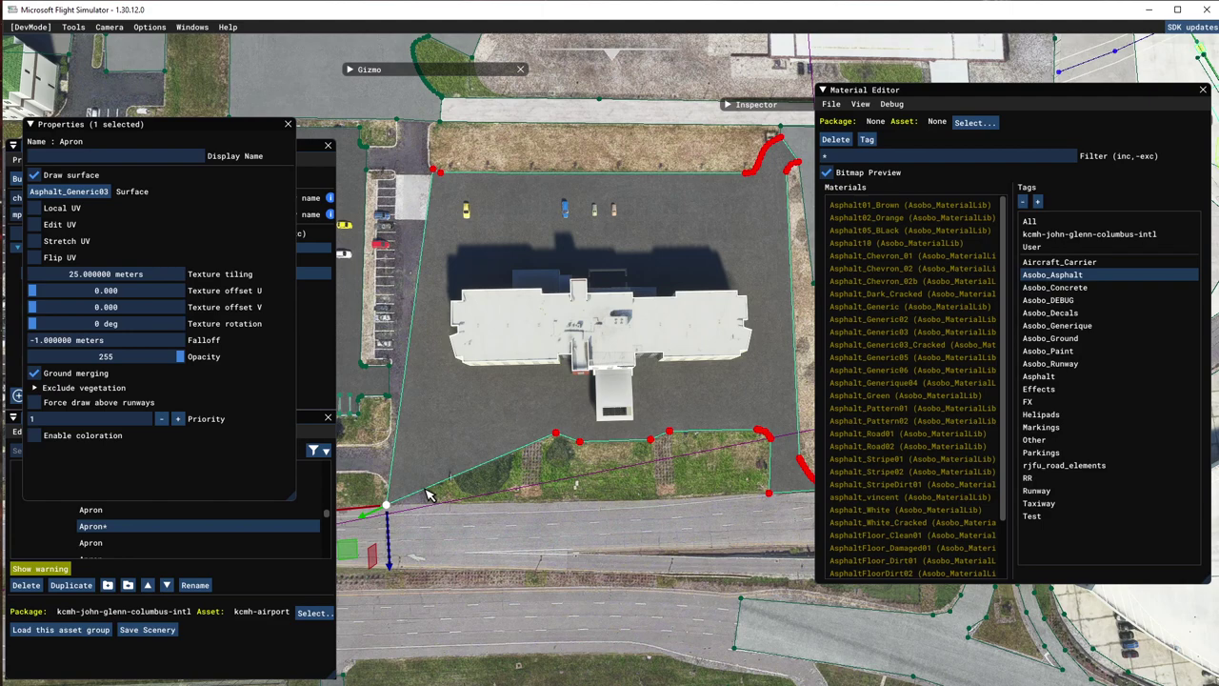
{"action": "left_click", "coordinate": [424, 499]}
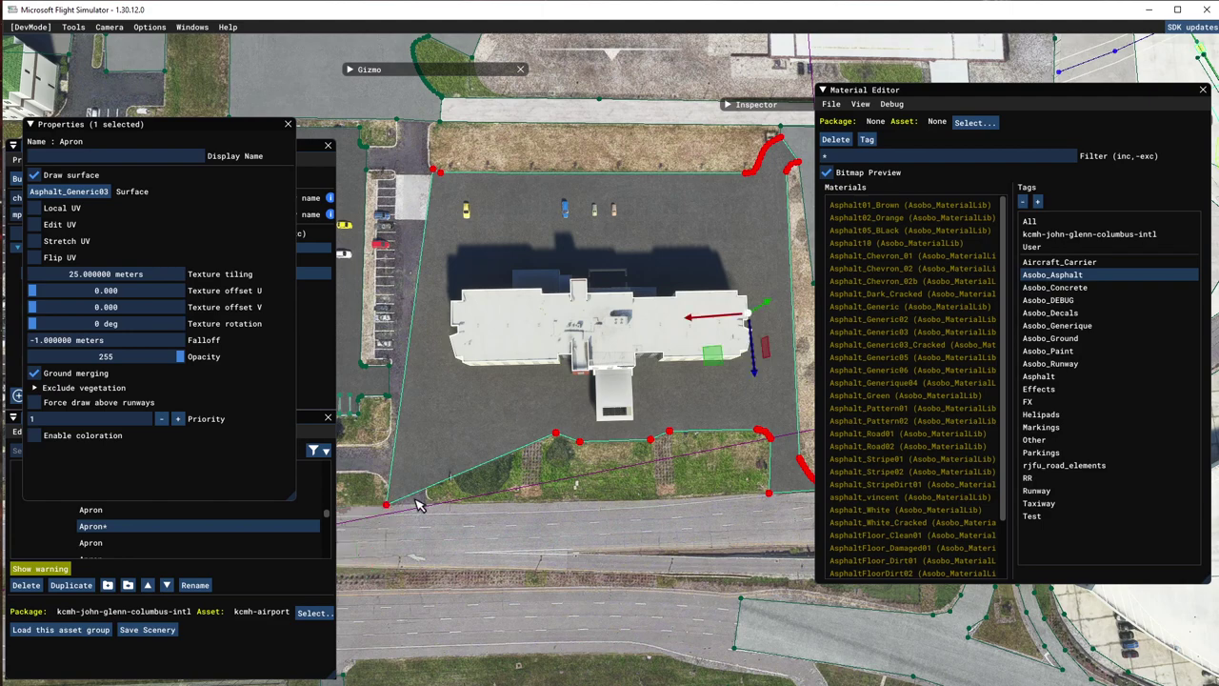
{"action": "right_click", "coordinate": [422, 493]}
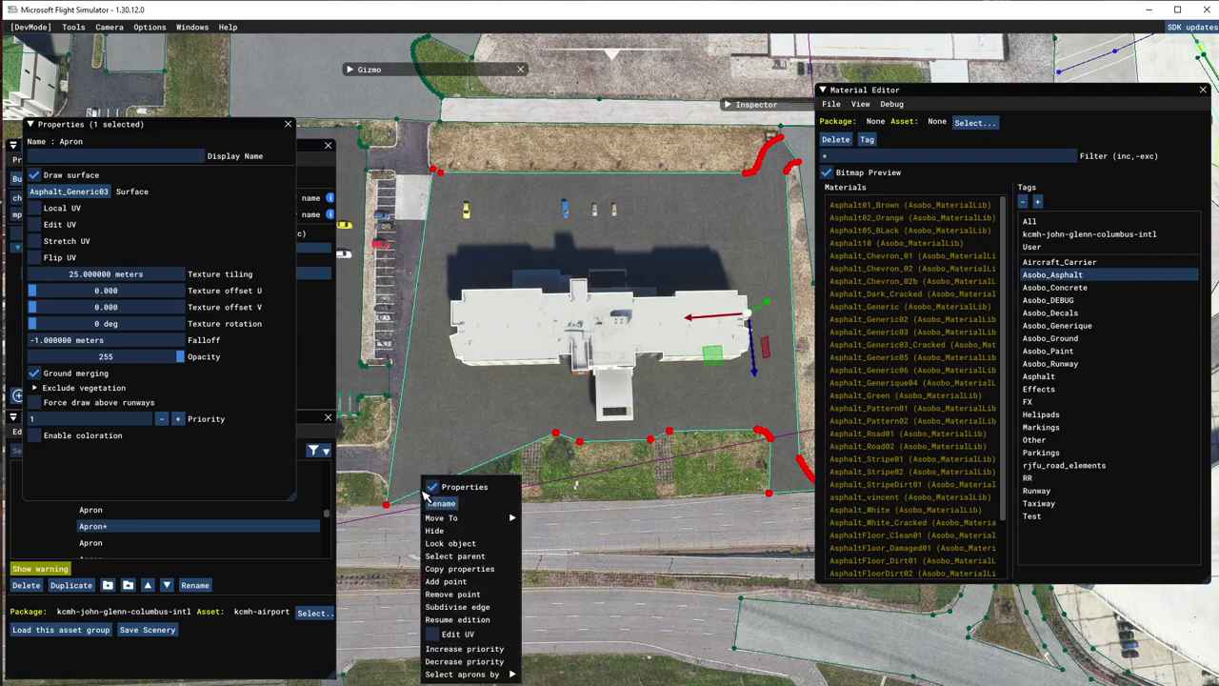
{"action": "left_click", "coordinate": [466, 583]}
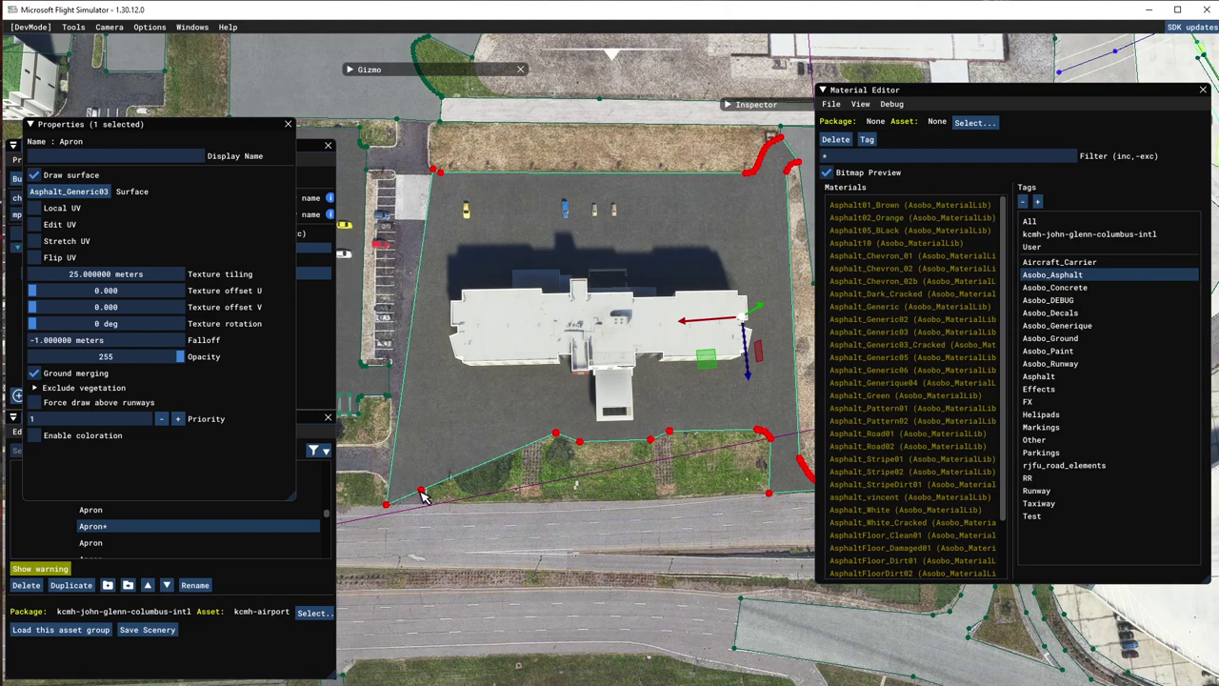
{"action": "left_click", "coordinate": [422, 493]}
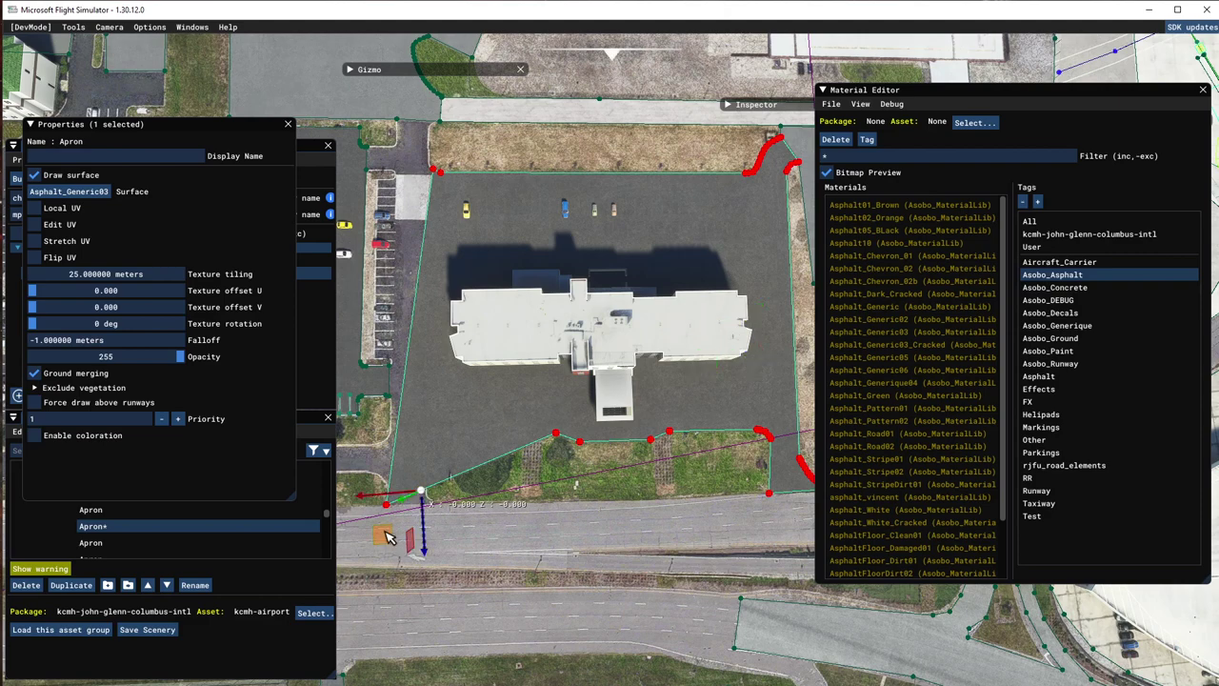
{"action": "left_click_drag", "start_coordinate": [400, 548], "coordinate": [396, 550]}
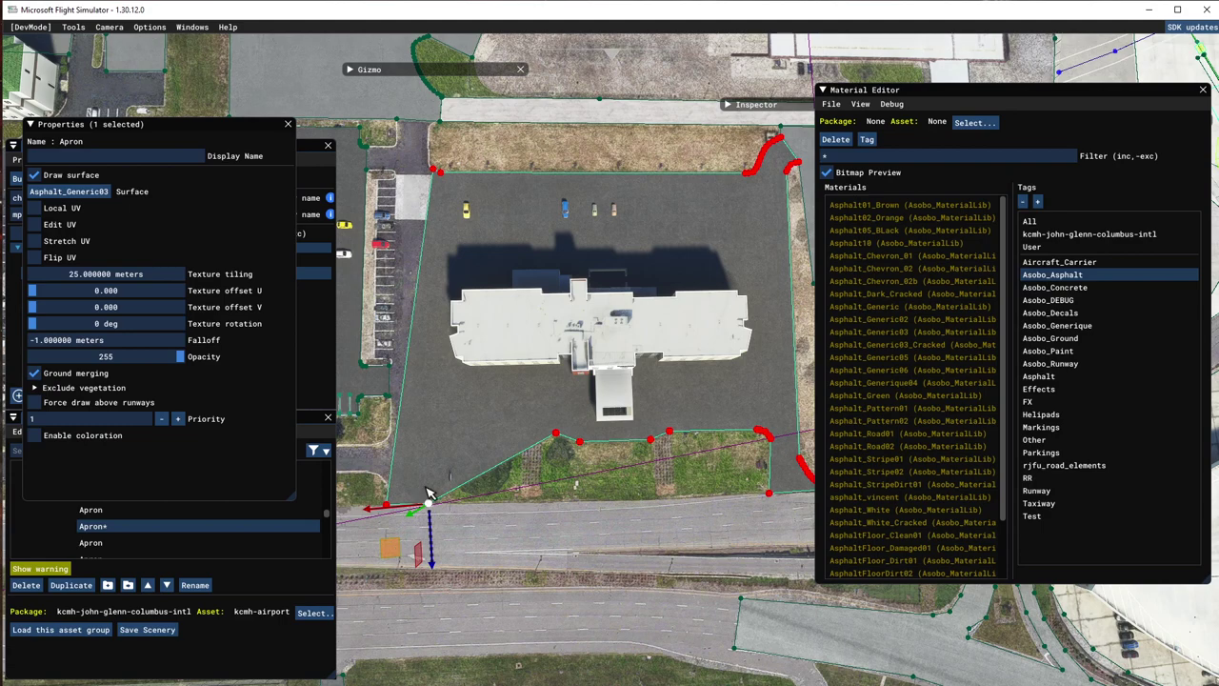
Add a point on the apron's diagonal front edge and move it to the inner corner where the driveway meets the front lawn
{"action": "right_click", "coordinate": [485, 479]}
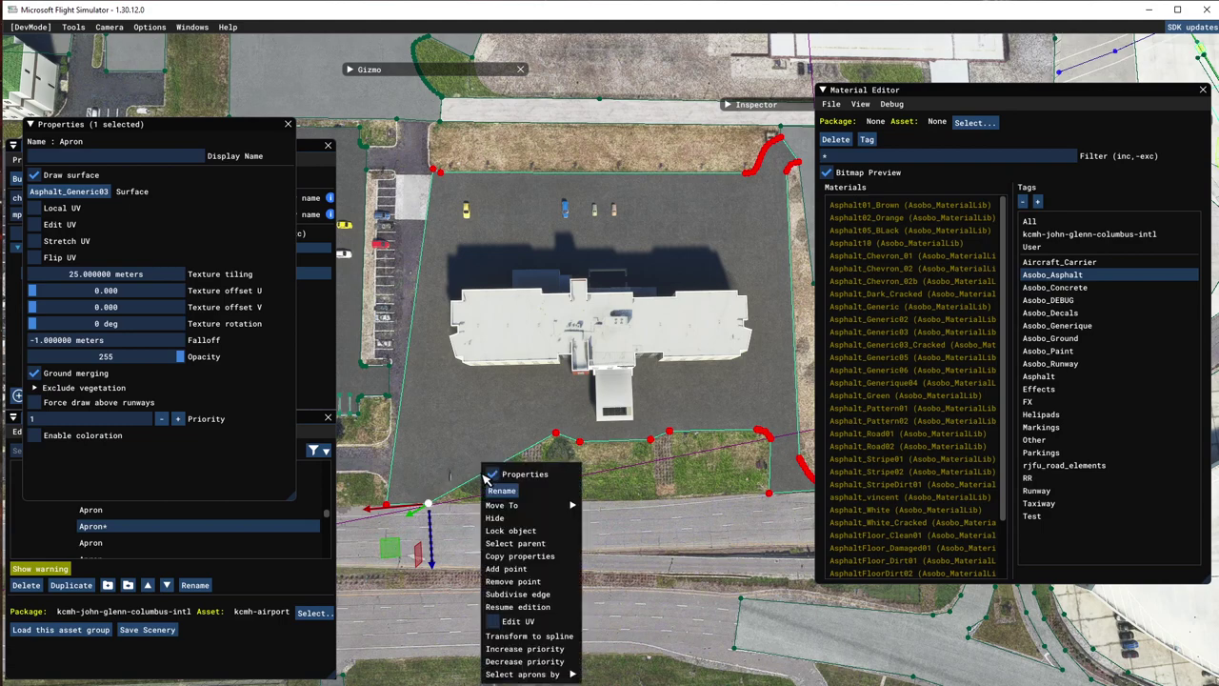
{"action": "left_click", "coordinate": [514, 570]}
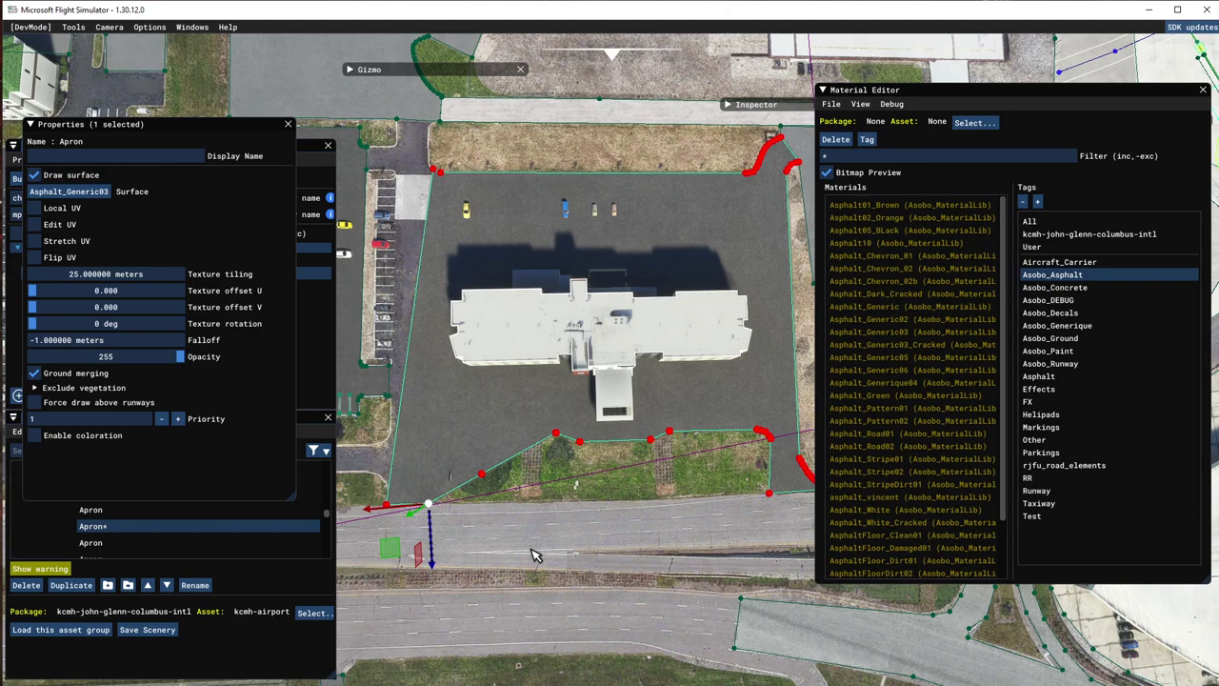
{"action": "left_click", "coordinate": [564, 447]}
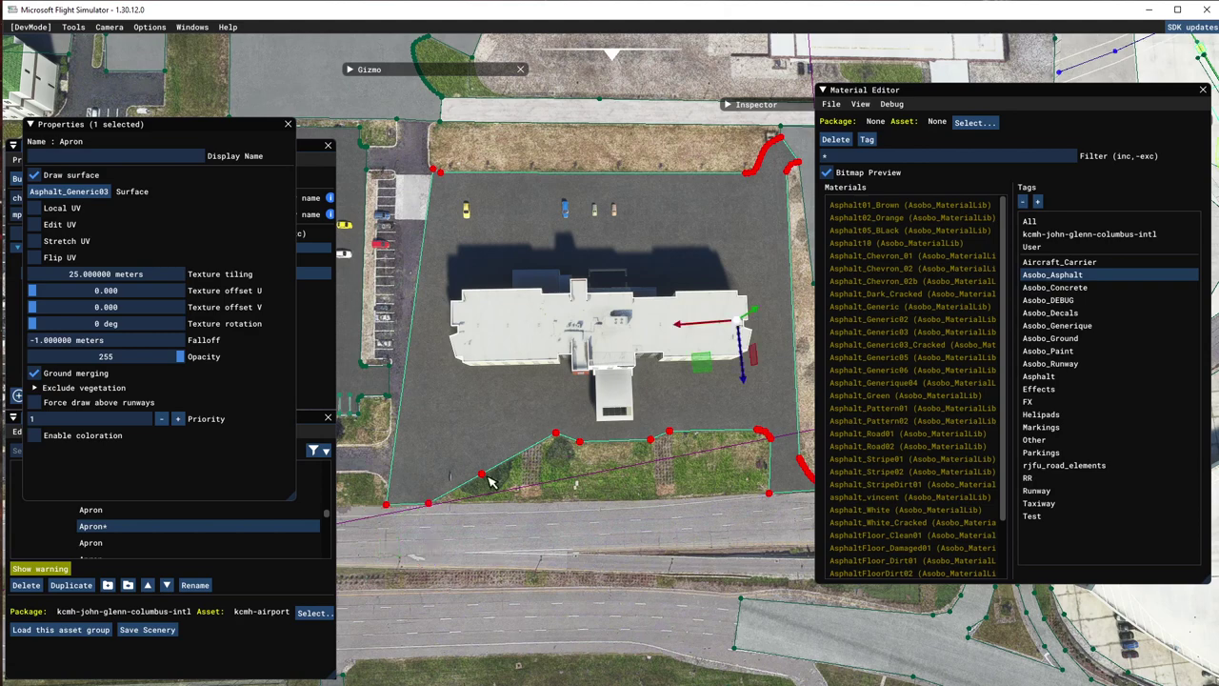
{"action": "mouse_move", "coordinate": [483, 475]}
{"action": "left_mouse_down"}
{"action": "mouse_move", "coordinate": [436, 519]}
{"action": "mouse_move", "coordinate": [388, 433]}
{"action": "mouse_move", "coordinate": [387, 453]}
{"action": "mouse_move", "coordinate": [364, 444]}
{"action": "mouse_move", "coordinate": [396, 488]}
{"action": "left_mouse_up"}
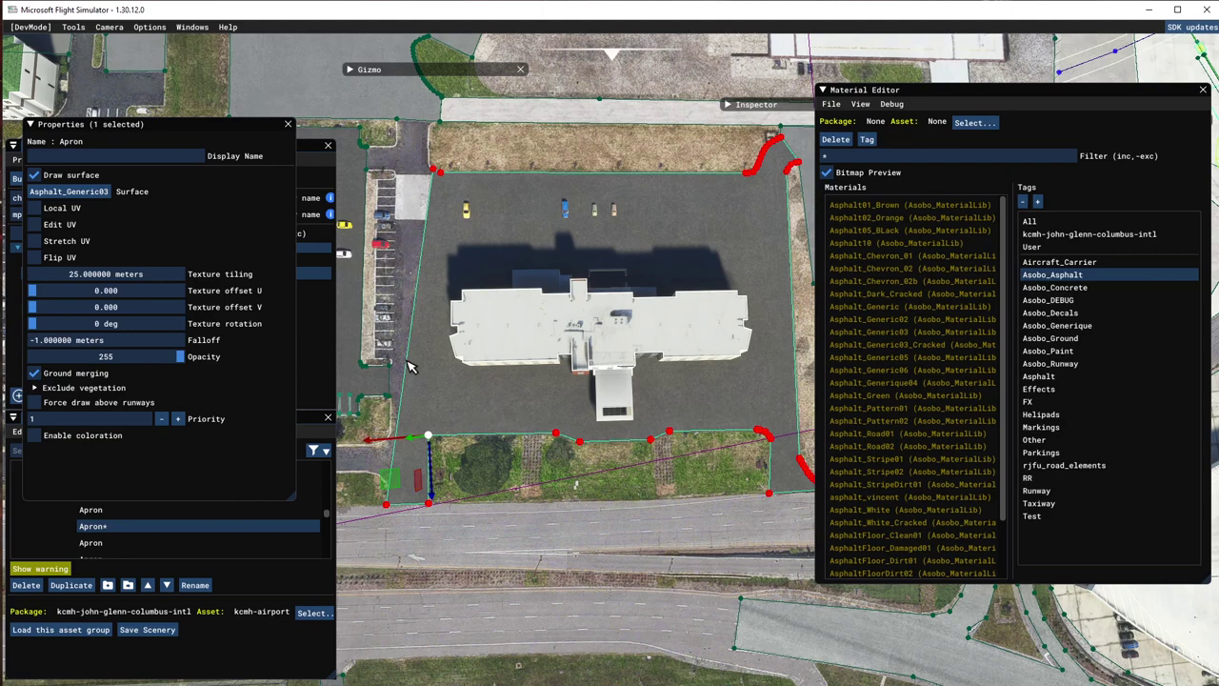
Add two points on the apron edge between the two hotels and place them close together at the street-side end of the parking row
{"action": "right_click", "coordinate": [410, 365]}
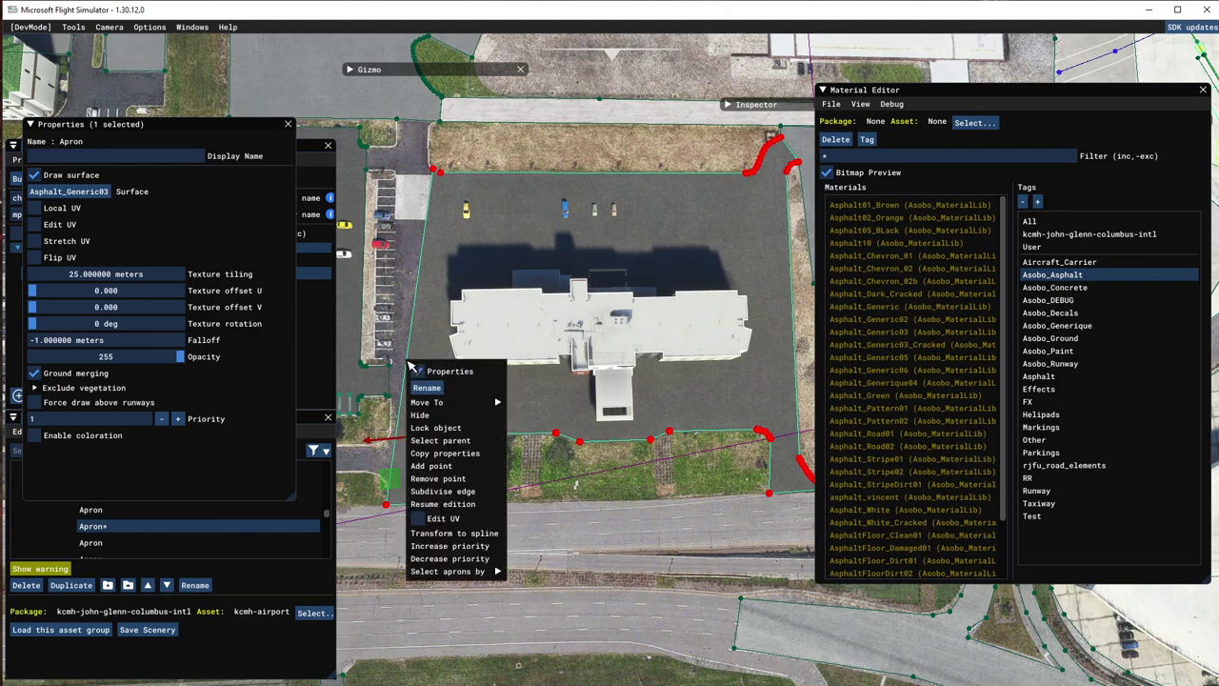
{"action": "left_click", "coordinate": [431, 465]}
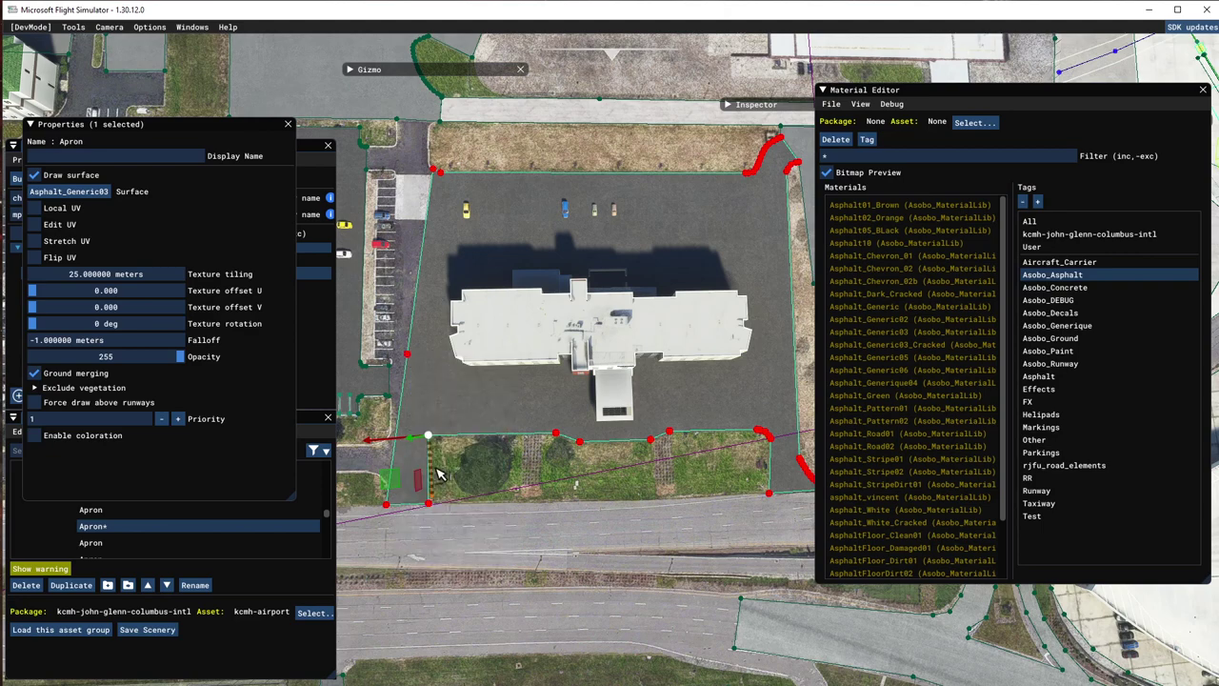
{"action": "left_click", "coordinate": [405, 354]}
{"action": "mouse_move", "coordinate": [373, 404]}
{"action": "left_mouse_down"}
{"action": "mouse_move", "coordinate": [357, 452]}
{"action": "mouse_move", "coordinate": [353, 416]}
{"action": "left_mouse_up"}
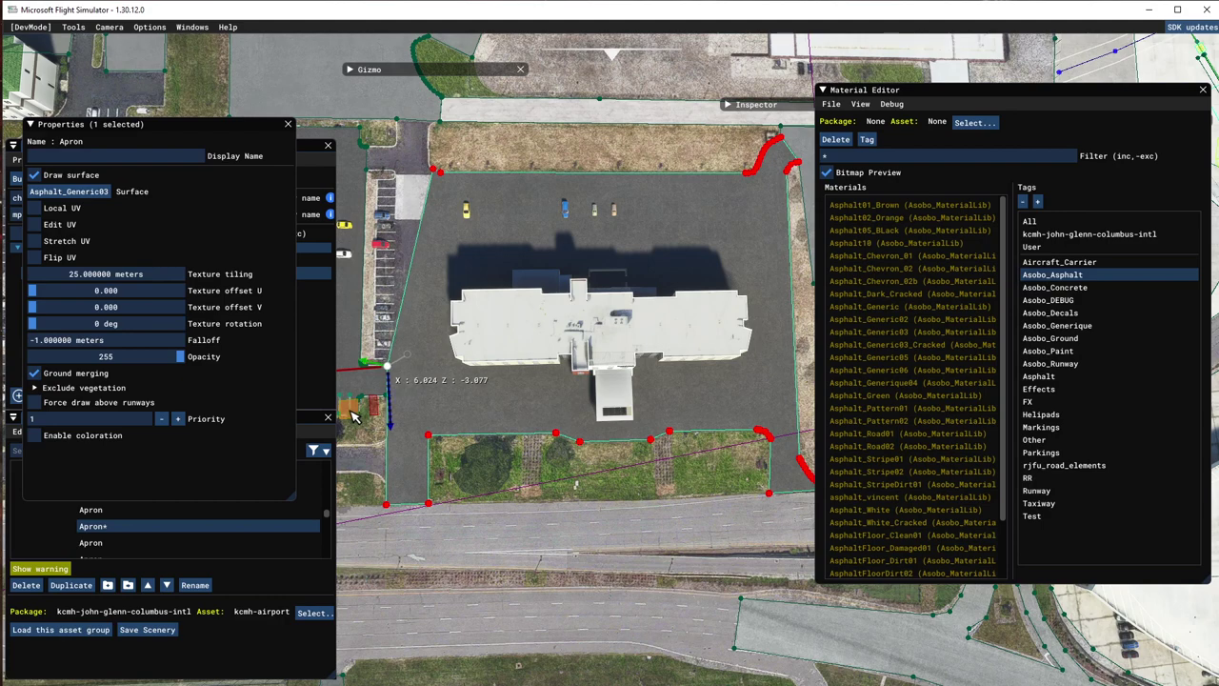
{"action": "right_click", "coordinate": [405, 311]}
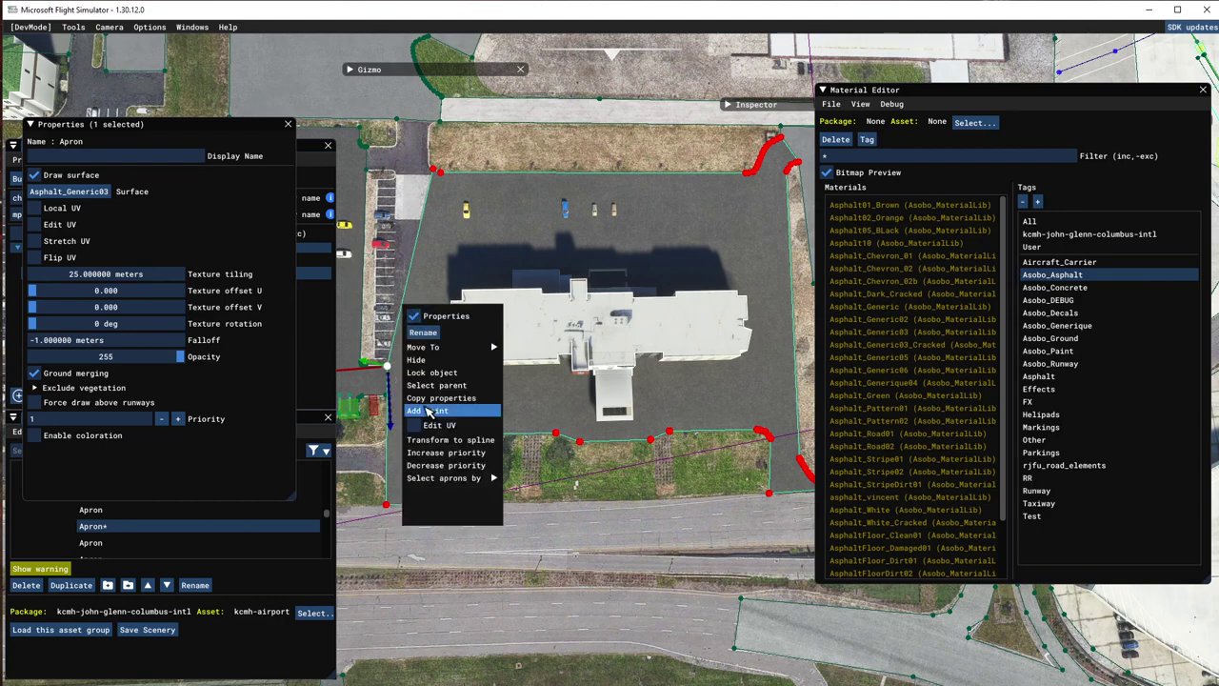
{"action": "left_click", "coordinate": [427, 410]}
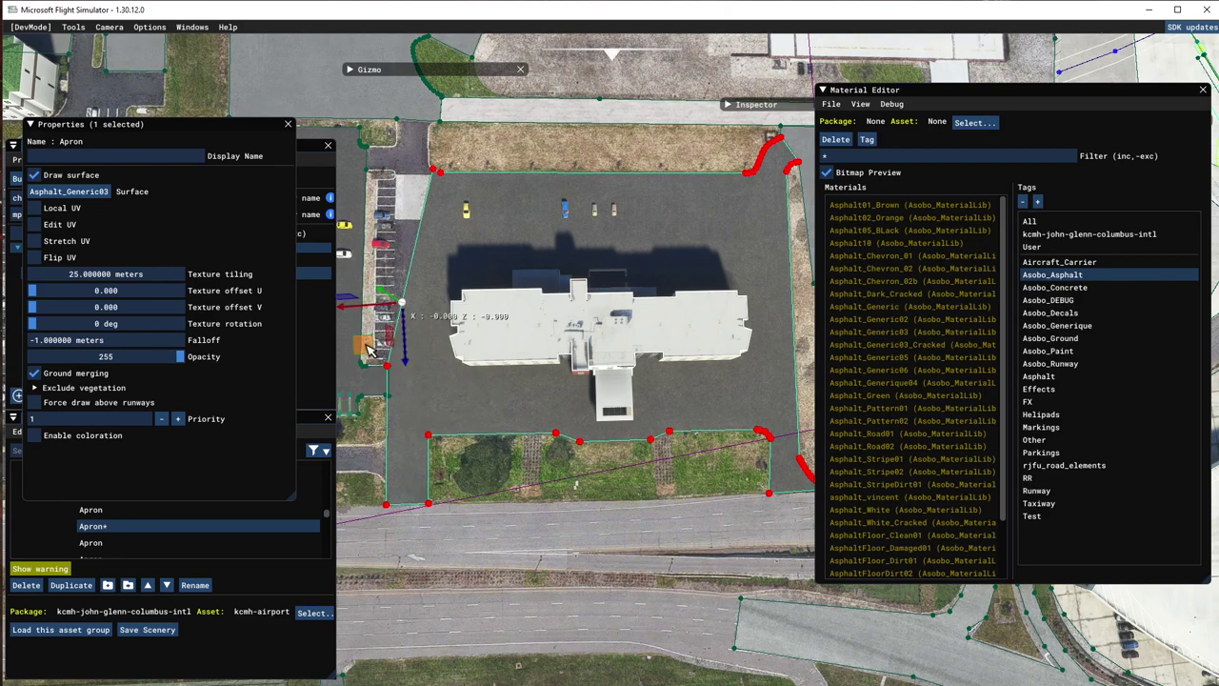
{"action": "left_click_drag", "start_coordinate": [396, 333], "coordinate": [353, 406]}
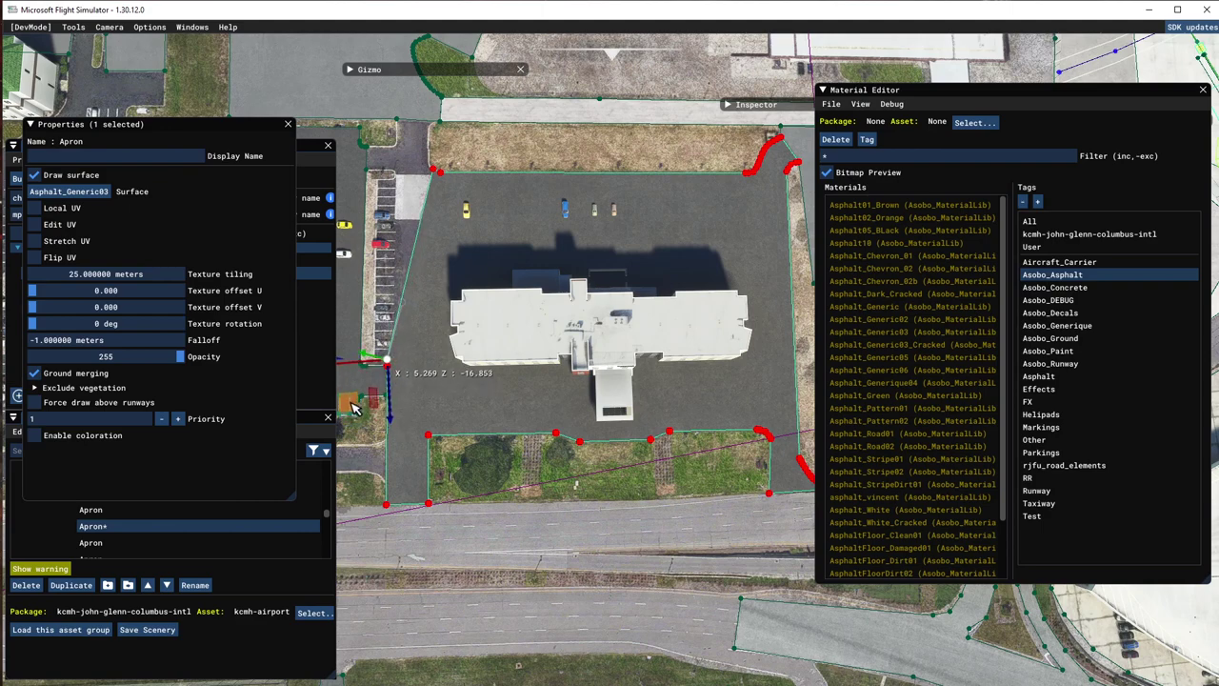
Widen the apron over the parking row between the hotels by adding a point at each end of the row's outer edge
{"action": "right_click", "coordinate": [403, 302]}
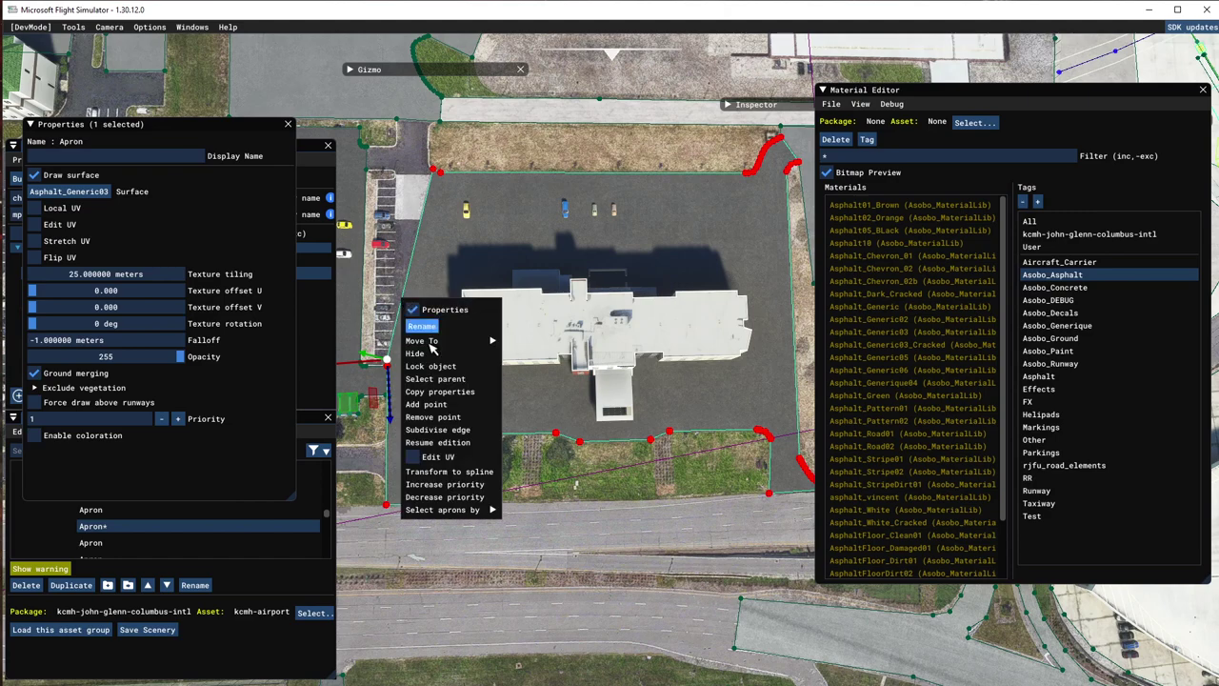
{"action": "left_click", "coordinate": [426, 399]}
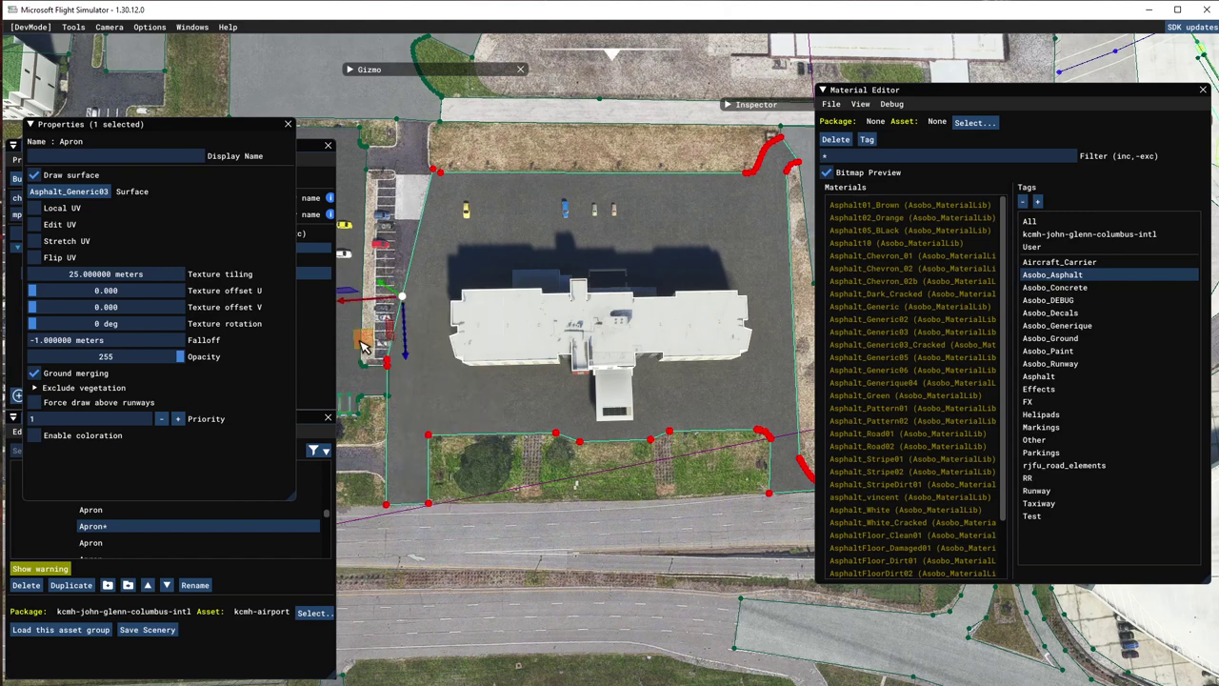
{"action": "left_click_drag", "start_coordinate": [400, 328], "coordinate": [333, 405]}
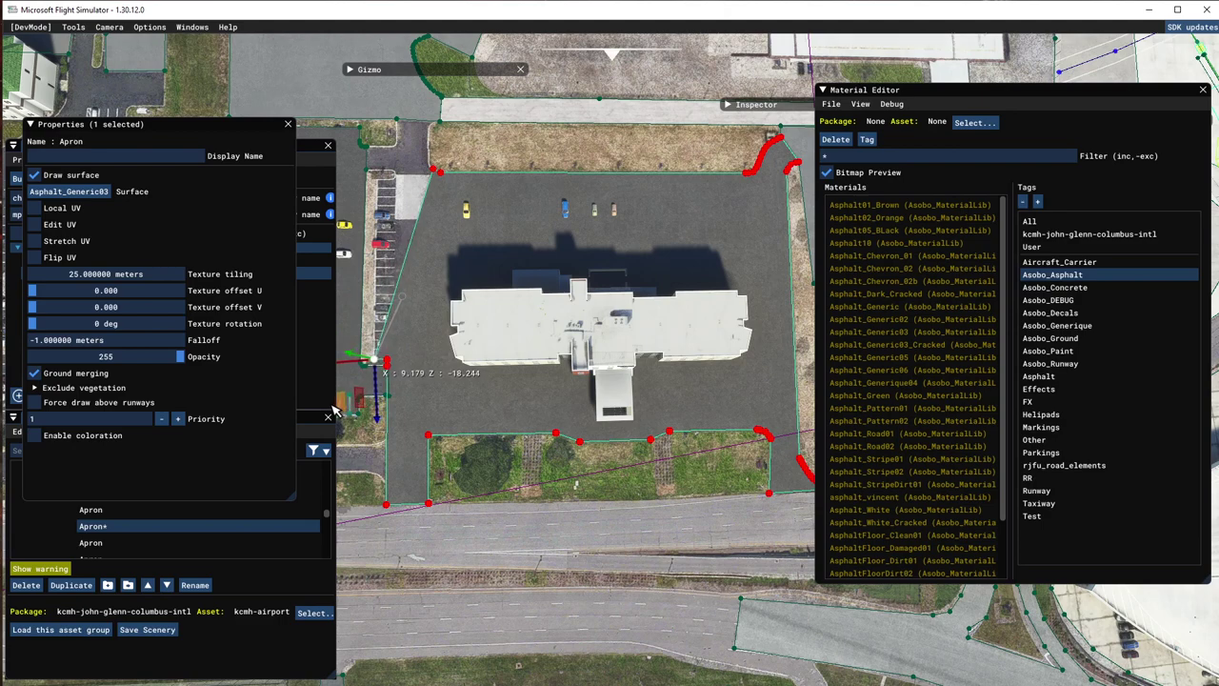
{"action": "right_click", "coordinate": [399, 298]}
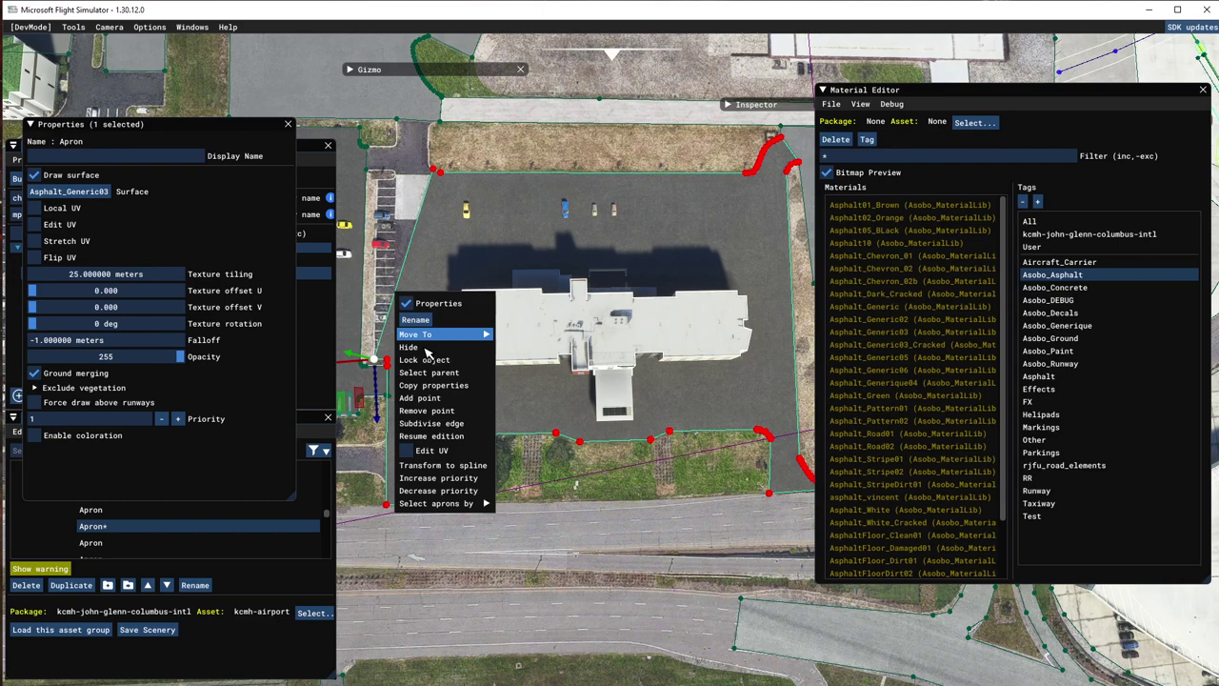
{"action": "left_click", "coordinate": [419, 398]}
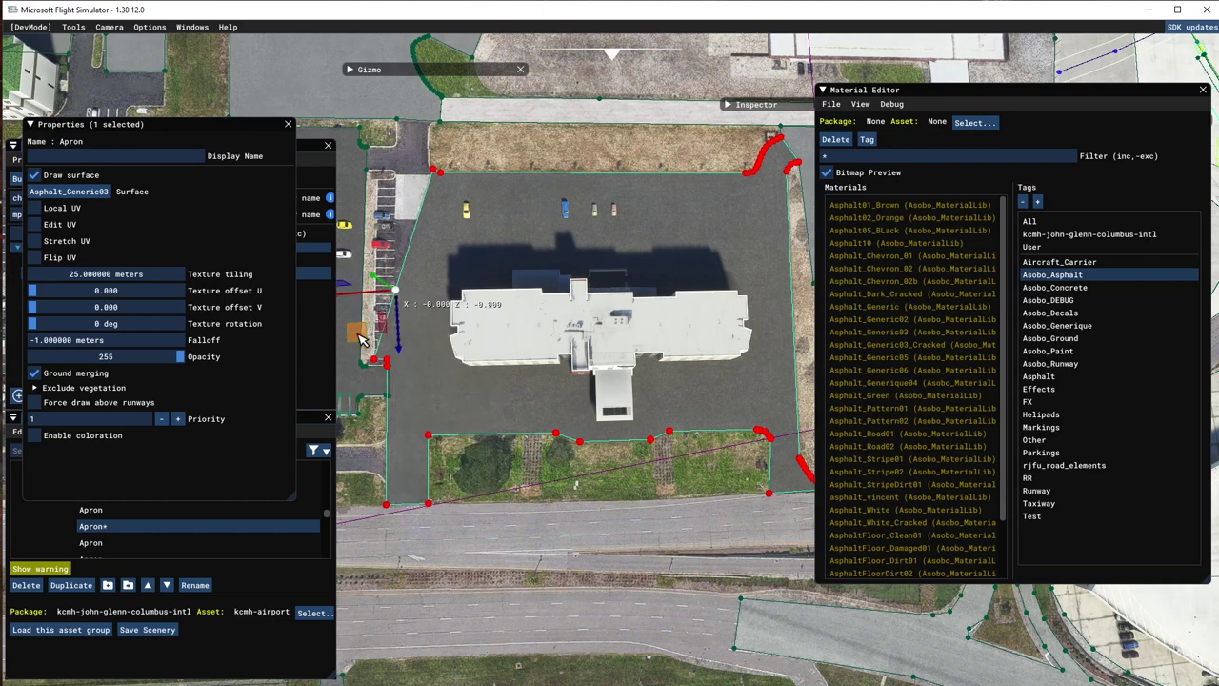
{"action": "left_click_drag", "start_coordinate": [356, 332], "coordinate": [340, 224]}
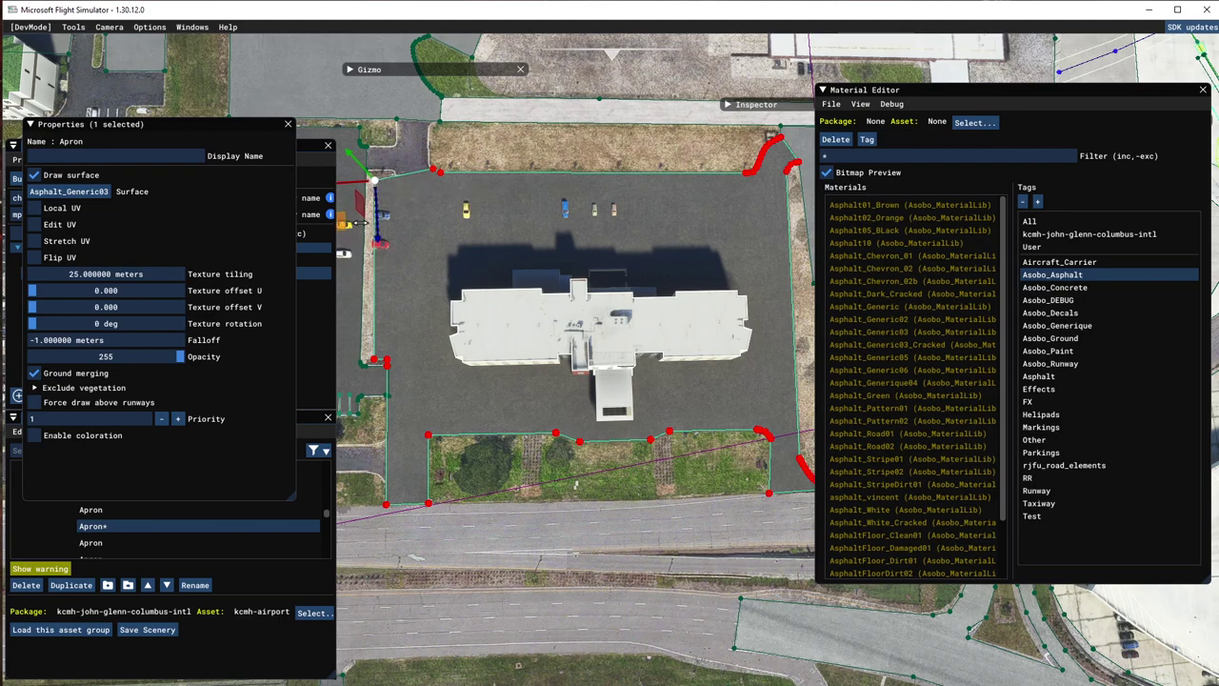
Add two points at the rear end of the parking row to run the apron edge along and up the small island's end
{"action": "right_click", "coordinate": [416, 181]}
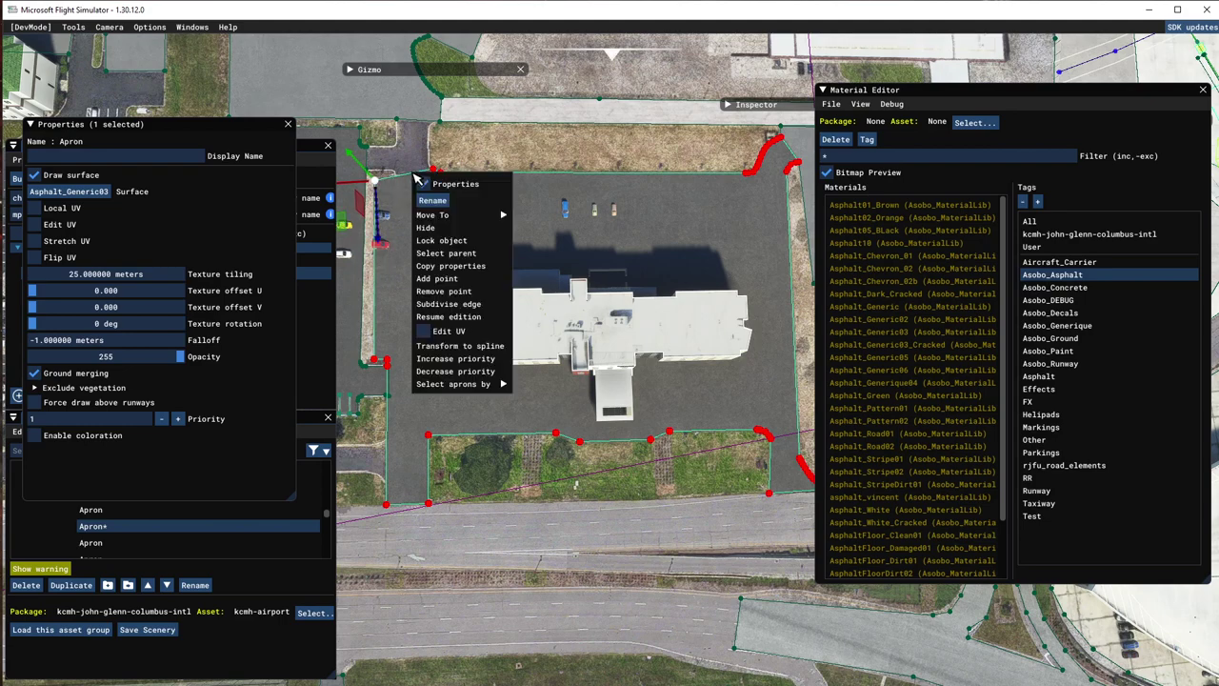
{"action": "left_click", "coordinate": [443, 278]}
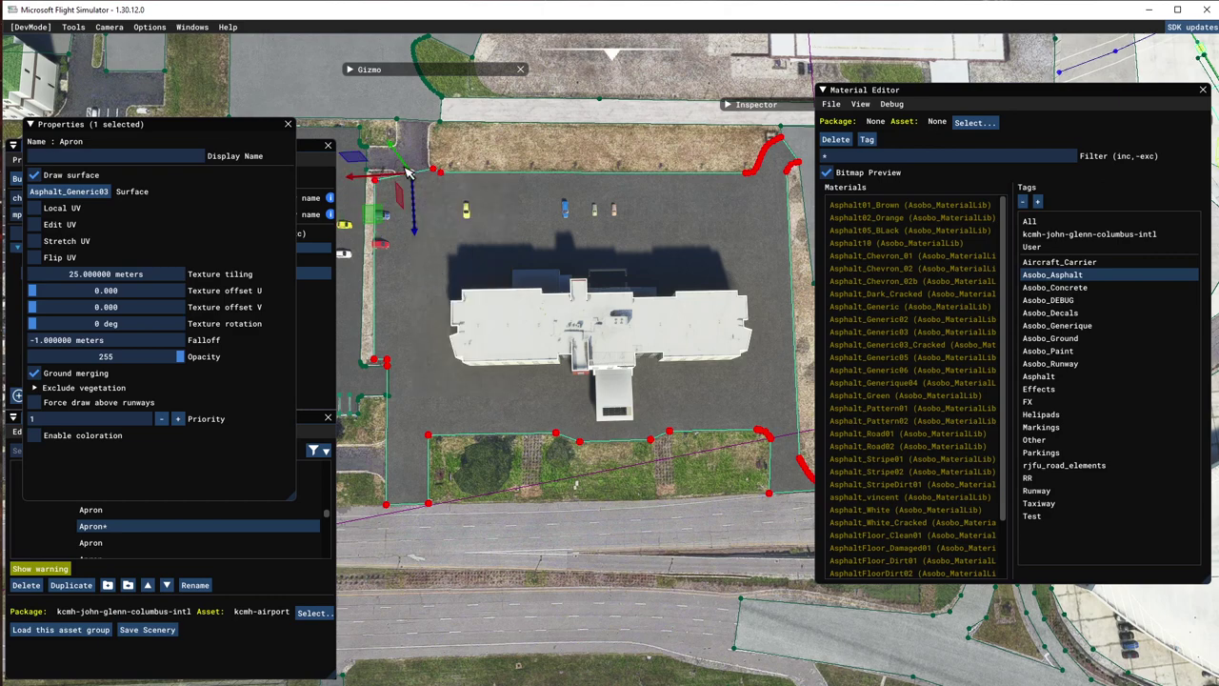
{"action": "mouse_move", "coordinate": [371, 224]}
{"action": "left_mouse_down"}
{"action": "mouse_move", "coordinate": [360, 209]}
{"action": "mouse_move", "coordinate": [360, 227]}
{"action": "left_mouse_up"}
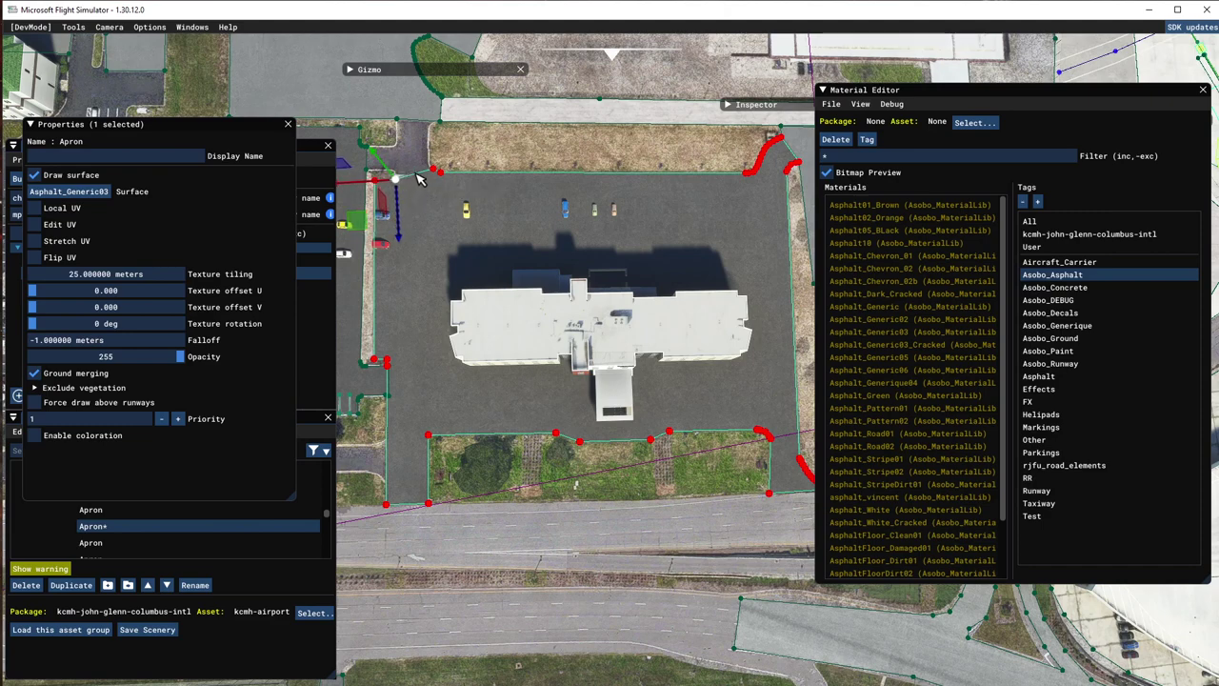
{"action": "right_click", "coordinate": [420, 181]}
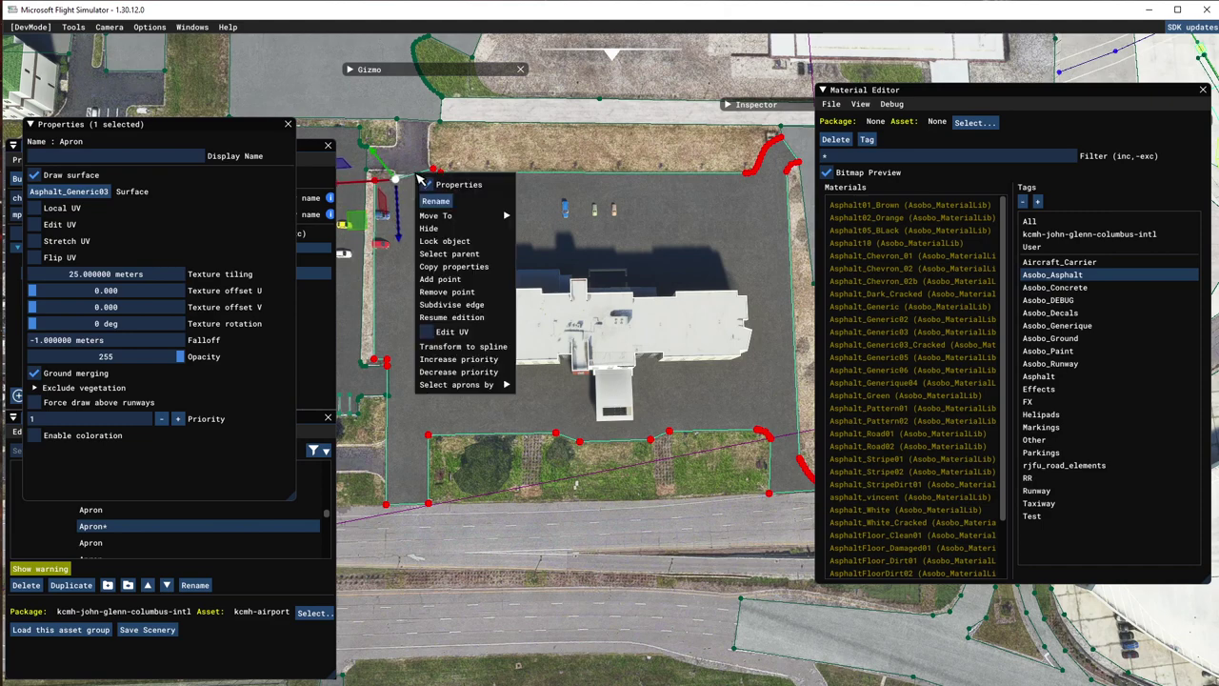
{"action": "left_click", "coordinate": [436, 279]}
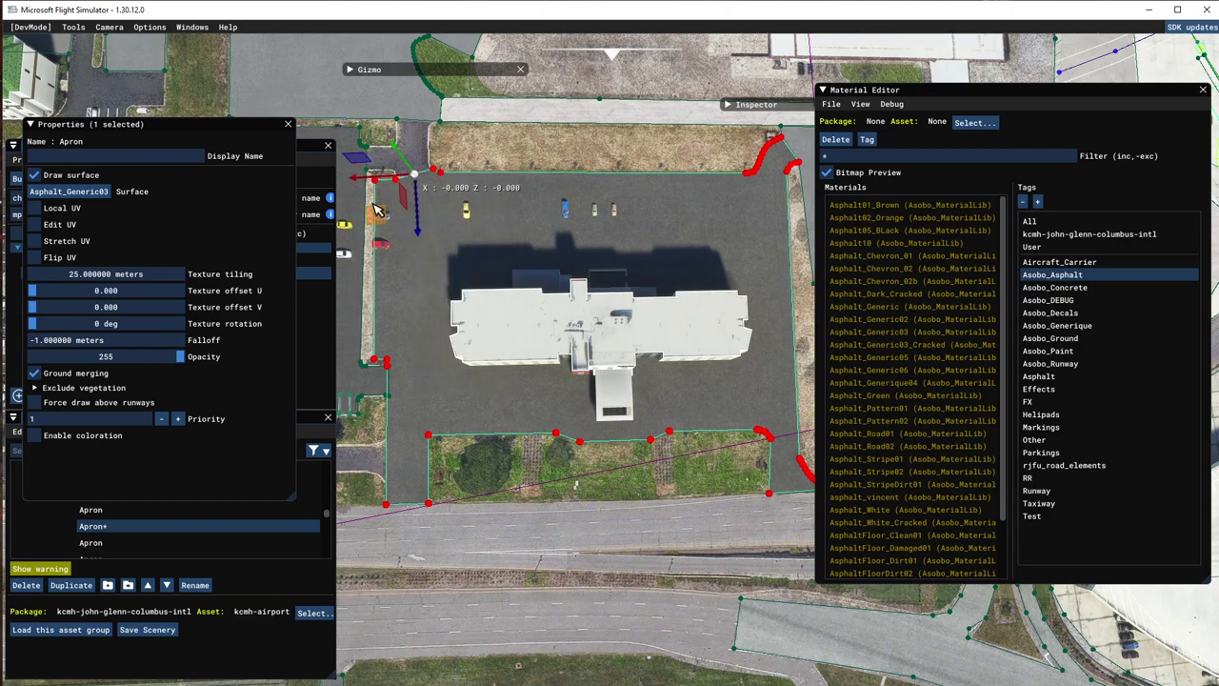
{"action": "left_click_drag", "start_coordinate": [378, 215], "coordinate": [366, 215]}
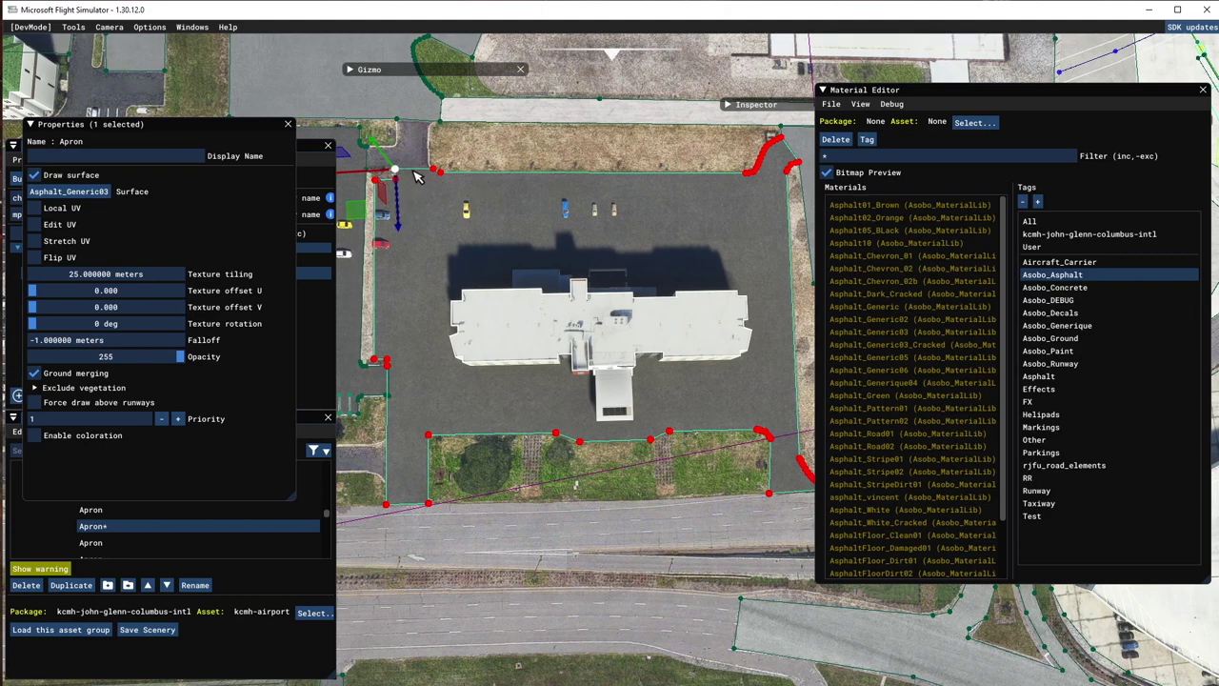
Add two more points to take the apron edge back along the small island's far side and up to the grass patch behind it
{"action": "right_click", "coordinate": [416, 176]}
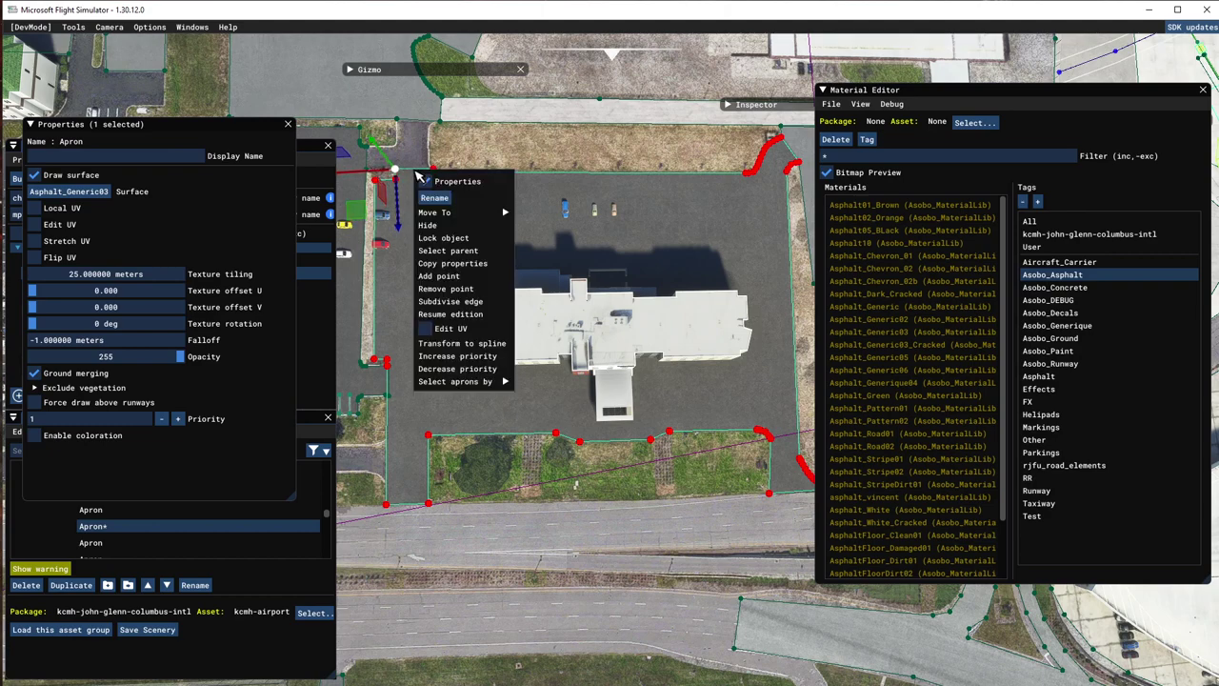
{"action": "left_click", "coordinate": [434, 274]}
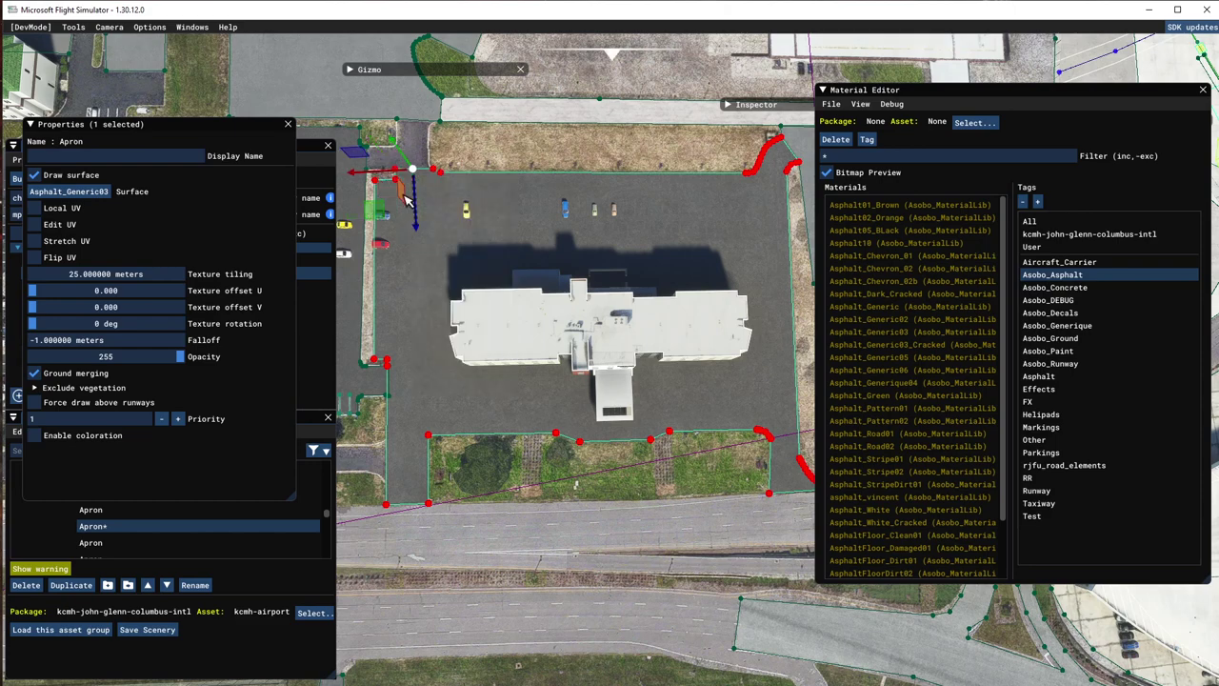
{"action": "left_click_drag", "start_coordinate": [373, 223], "coordinate": [332, 218]}
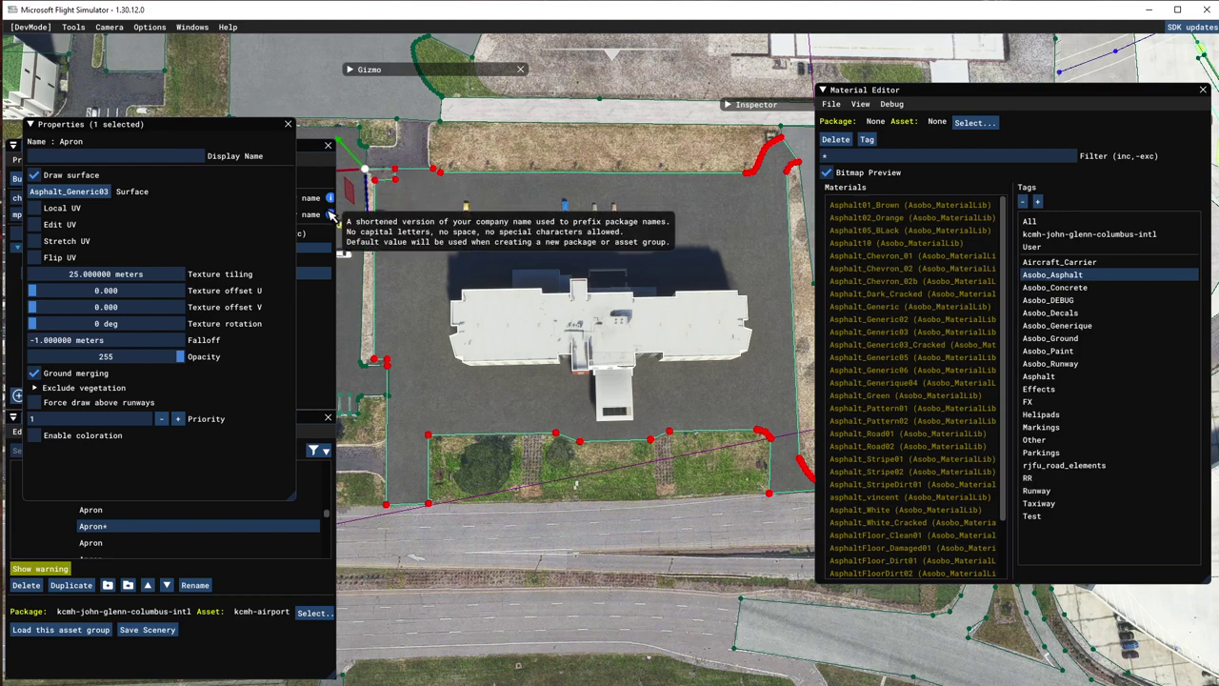
{"action": "right_click", "coordinate": [416, 176]}
{"action": "left_click", "coordinate": [443, 278]}
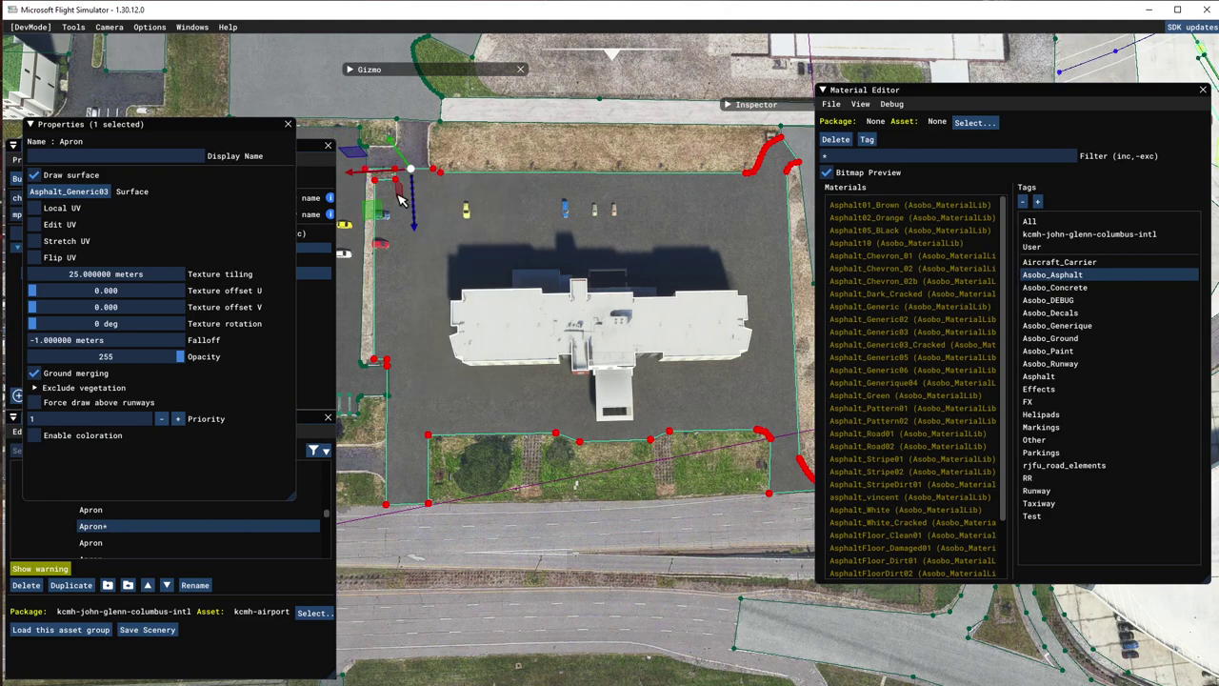
{"action": "left_click_drag", "start_coordinate": [416, 187], "coordinate": [327, 197]}
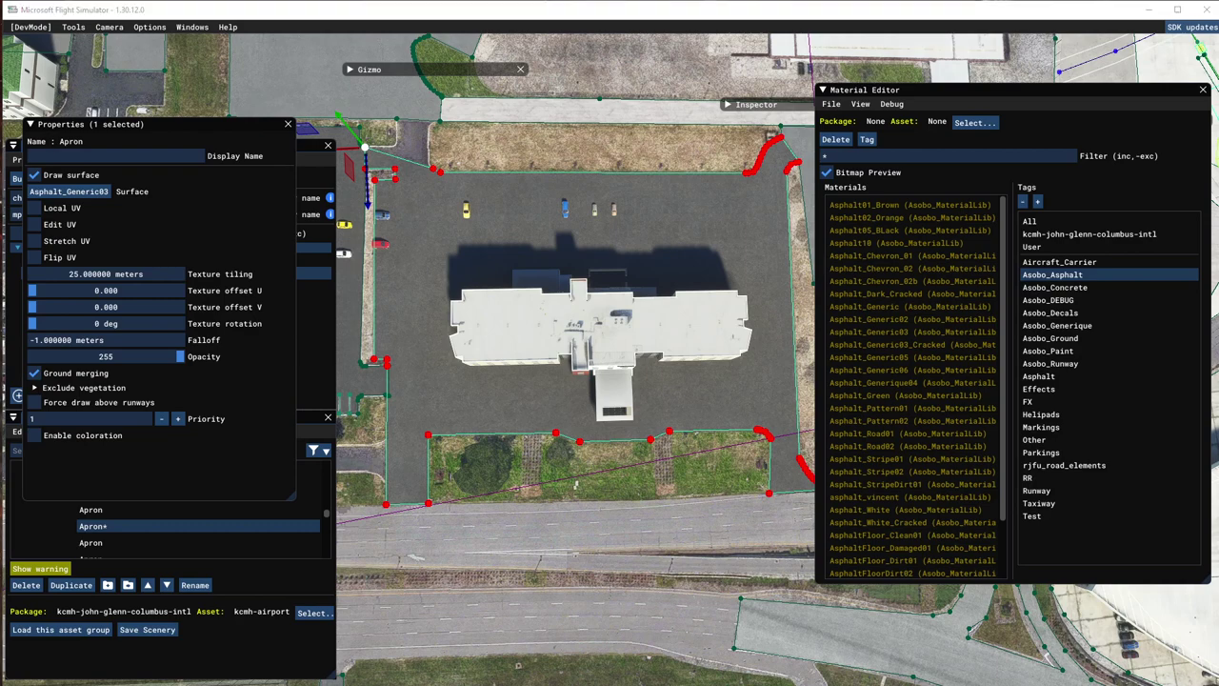
Select the large grey lot apron beside the hotel and examine that lot in the Franklin County Auditor map's 2021 aerial photography
{"action": "left_click", "coordinate": [428, 435]}
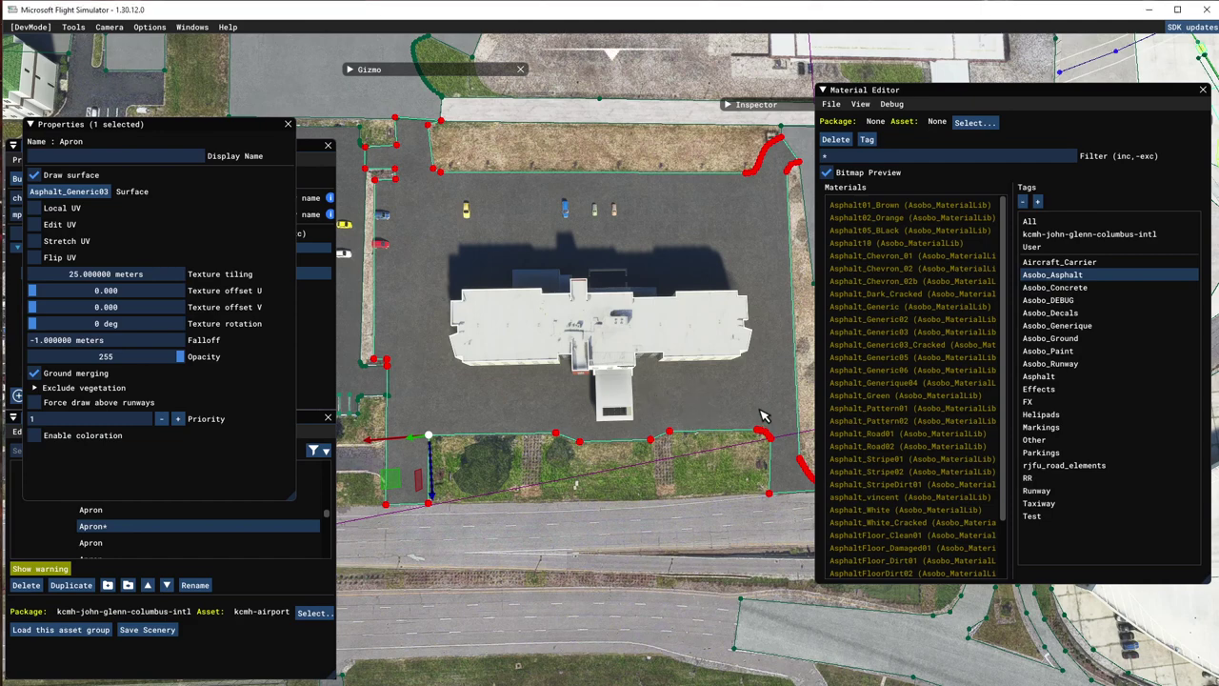
{"action": "key", "text": "d"}
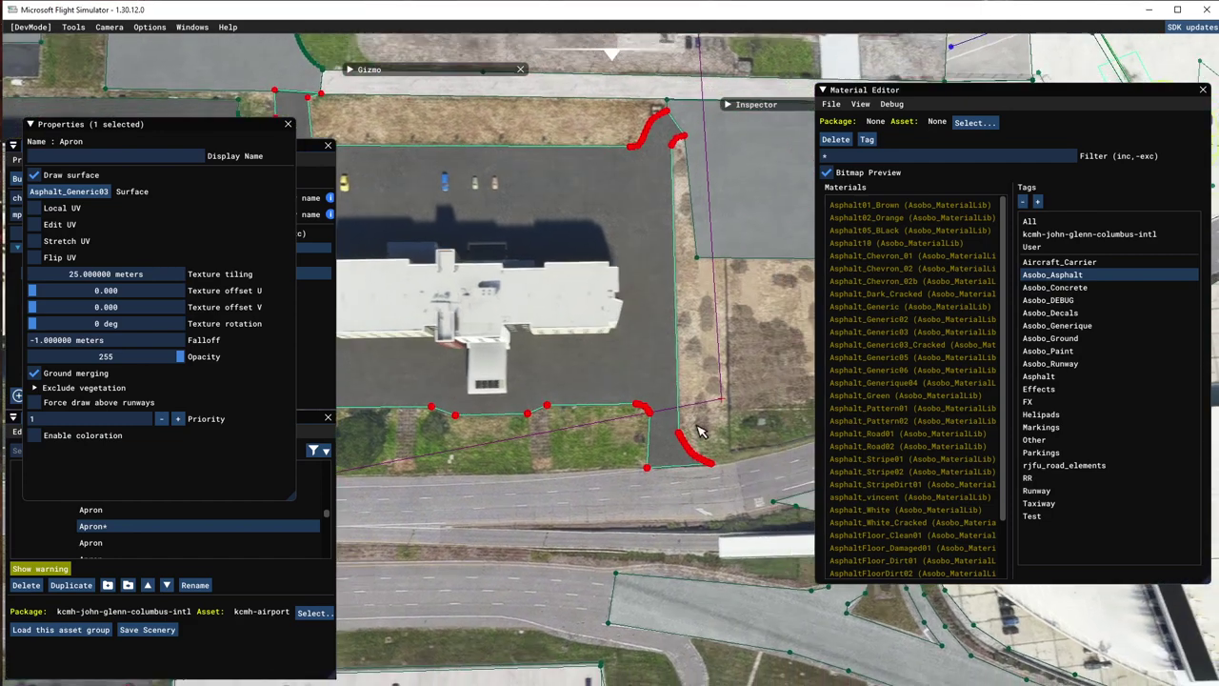
{"action": "key", "text": "w"}
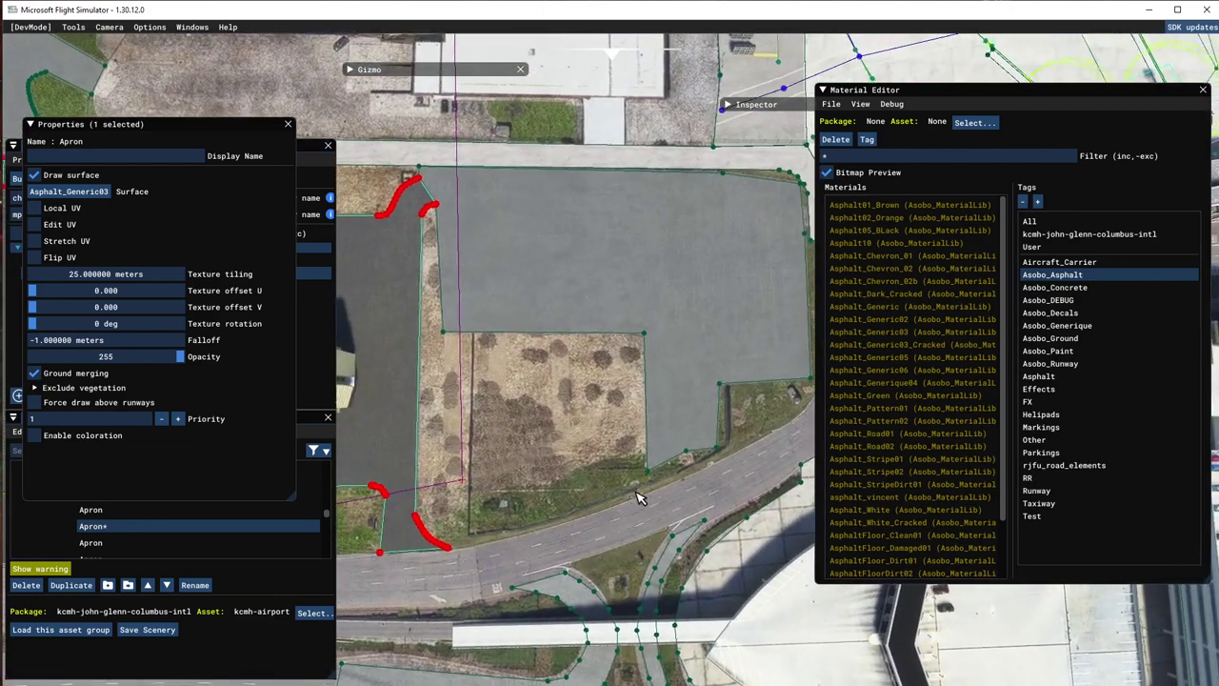
{"action": "key", "text": "d"}
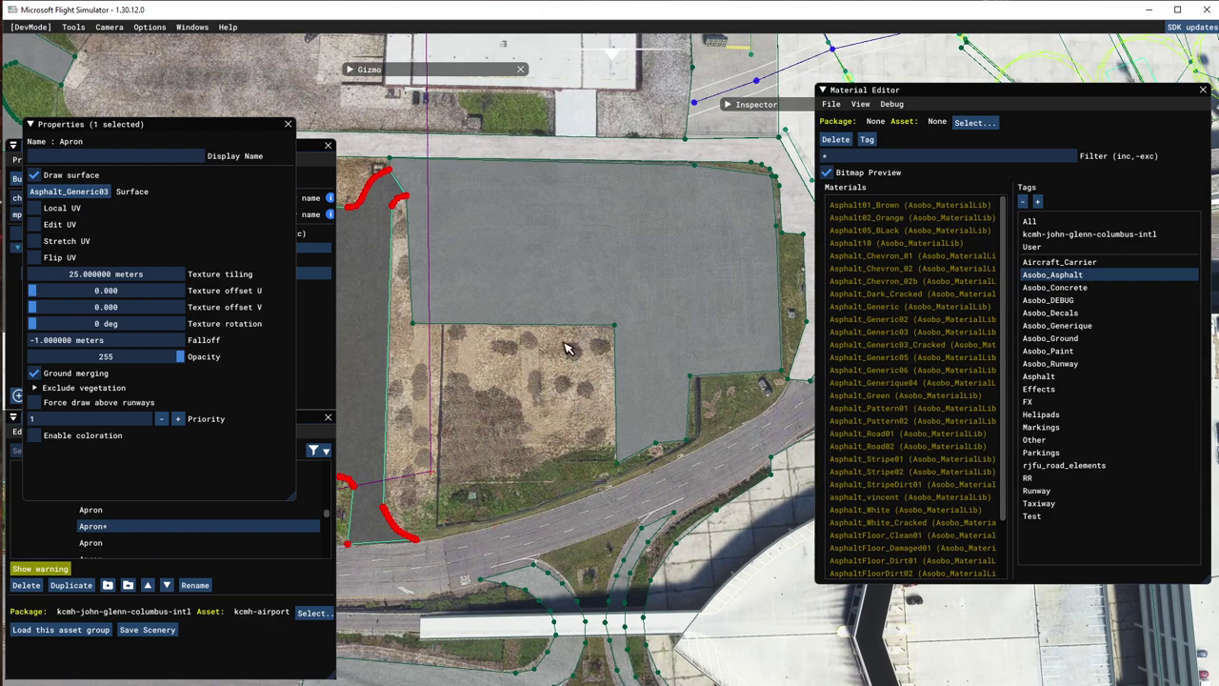
{"action": "left_click", "coordinate": [536, 258]}
{"action": "left_click", "coordinate": [526, 258]}
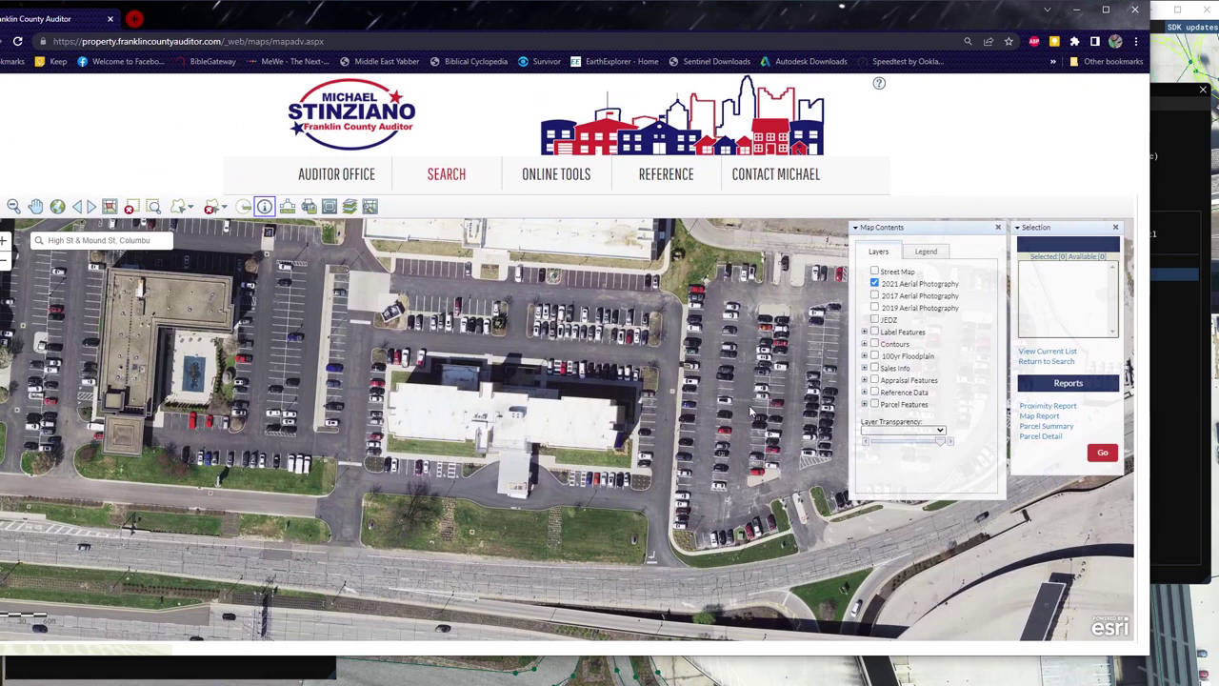
{"action": "left_click_drag", "start_coordinate": [749, 408], "coordinate": [438, 400]}
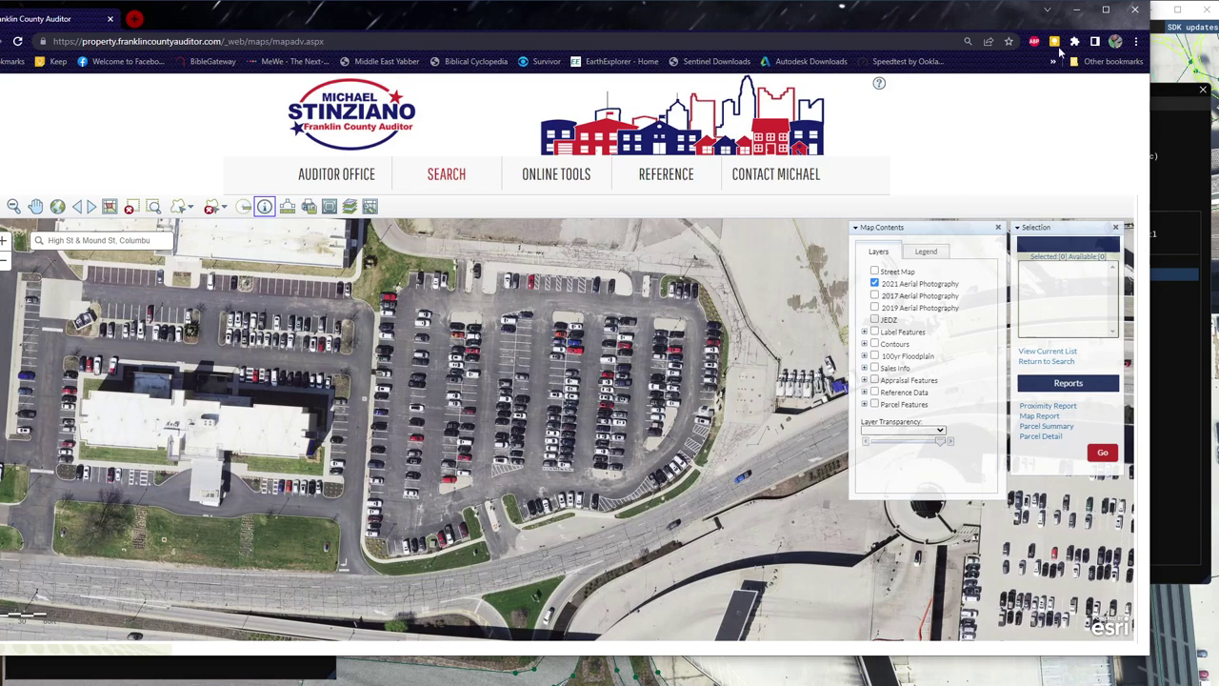
{"action": "left_click", "coordinate": [1076, 10]}
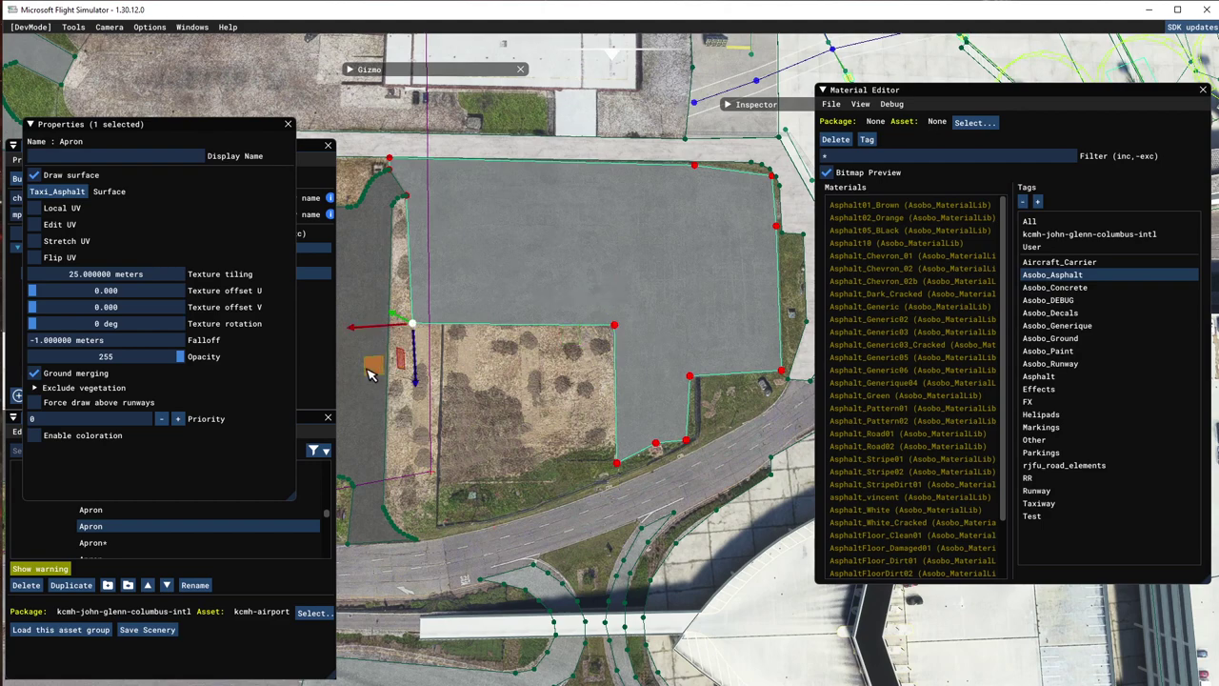
Move the lot apron's inner corner point to the driveway's curb and add a point beside it on the driveway's edge
{"action": "left_click_drag", "start_coordinate": [412, 325], "coordinate": [354, 245]}
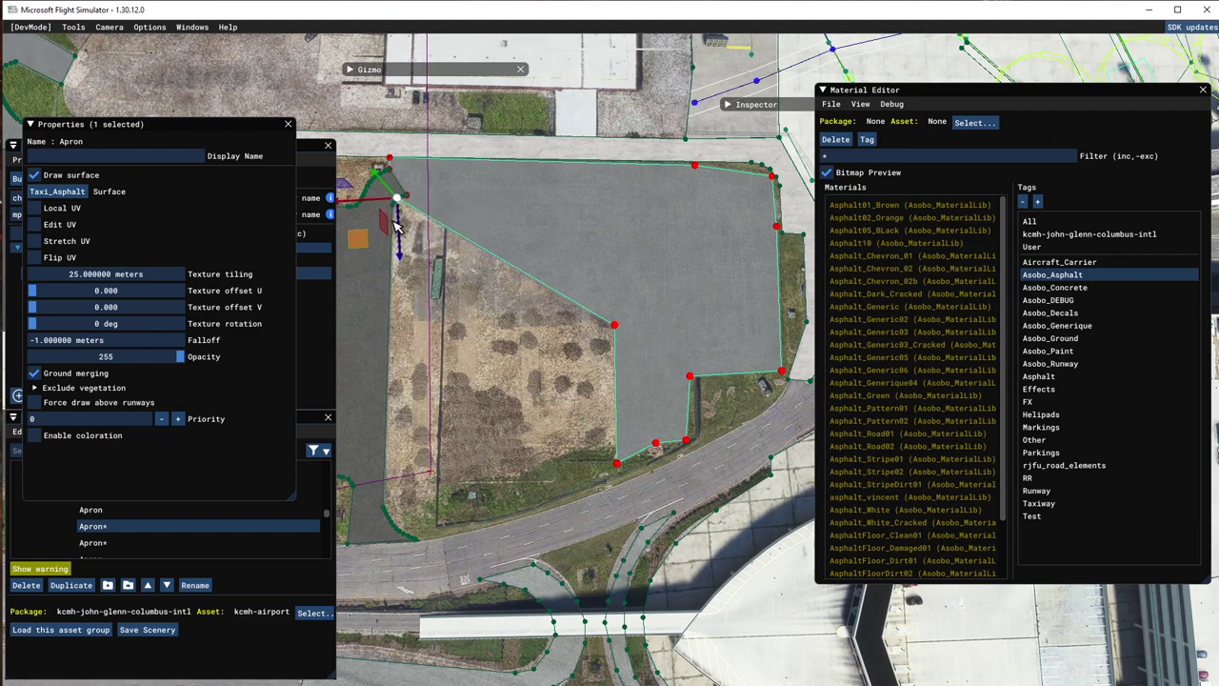
{"action": "right_click", "coordinate": [457, 232]}
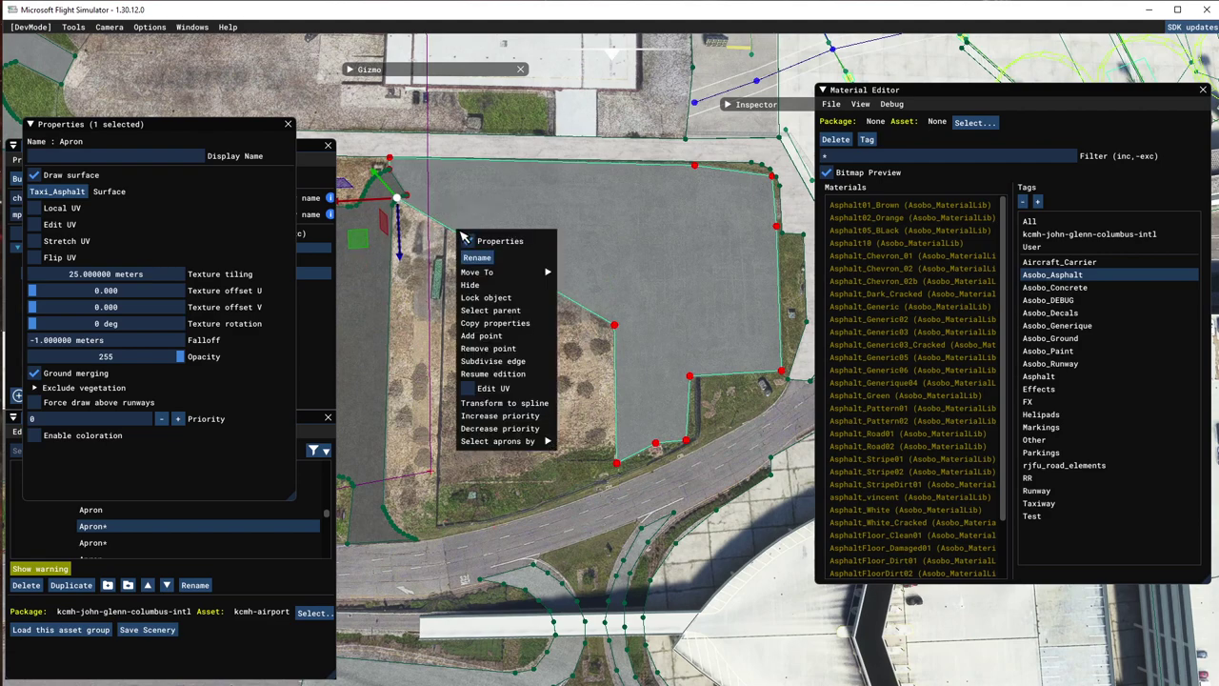
{"action": "left_click", "coordinate": [480, 338]}
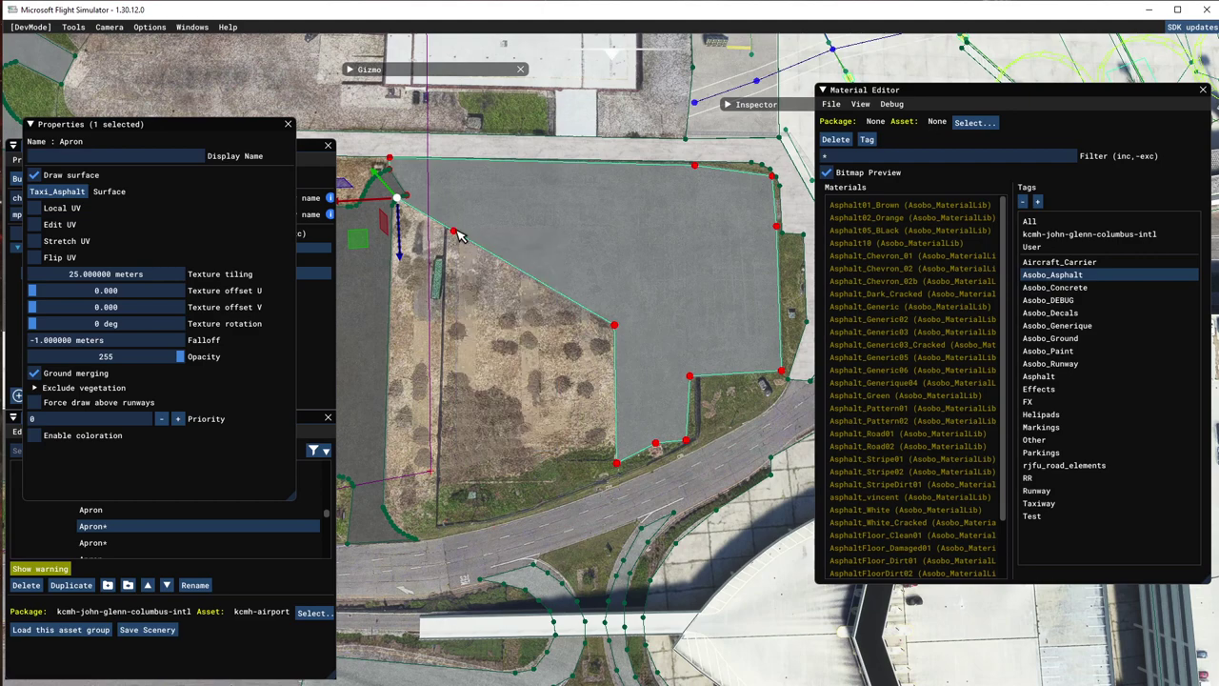
{"action": "left_click", "coordinate": [455, 232]}
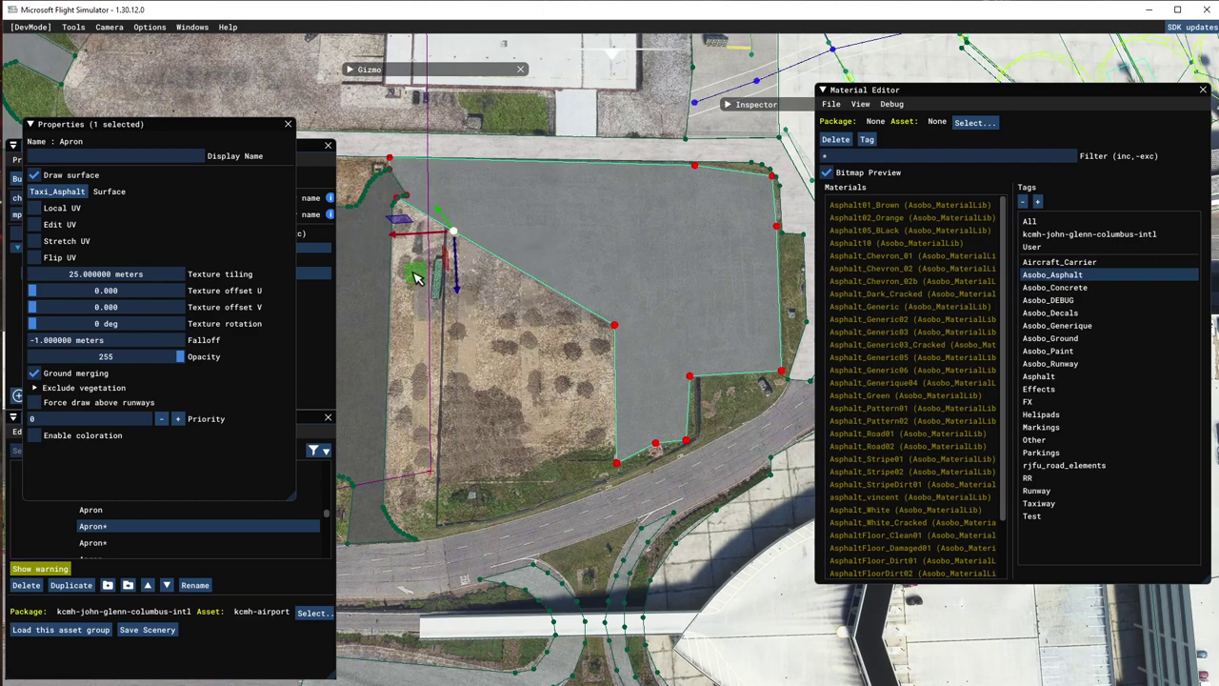
{"action": "left_click_drag", "start_coordinate": [413, 268], "coordinate": [352, 250]}
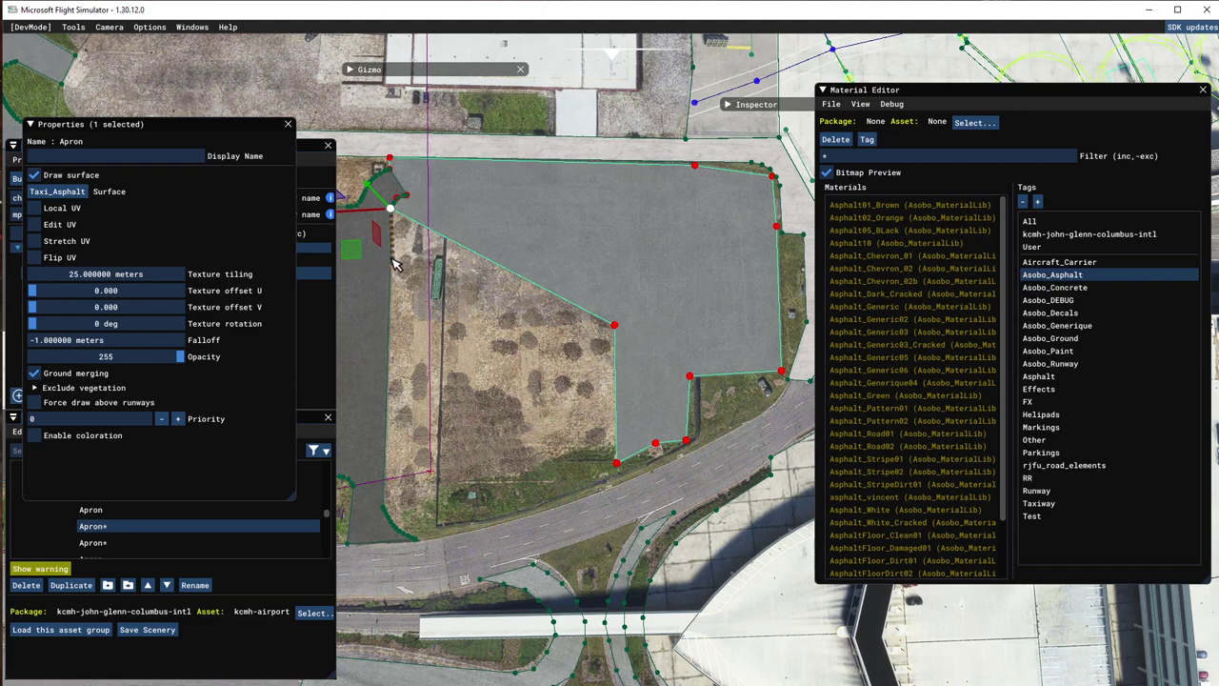
Add another point and place it at the road end of the driveway's edge, extending the apron along the whole driveway
{"action": "right_click", "coordinate": [482, 260]}
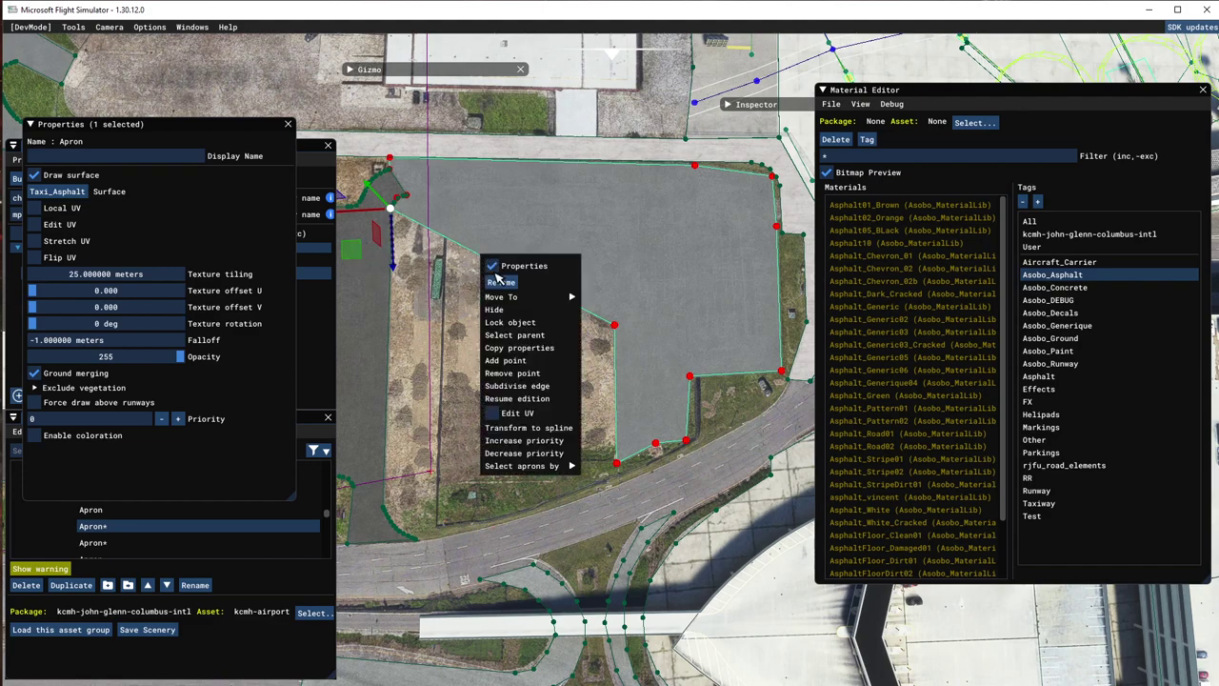
{"action": "left_click", "coordinate": [505, 363]}
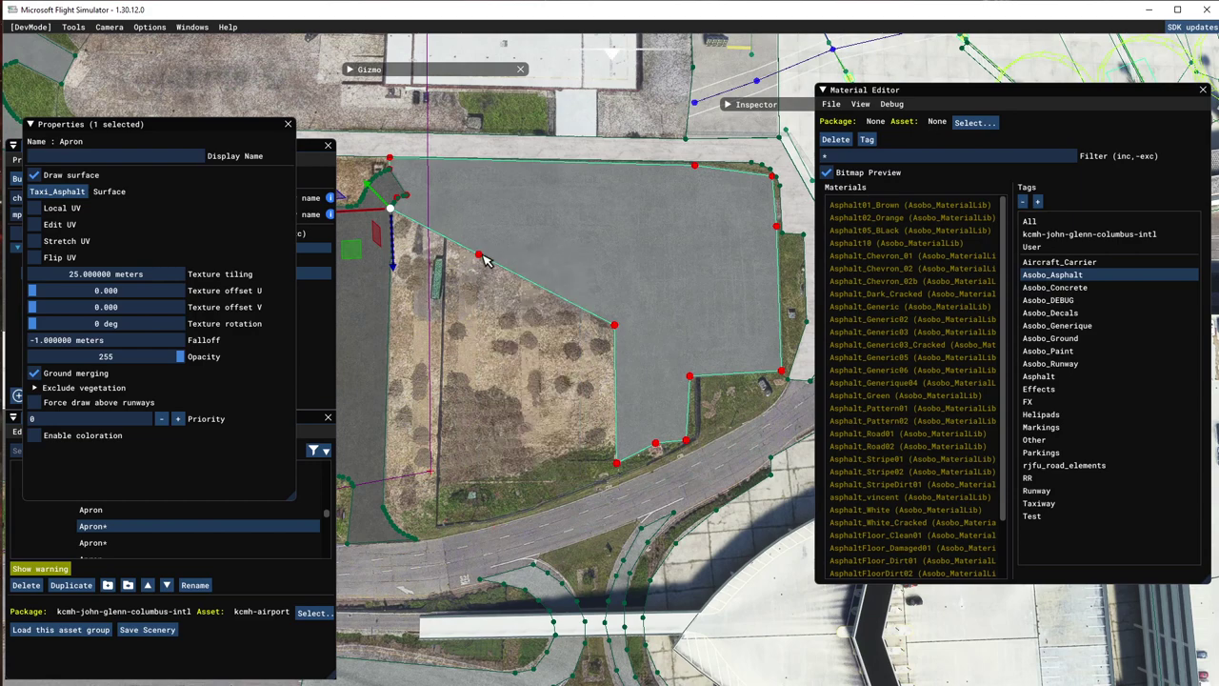
{"action": "left_click_drag", "start_coordinate": [482, 260], "coordinate": [426, 360]}
{"action": "left_click_drag", "start_coordinate": [389, 467], "coordinate": [346, 557]}
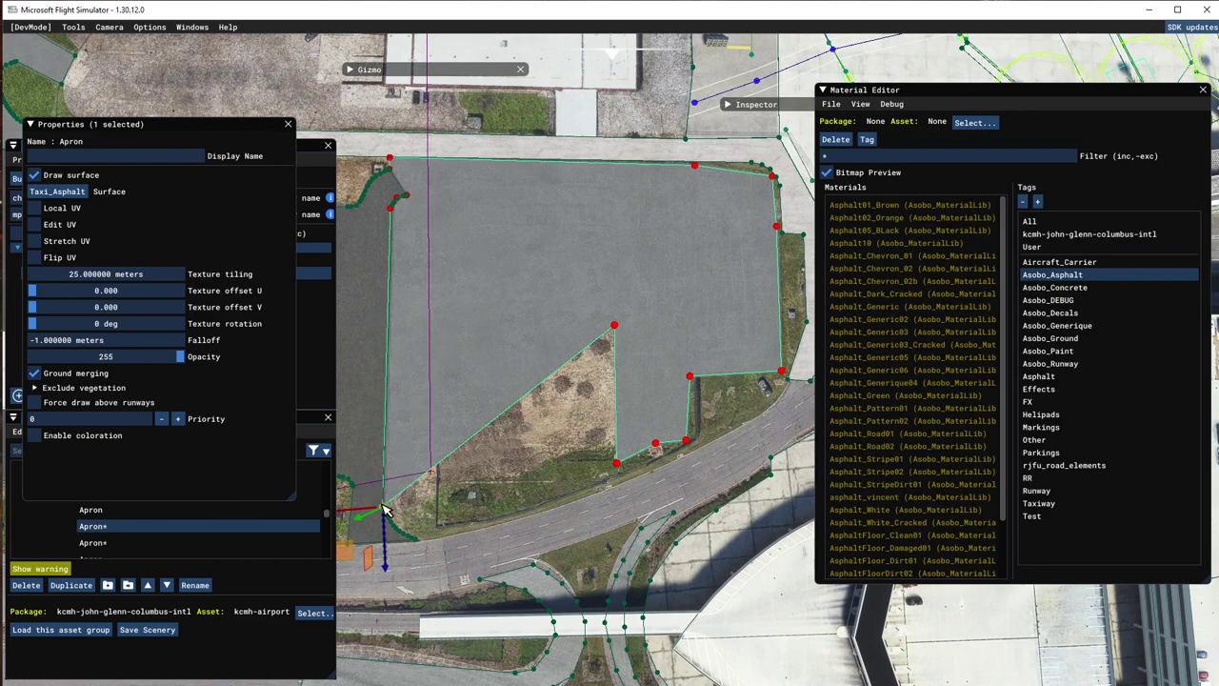
Add two points to the apron that step its edge around the curved grass corner where the driveway meets the road
{"action": "left_click", "coordinate": [398, 525]}
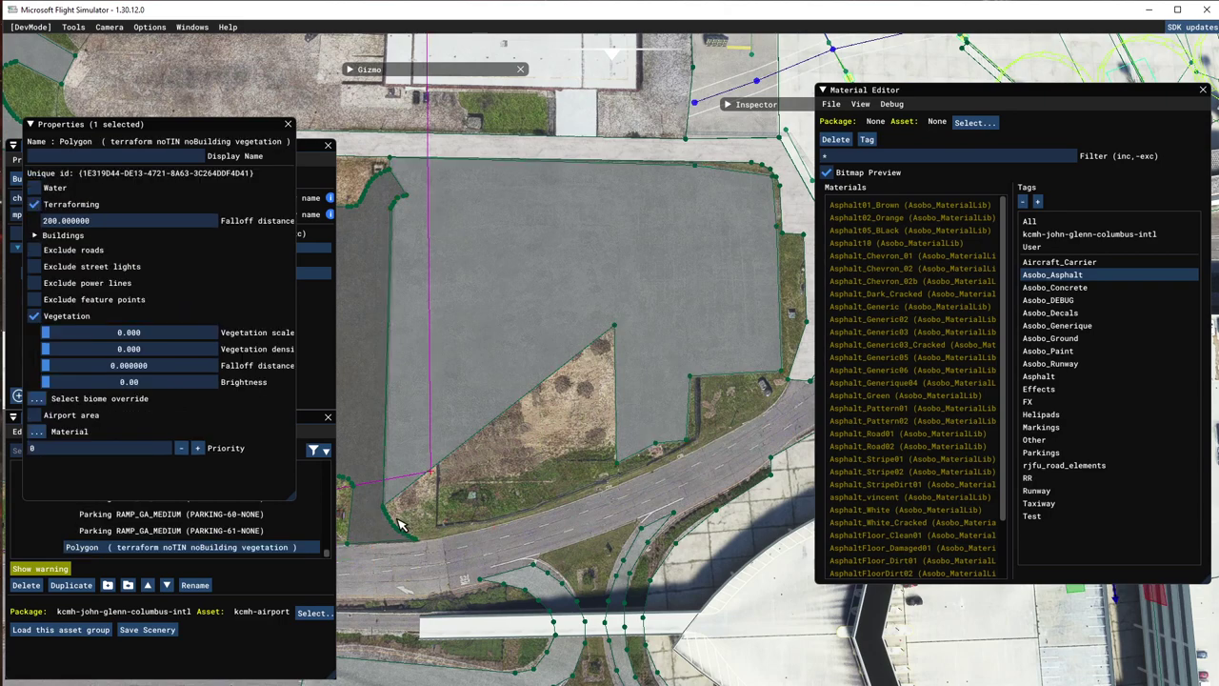
{"action": "left_click", "coordinate": [493, 405]}
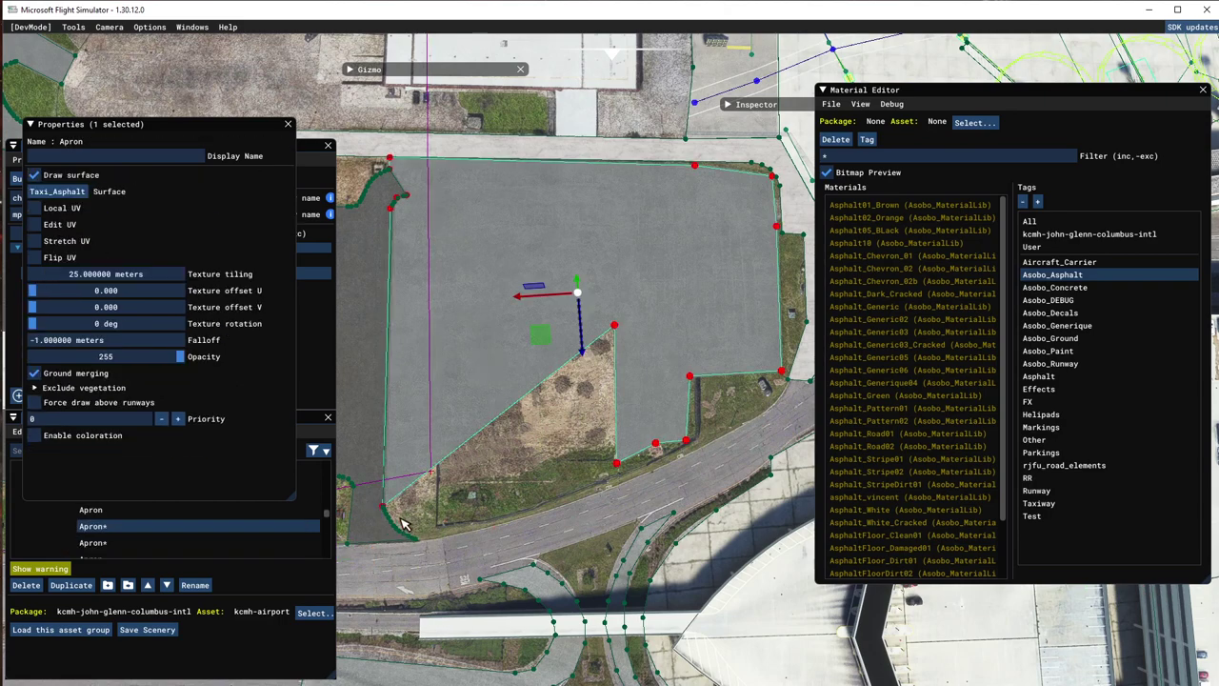
{"action": "right_click", "coordinate": [478, 438]}
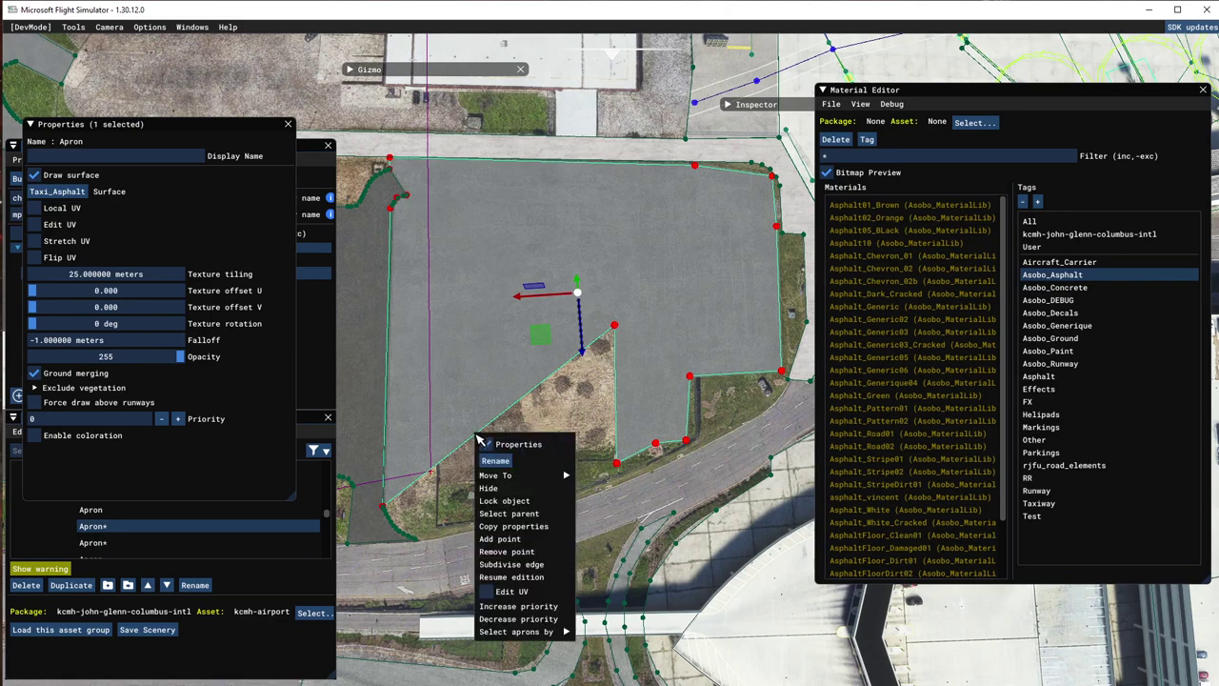
{"action": "left_click", "coordinate": [502, 539]}
{"action": "left_click", "coordinate": [479, 433]}
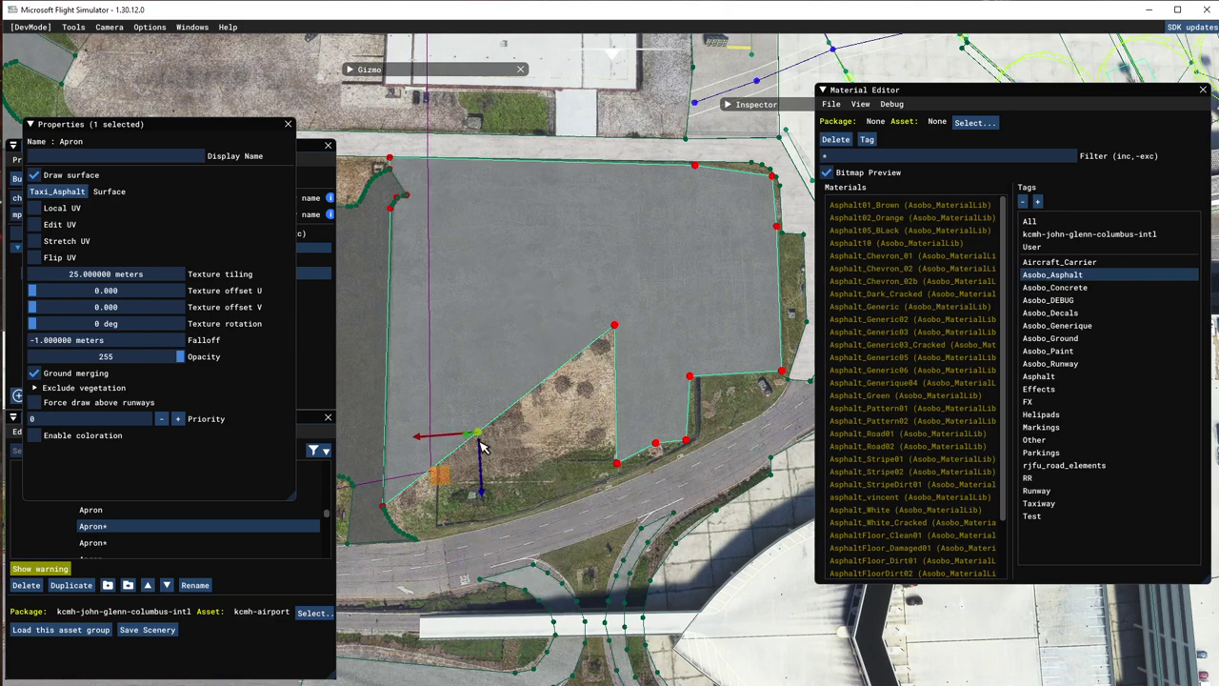
{"action": "left_click_drag", "start_coordinate": [436, 487], "coordinate": [383, 556]}
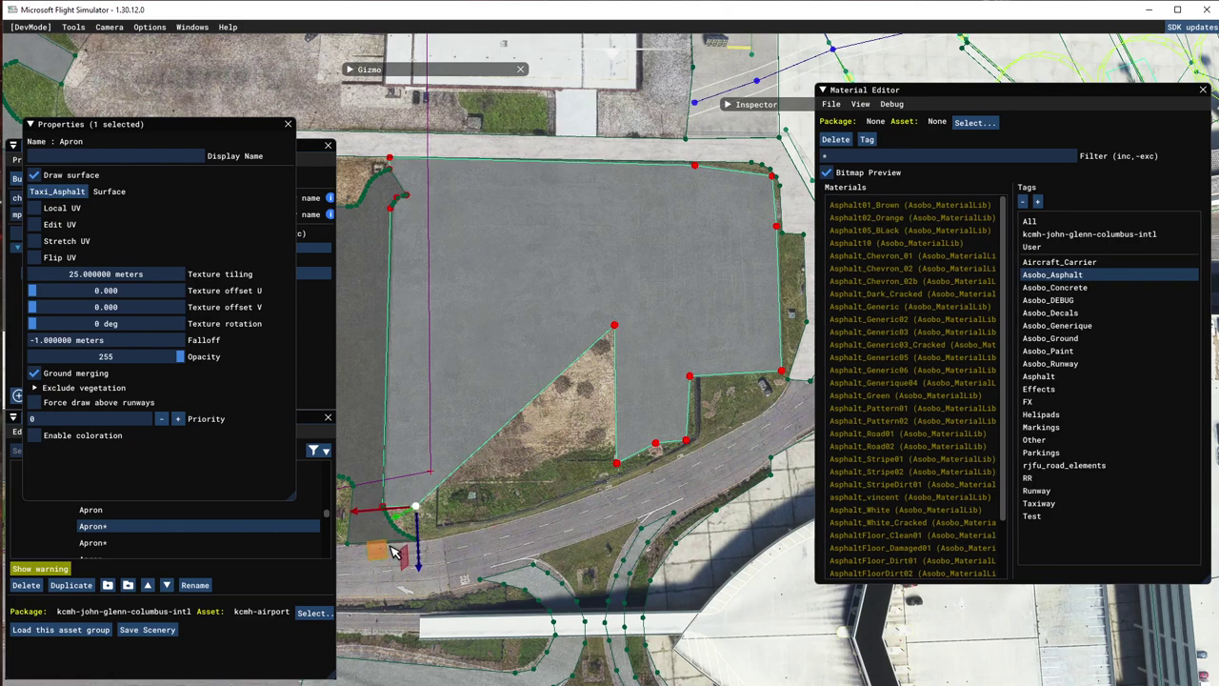
{"action": "right_click", "coordinate": [483, 452]}
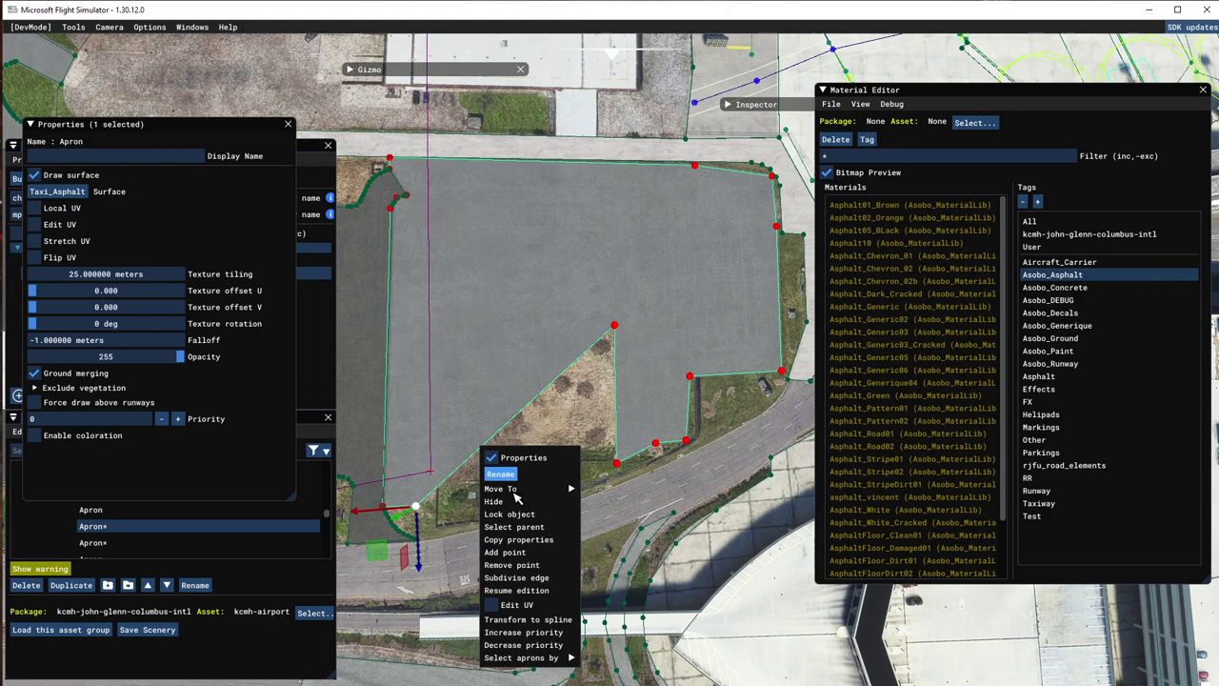
{"action": "left_click", "coordinate": [504, 552]}
{"action": "left_click", "coordinate": [483, 445]}
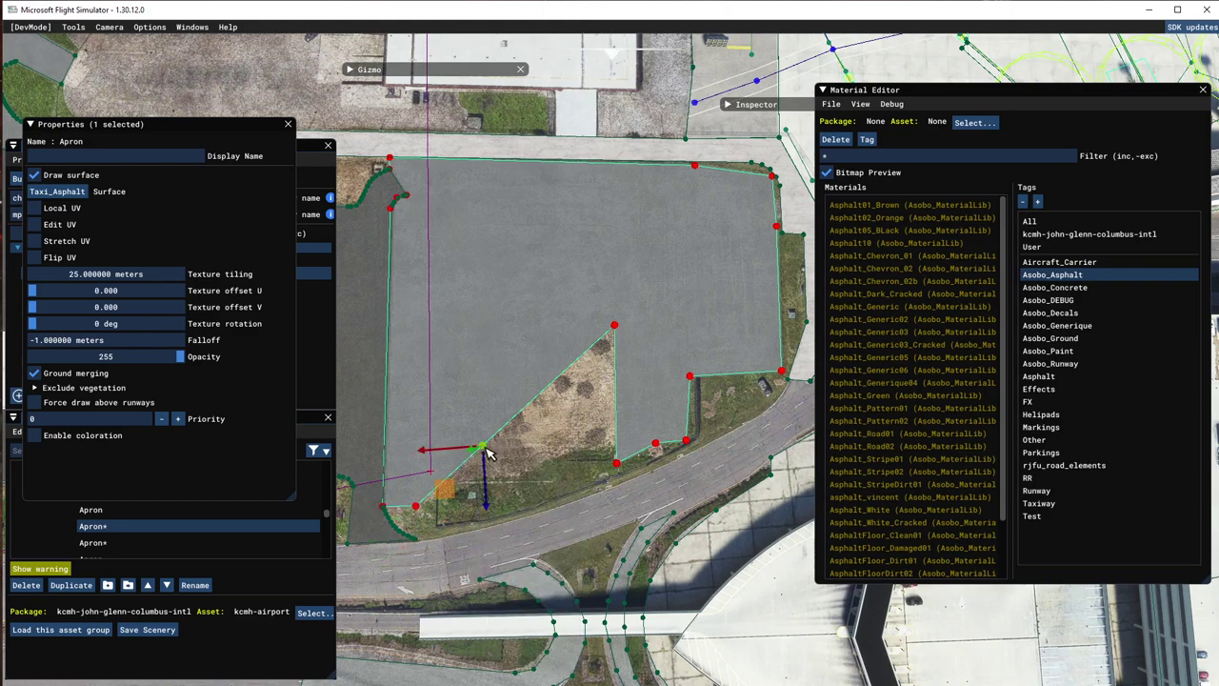
{"action": "left_click_drag", "start_coordinate": [445, 505], "coordinate": [382, 580]}
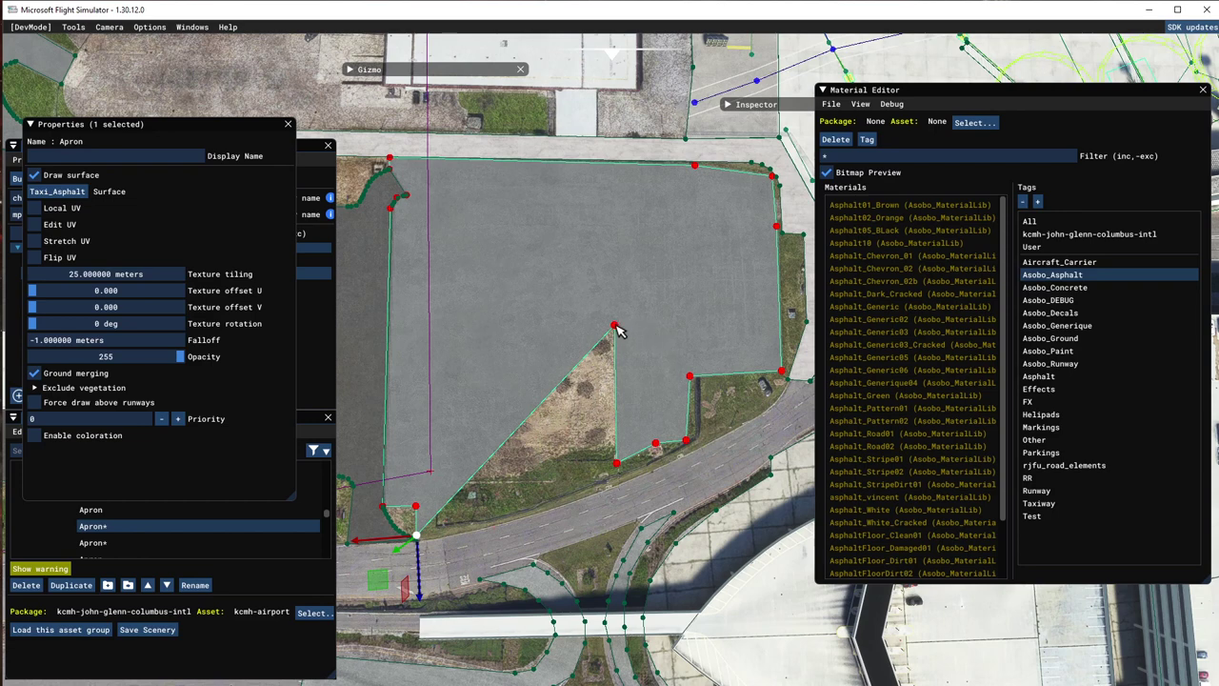
Move three points from around the dirt field toward the road near the driveway, stretching the apron over the field
{"action": "left_click_drag", "start_coordinate": [614, 325], "coordinate": [426, 578]}
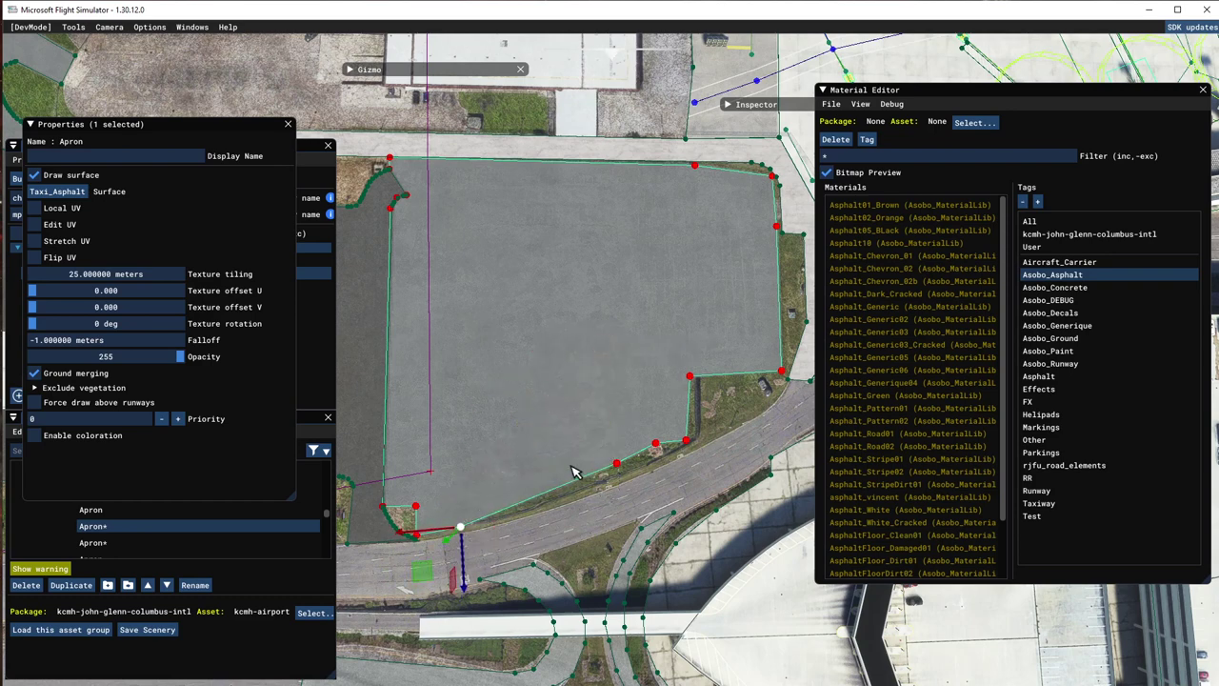
{"action": "left_click_drag", "start_coordinate": [619, 466], "coordinate": [481, 563]}
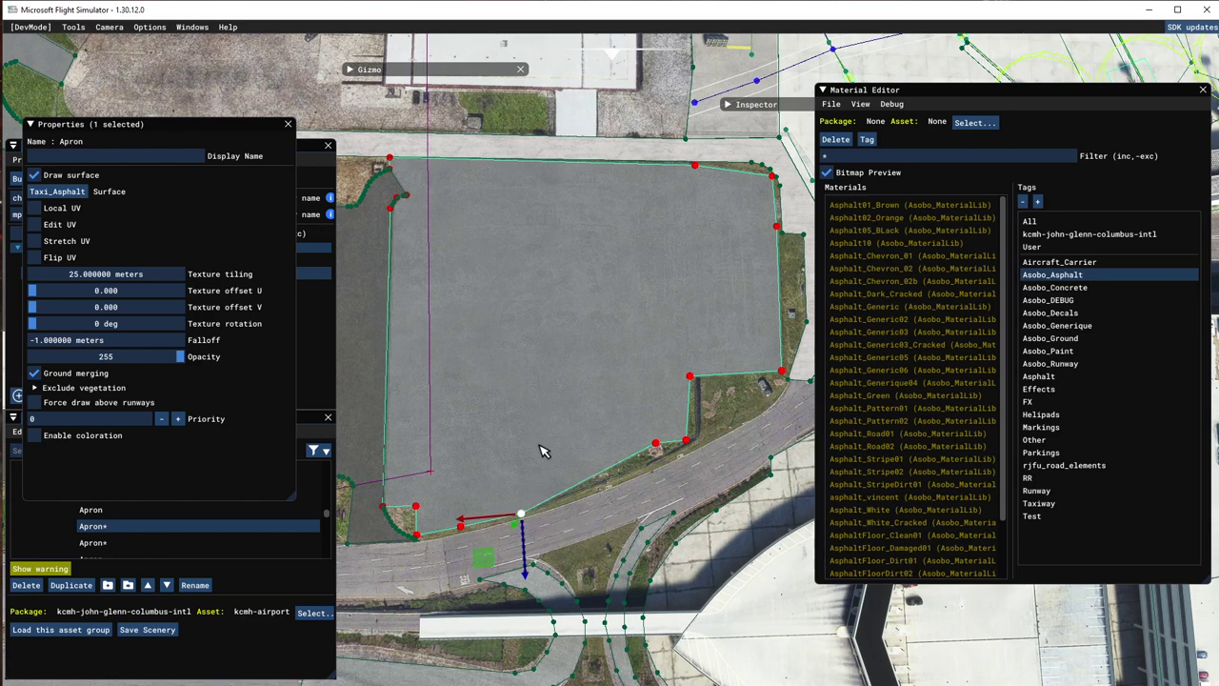
{"action": "left_click", "coordinate": [656, 446]}
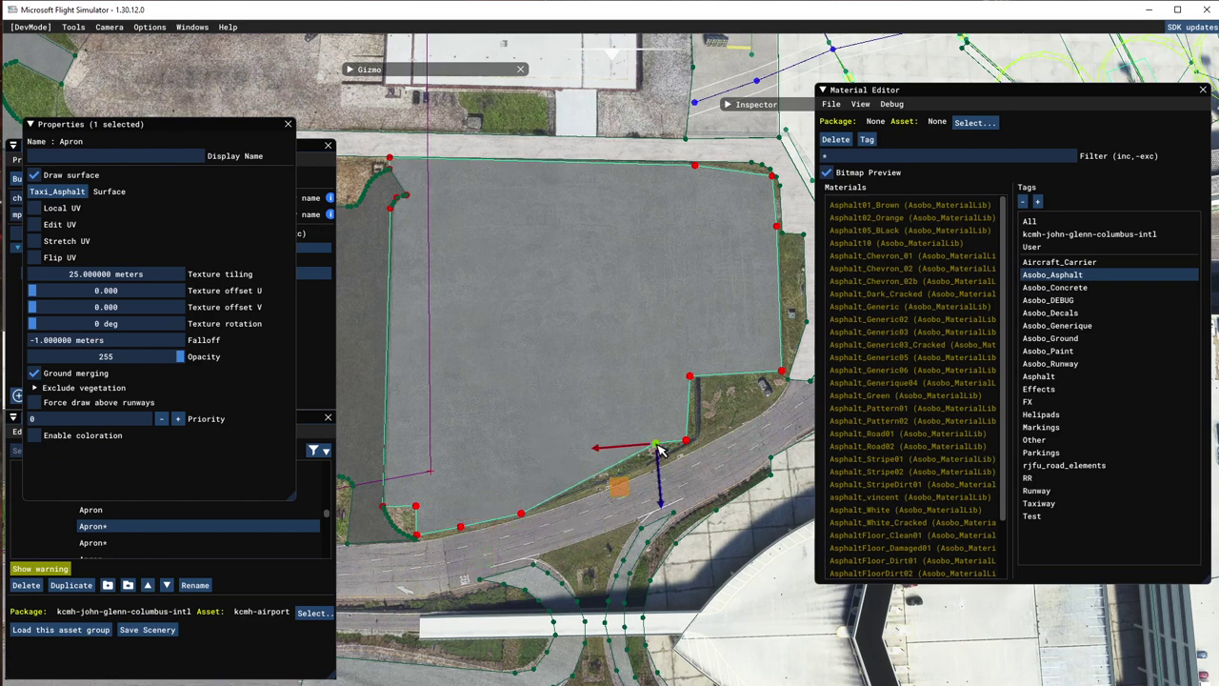
{"action": "left_click_drag", "start_coordinate": [621, 487], "coordinate": [481, 537]}
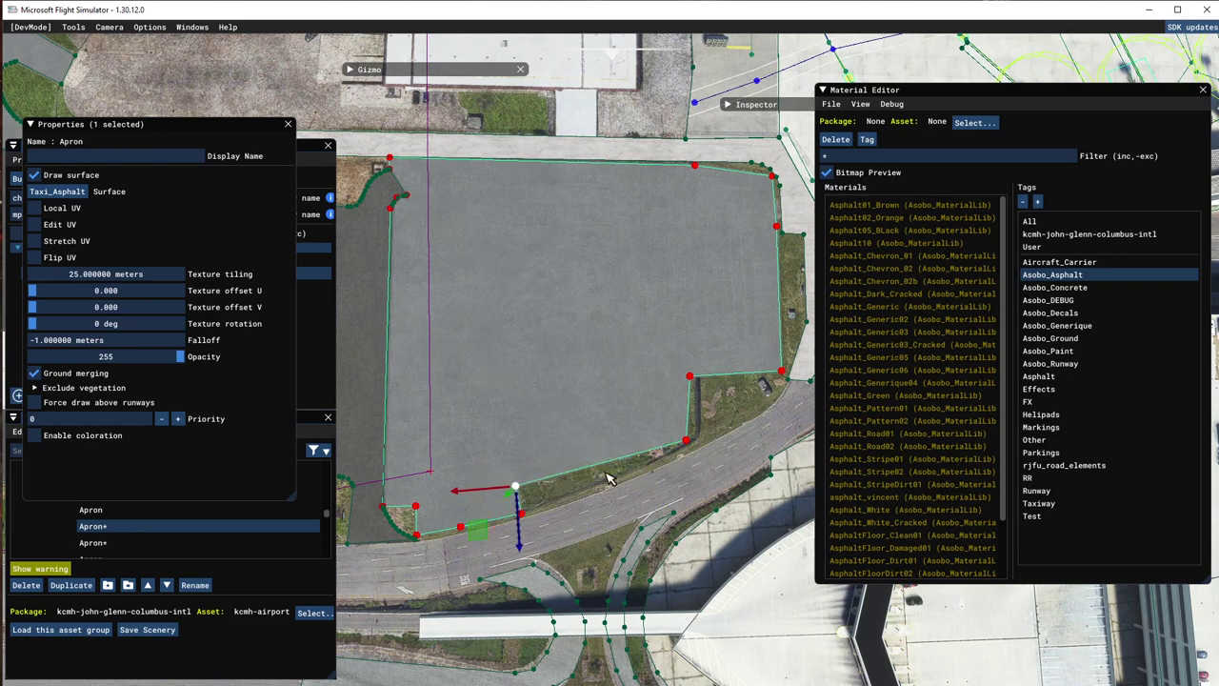
Add a point on the roadside edge and line it and its neighbouring point up with the road's curve
{"action": "right_click", "coordinate": [590, 467]}
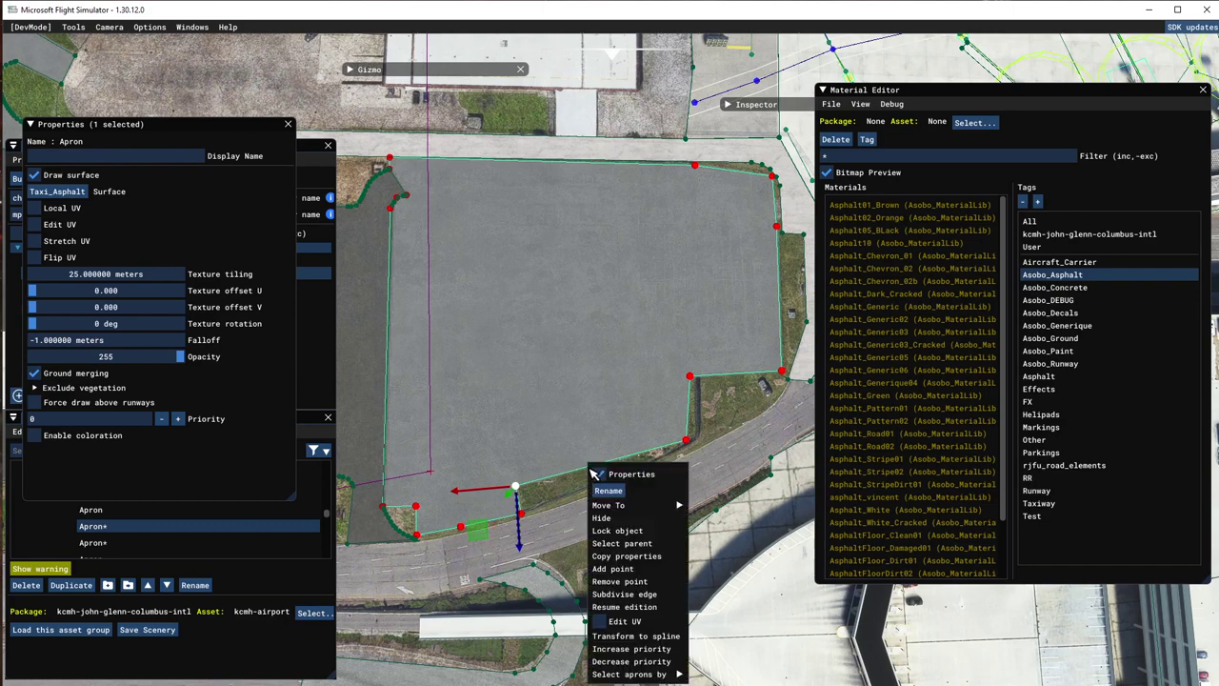
{"action": "left_click", "coordinate": [609, 568]}
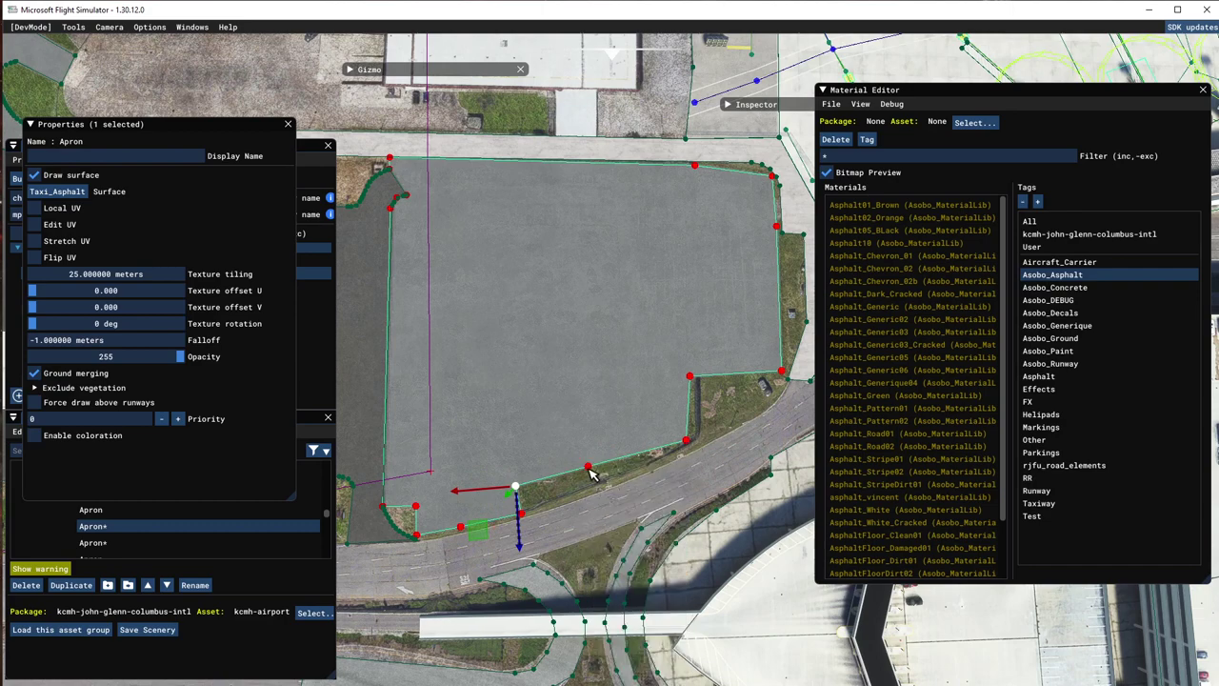
{"action": "left_click_drag", "start_coordinate": [590, 470], "coordinate": [611, 517]}
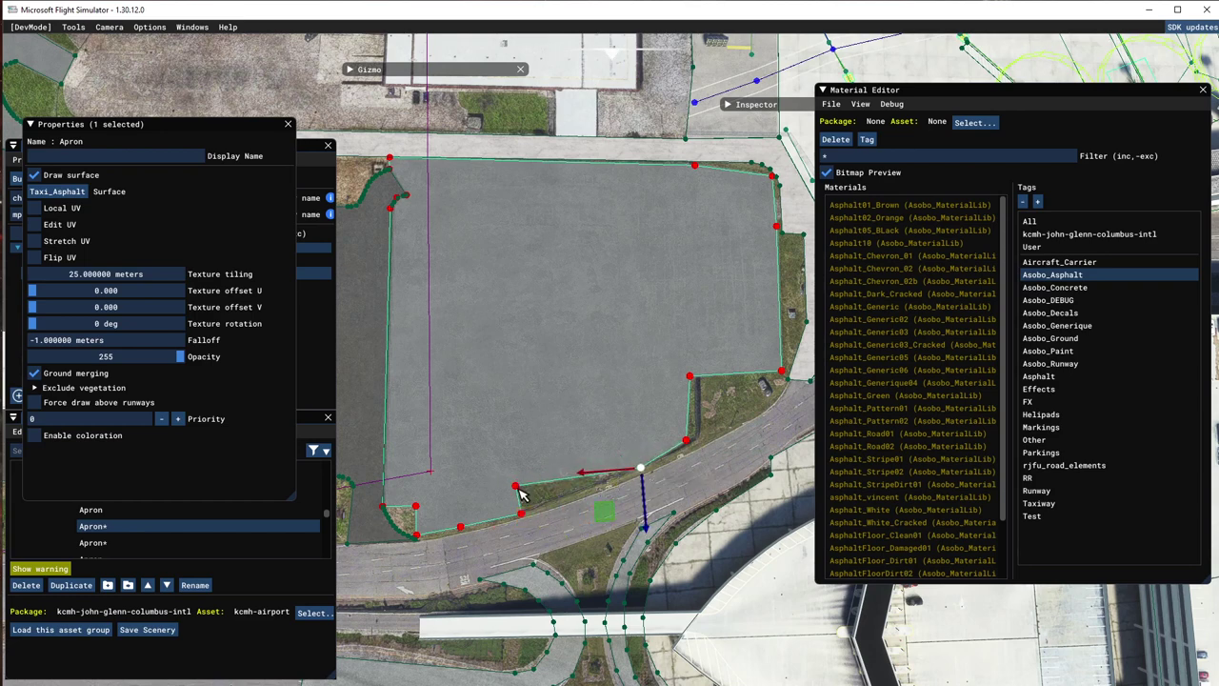
{"action": "left_click", "coordinate": [516, 486]}
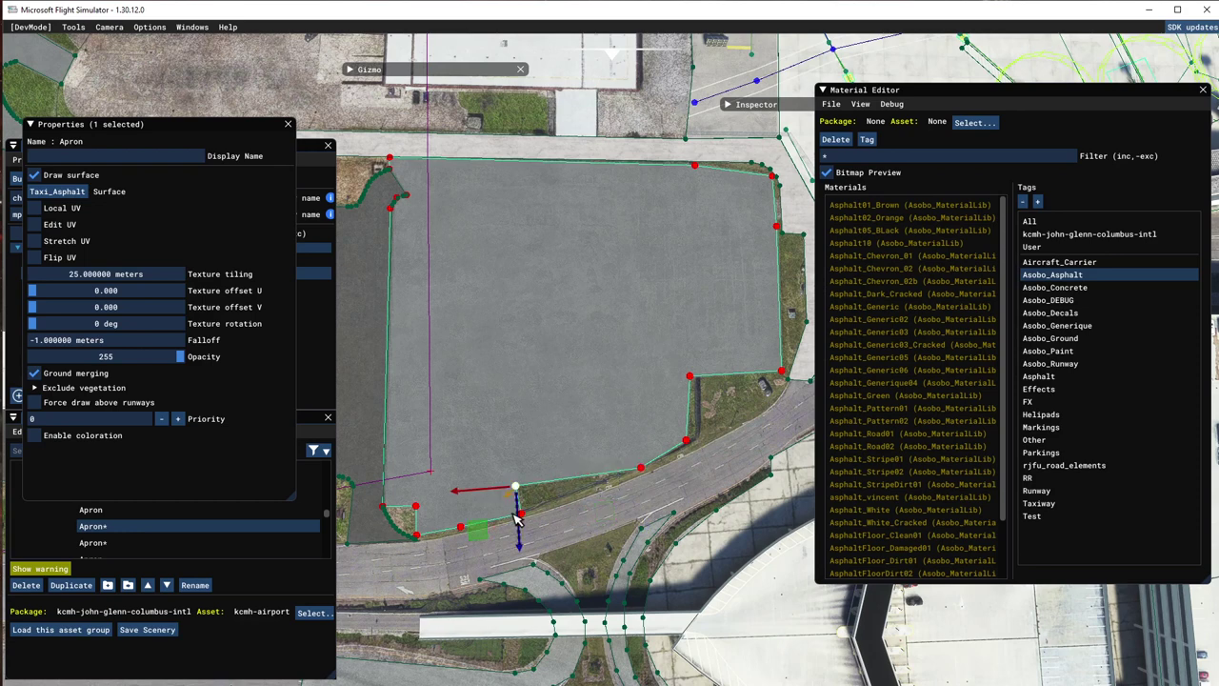
{"action": "left_click_drag", "start_coordinate": [483, 536], "coordinate": [537, 543]}
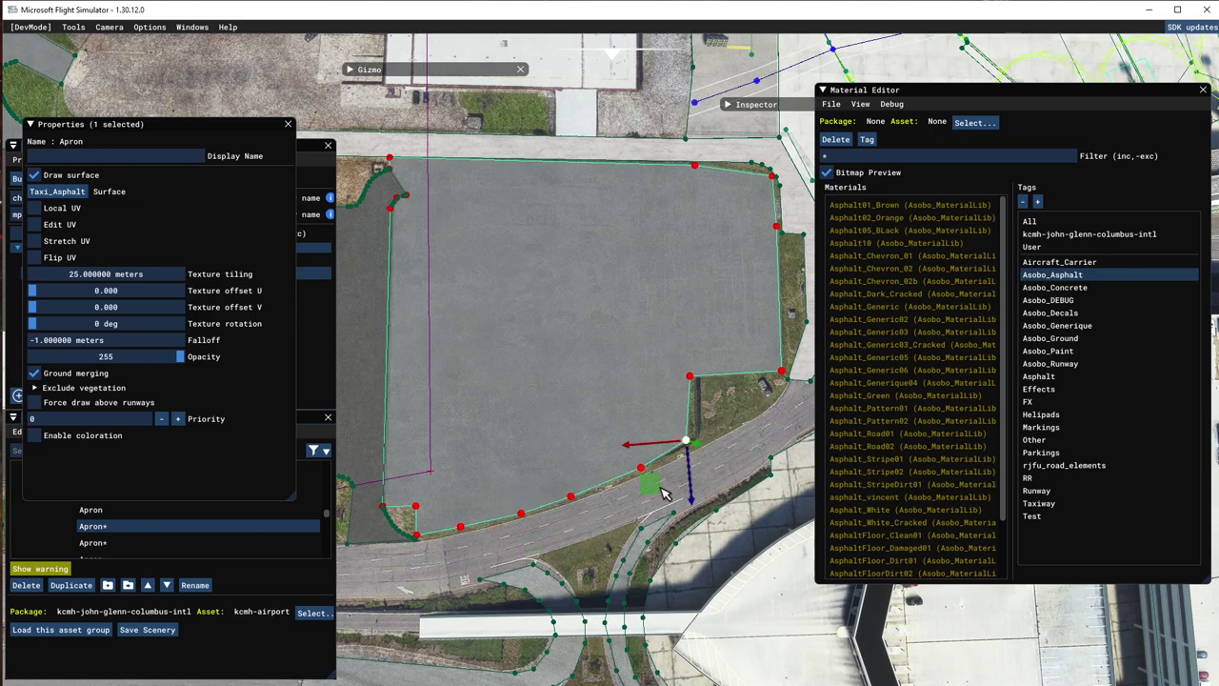
Move the remaining points around the notch by the road bend outward so the apron follows the curb to the lot's side edge
{"action": "left_click_drag", "start_coordinate": [649, 476], "coordinate": [675, 483]}
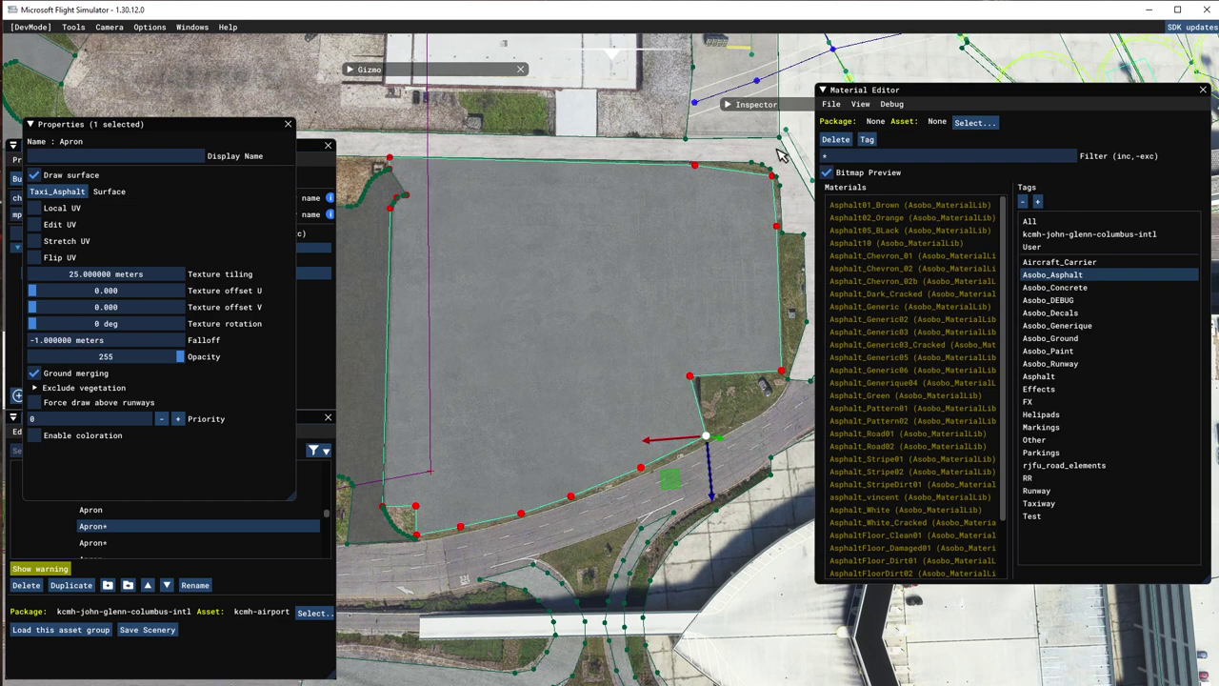
{"action": "left_click", "coordinate": [695, 167]}
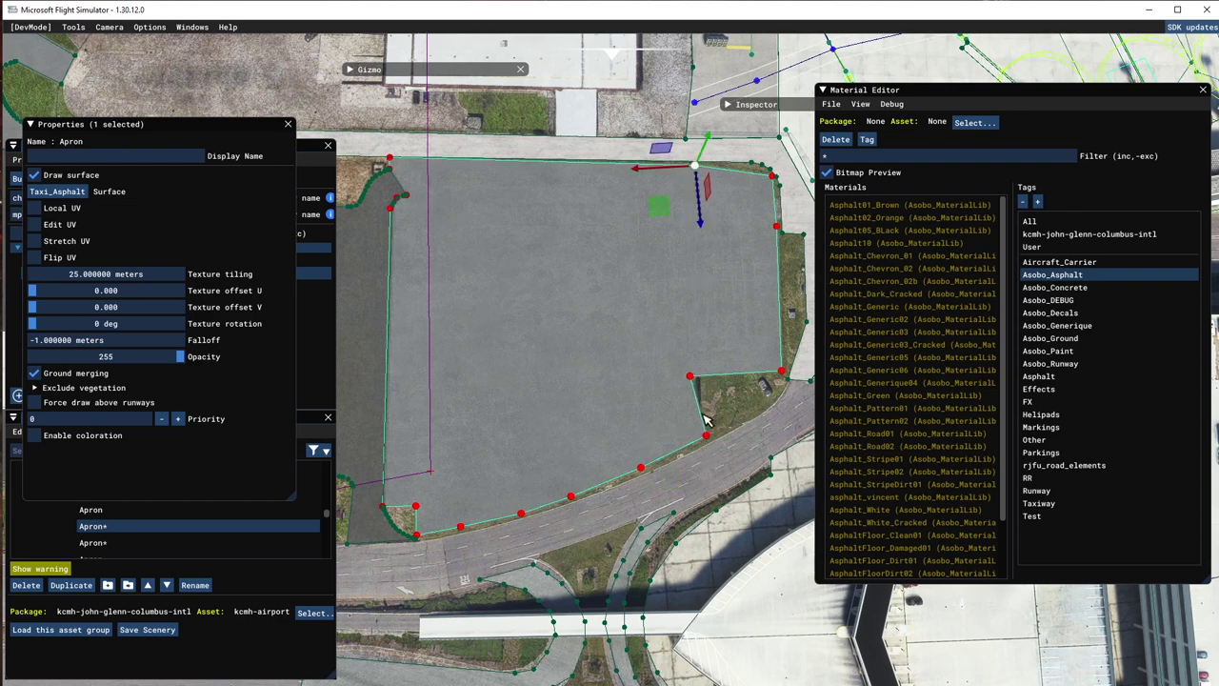
{"action": "left_click", "coordinate": [691, 377]}
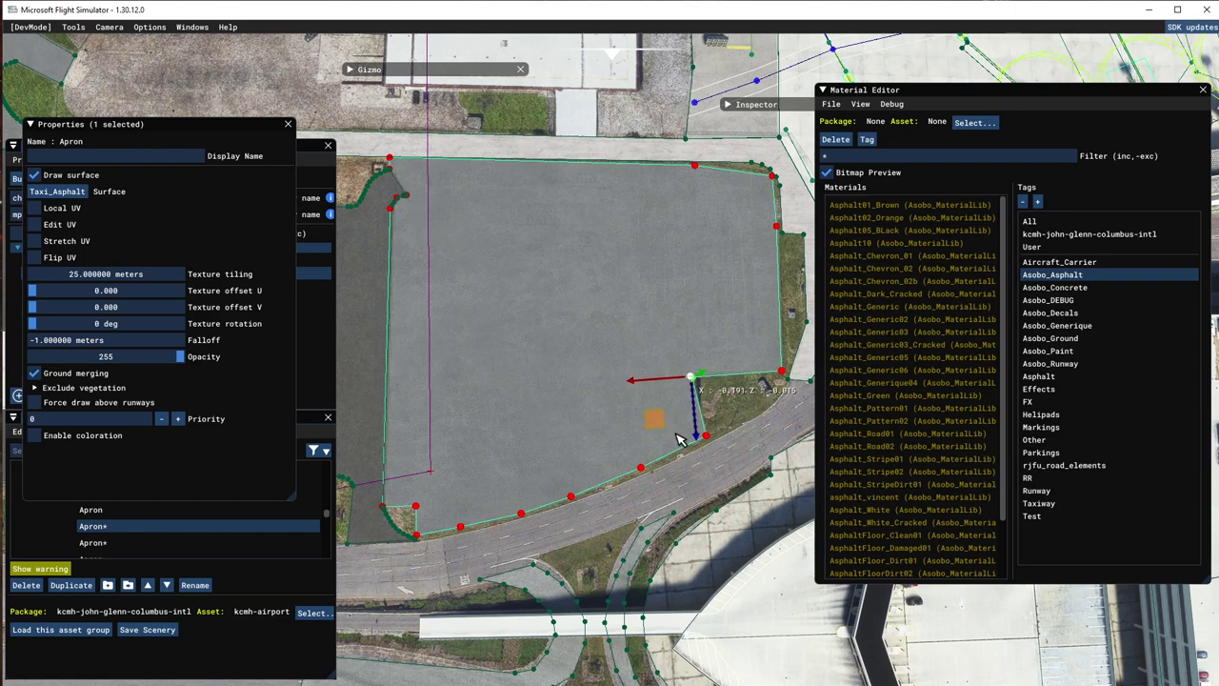
{"action": "left_click_drag", "start_coordinate": [682, 435], "coordinate": [714, 465]}
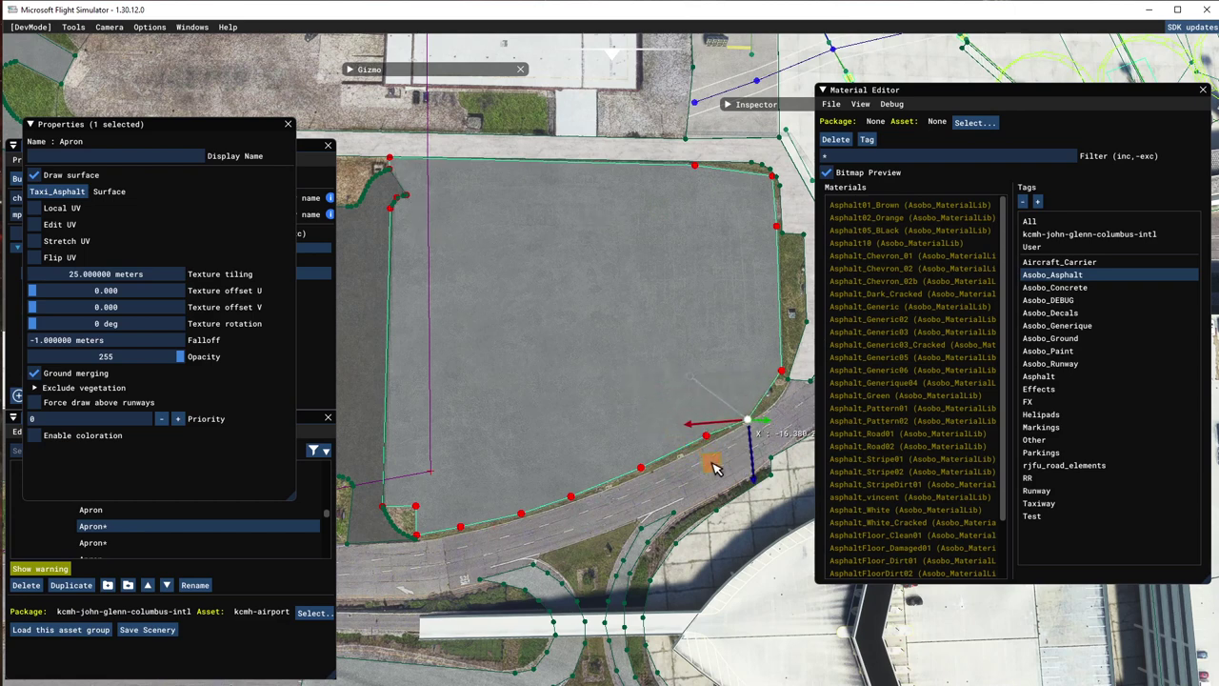
{"action": "left_click", "coordinate": [781, 371]}
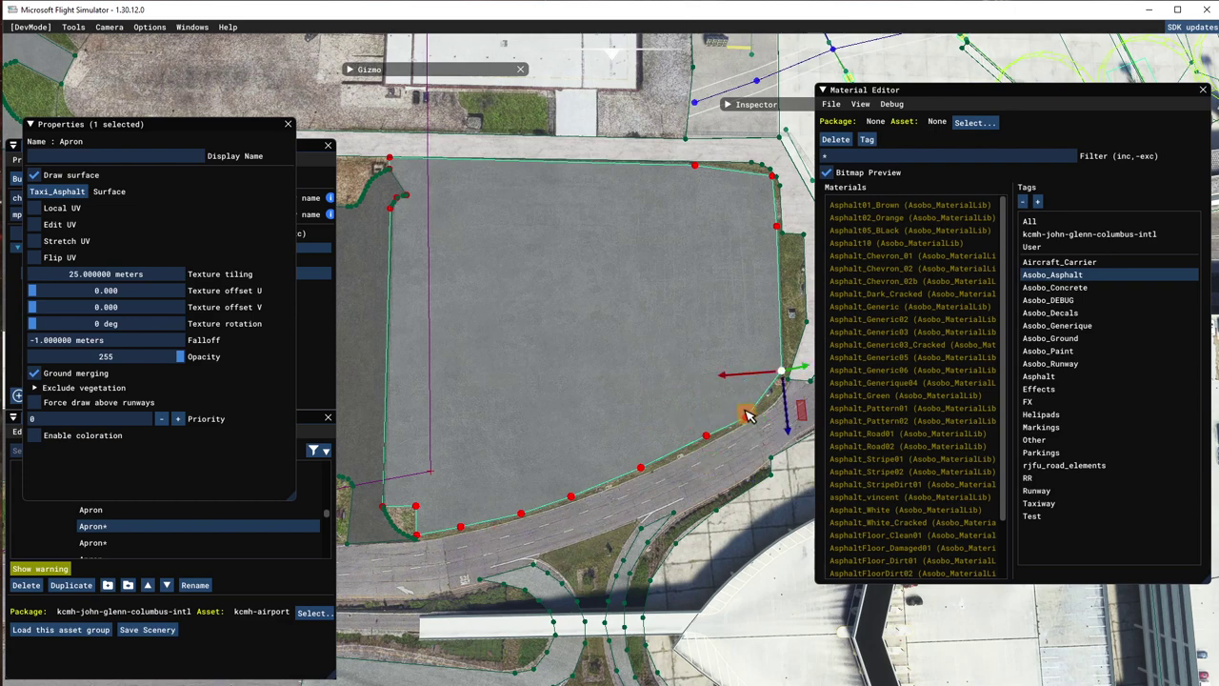
{"action": "left_click_drag", "start_coordinate": [743, 415], "coordinate": [748, 433]}
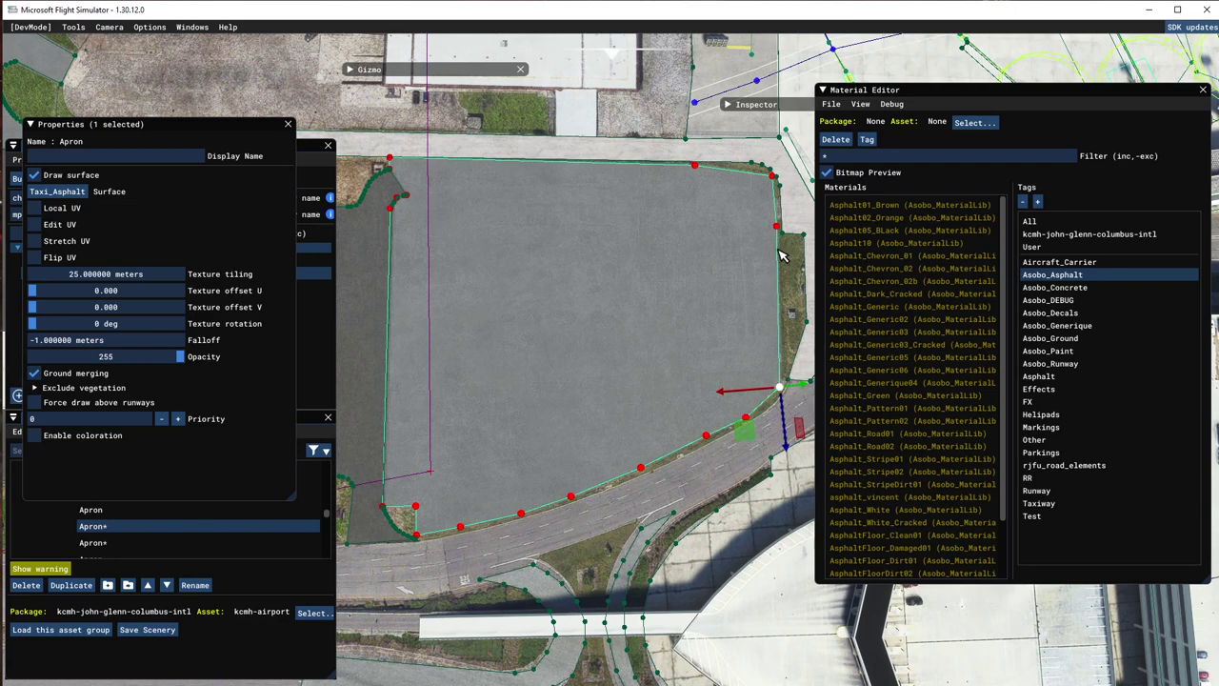
Pull the corner point in around the rounded grass corner opposite the curved road and straighten the adjoining edge with its neighbouring point
{"action": "left_click", "coordinate": [772, 177]}
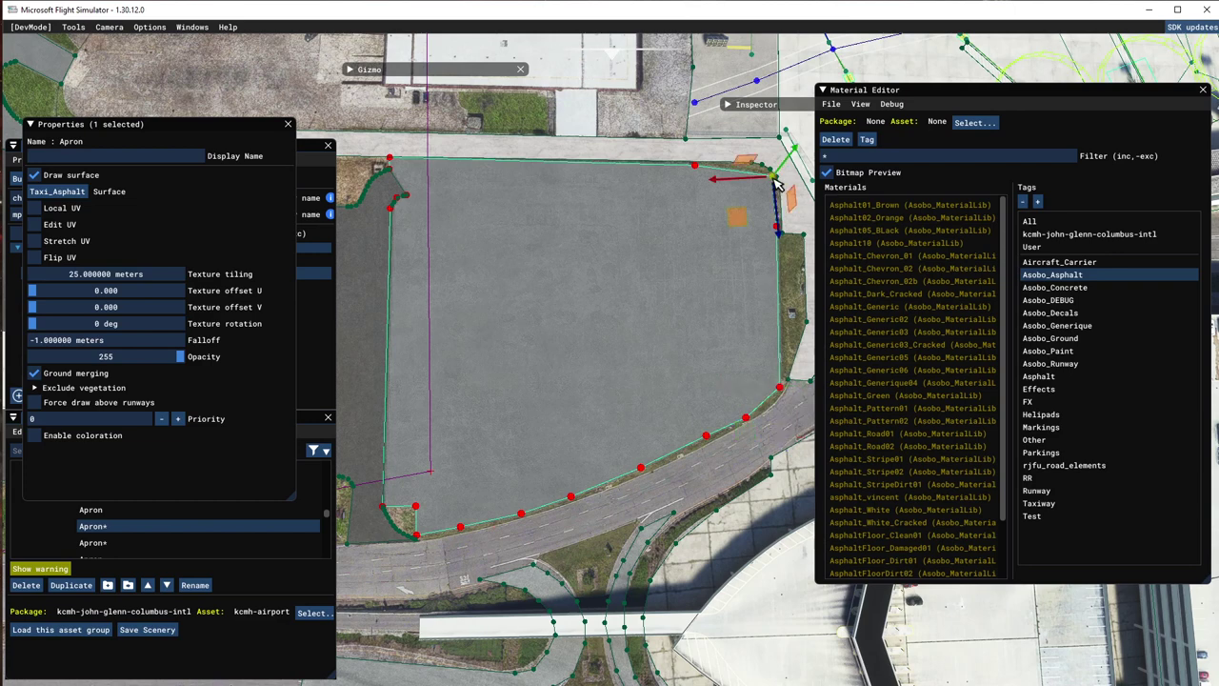
{"action": "left_click_drag", "start_coordinate": [731, 217], "coordinate": [712, 212]}
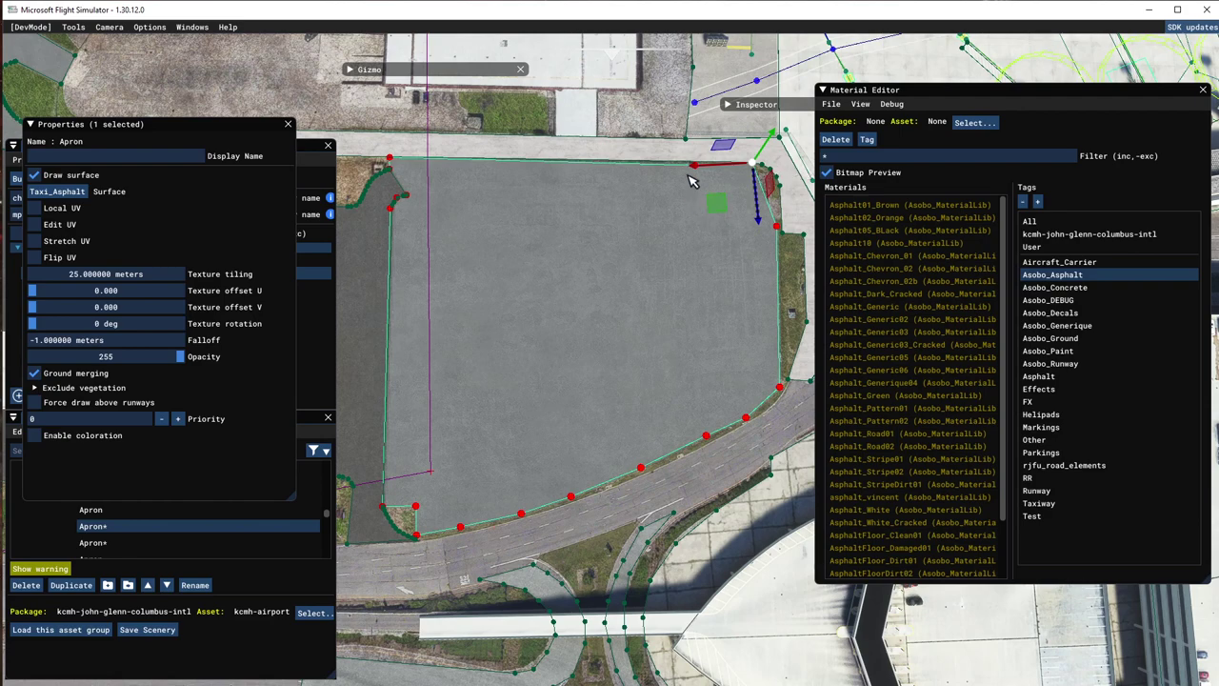
{"action": "left_click", "coordinate": [614, 171]}
{"action": "left_click", "coordinate": [660, 198]}
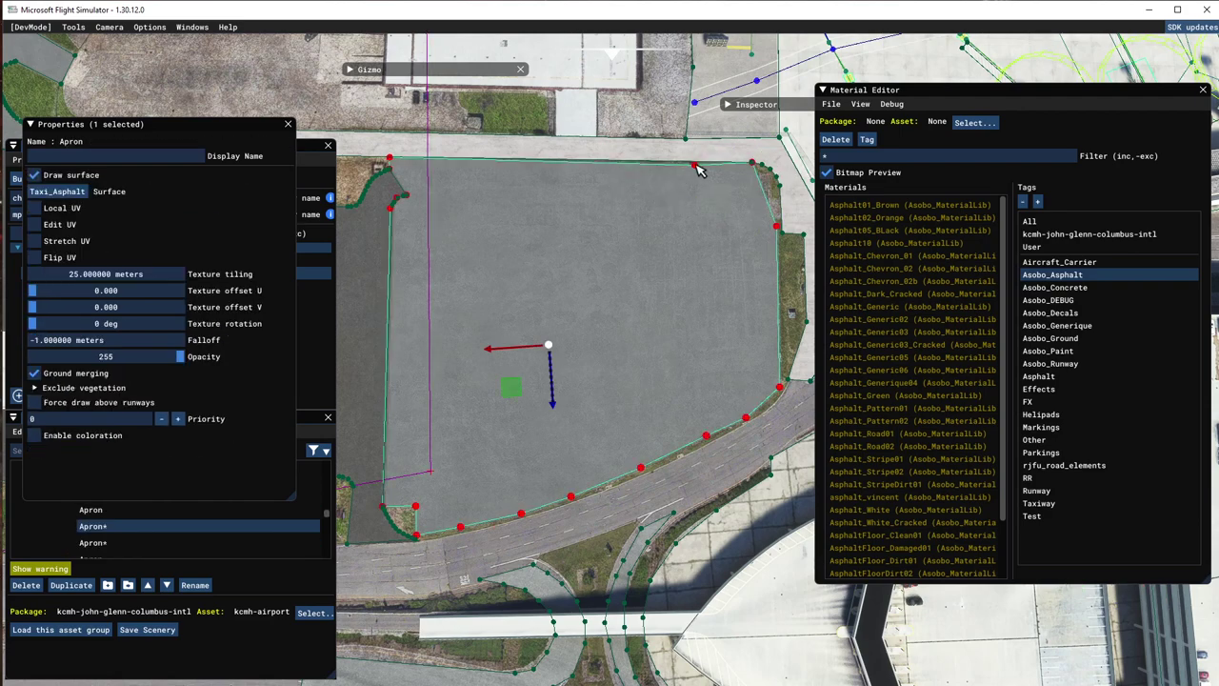
{"action": "left_click", "coordinate": [696, 167]}
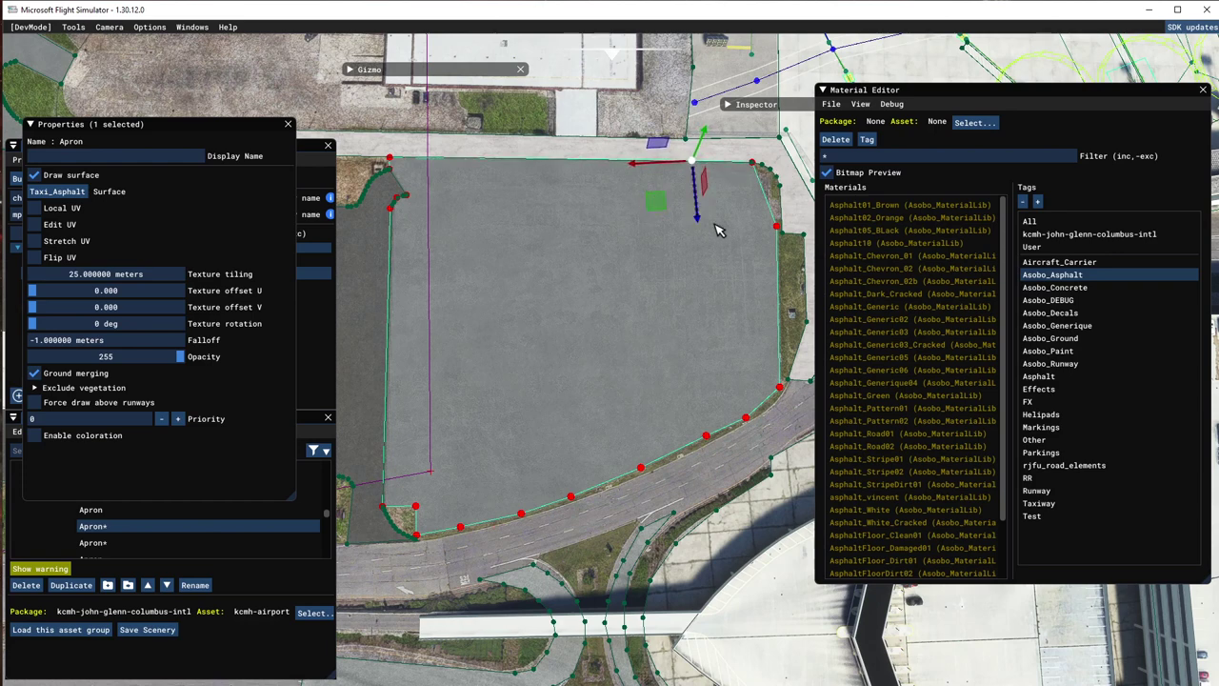
Add a point at the apron corner opposite the curved road, then move it and its side-edge neighbour outward to cover the rounded grass corner
{"action": "right_click", "coordinate": [771, 207]}
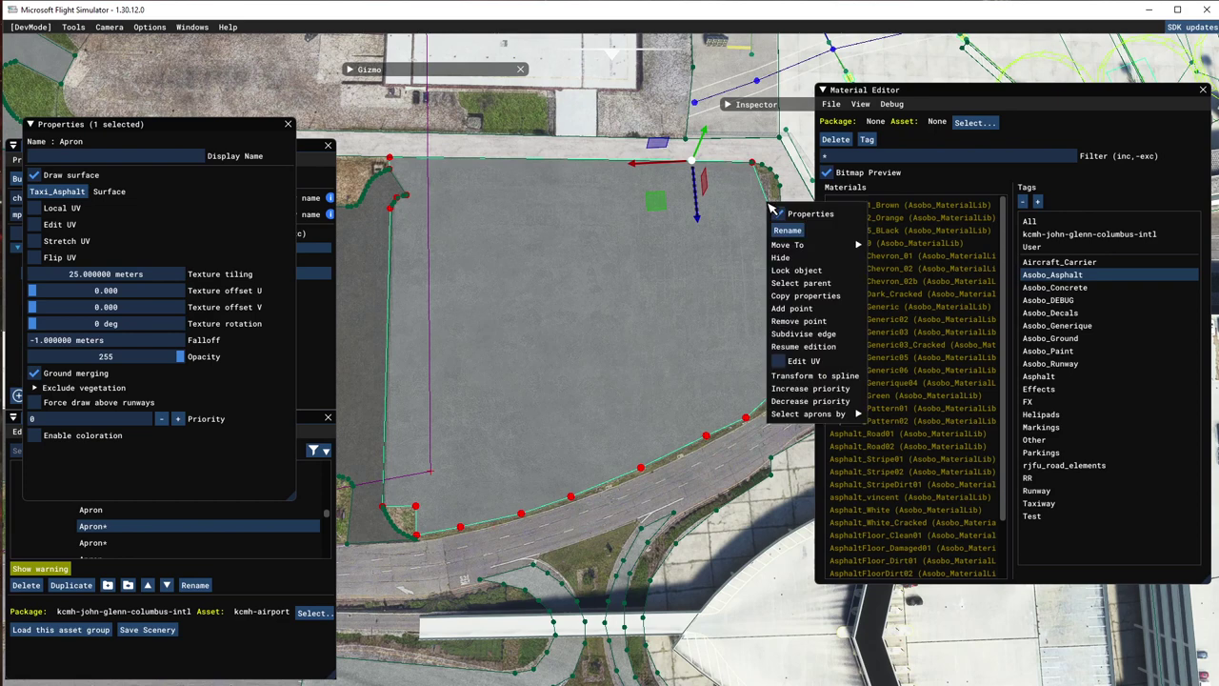
{"action": "left_click", "coordinate": [791, 308]}
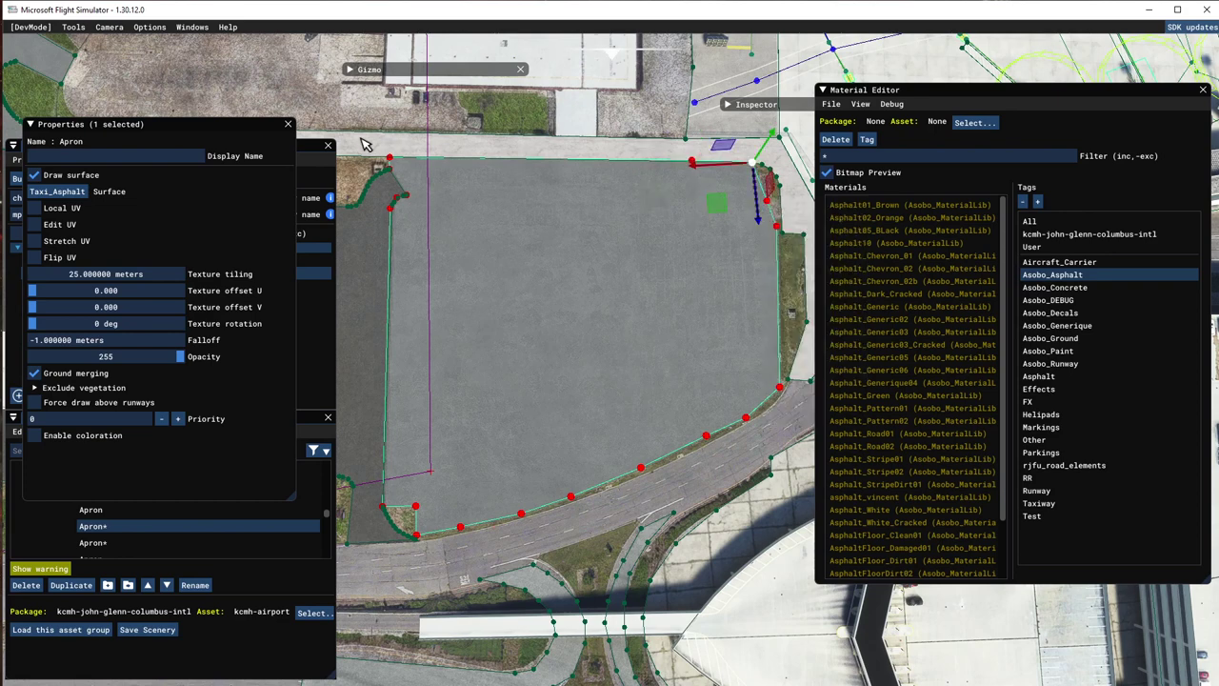
{"action": "left_click", "coordinate": [392, 159]}
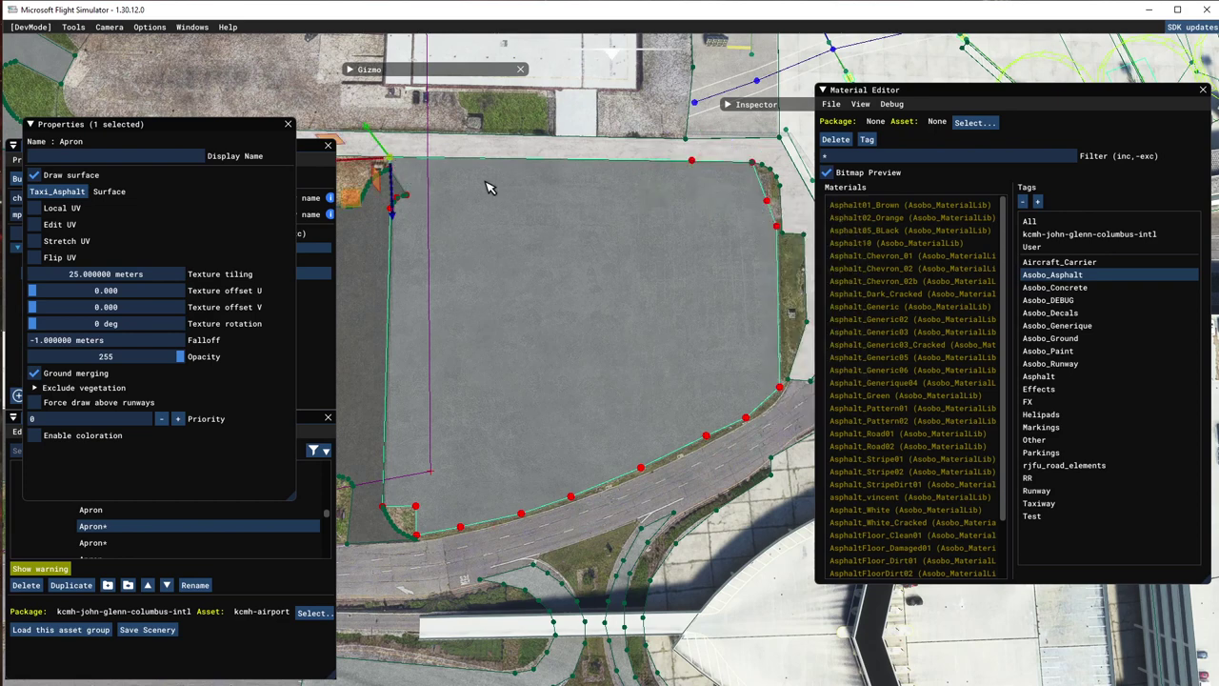
{"action": "left_click", "coordinate": [770, 203]}
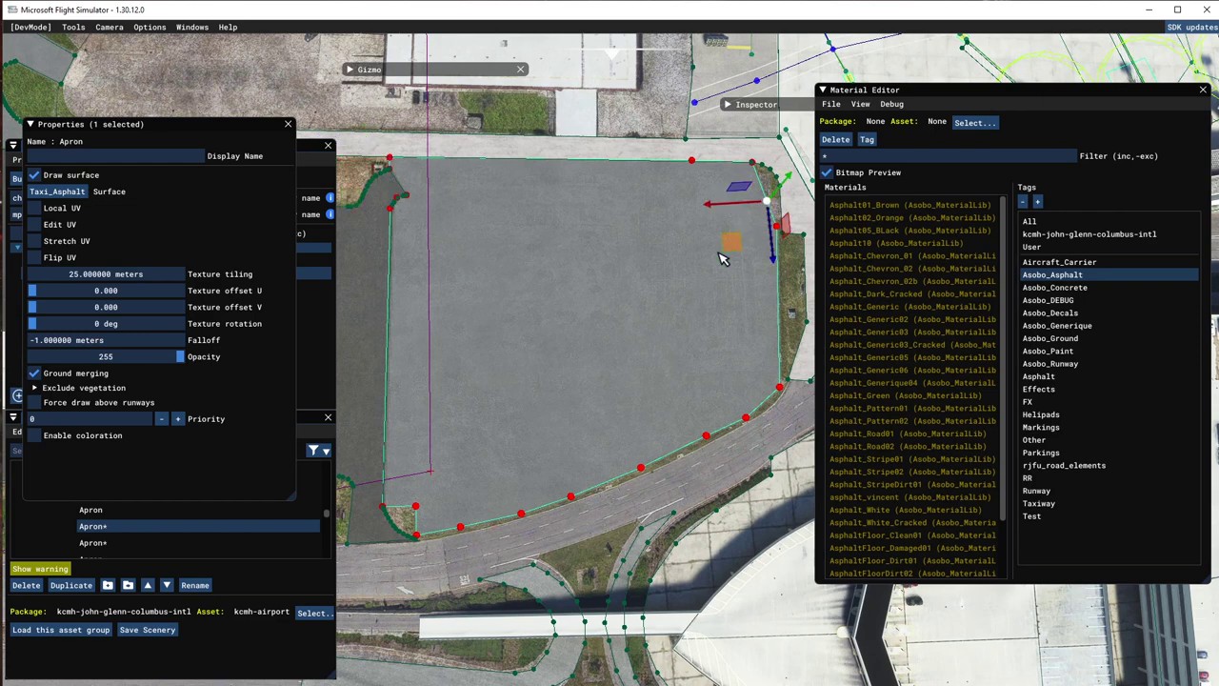
{"action": "left_click_drag", "start_coordinate": [741, 218], "coordinate": [739, 207]}
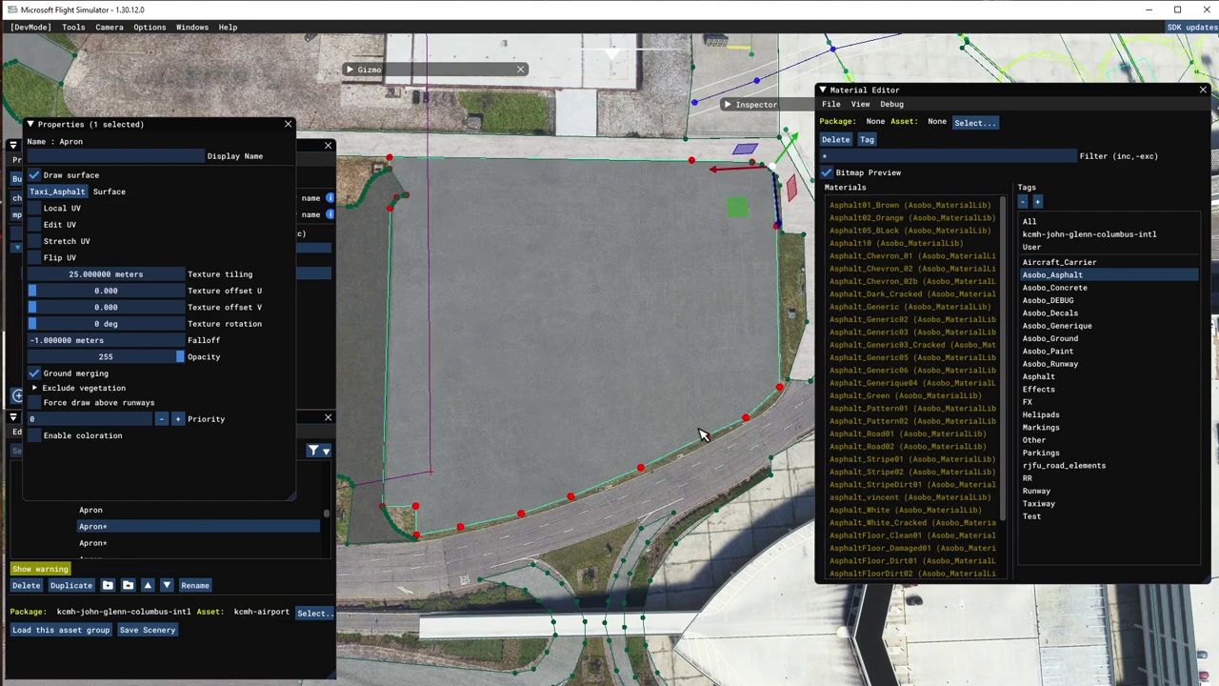
{"action": "left_click", "coordinate": [706, 437]}
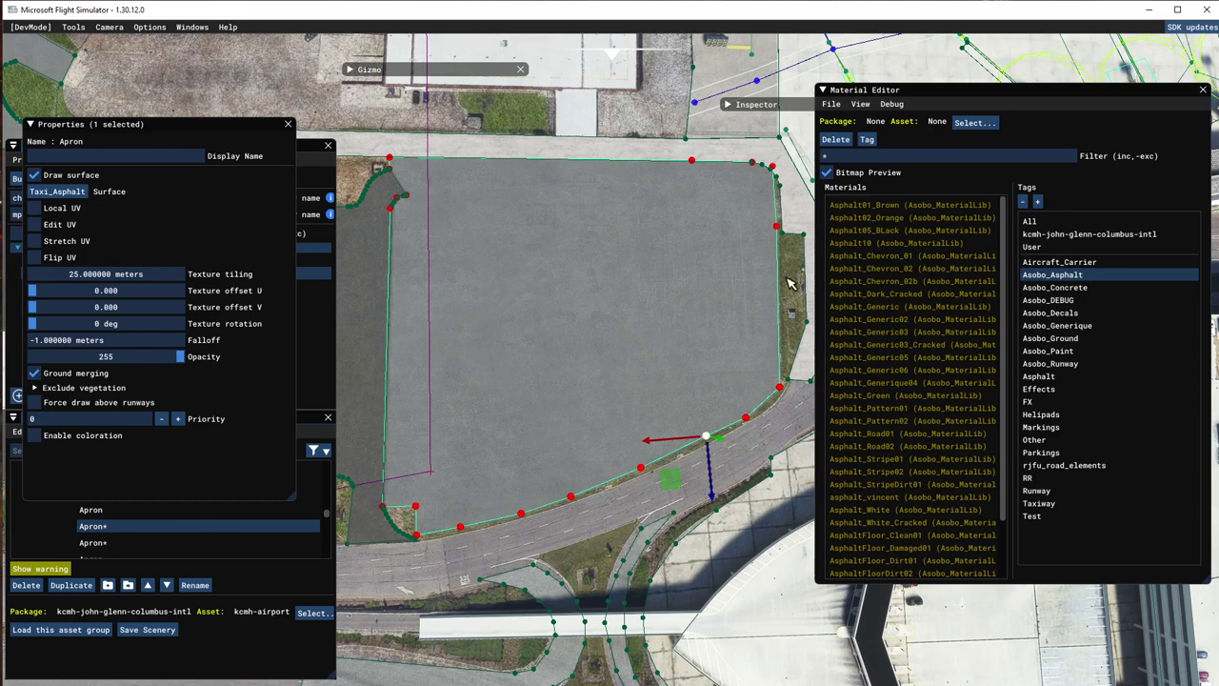
{"action": "left_click", "coordinate": [779, 228]}
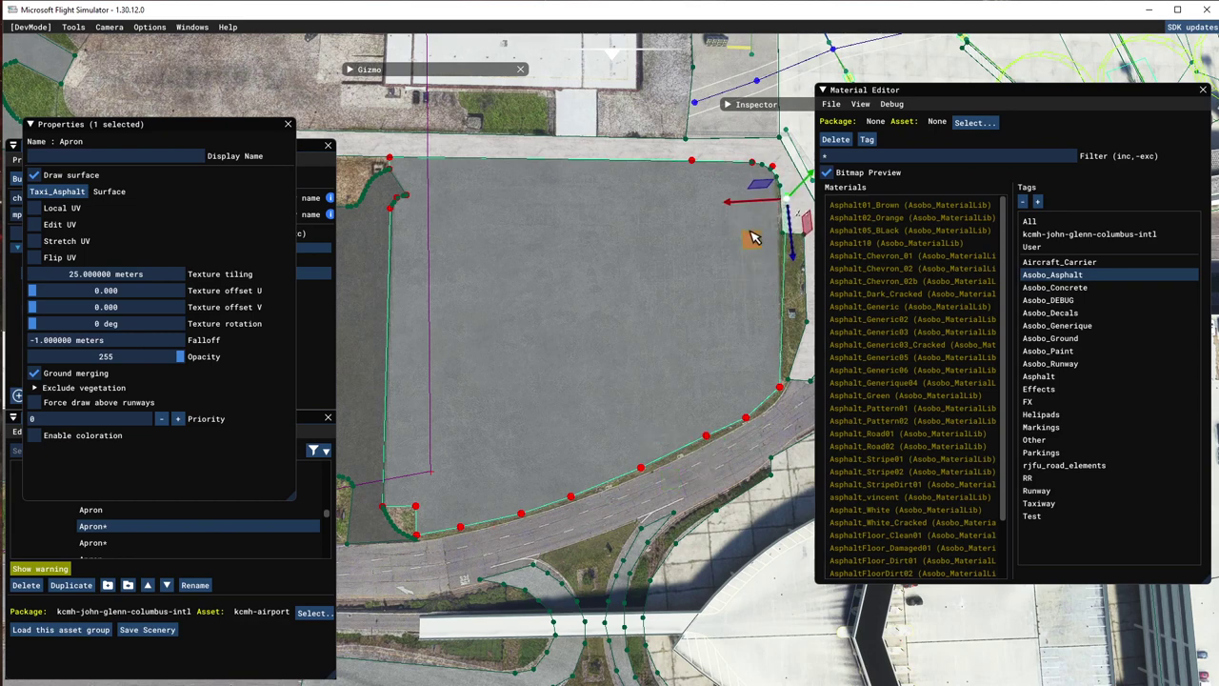
{"action": "left_click_drag", "start_coordinate": [752, 237], "coordinate": [747, 229]}
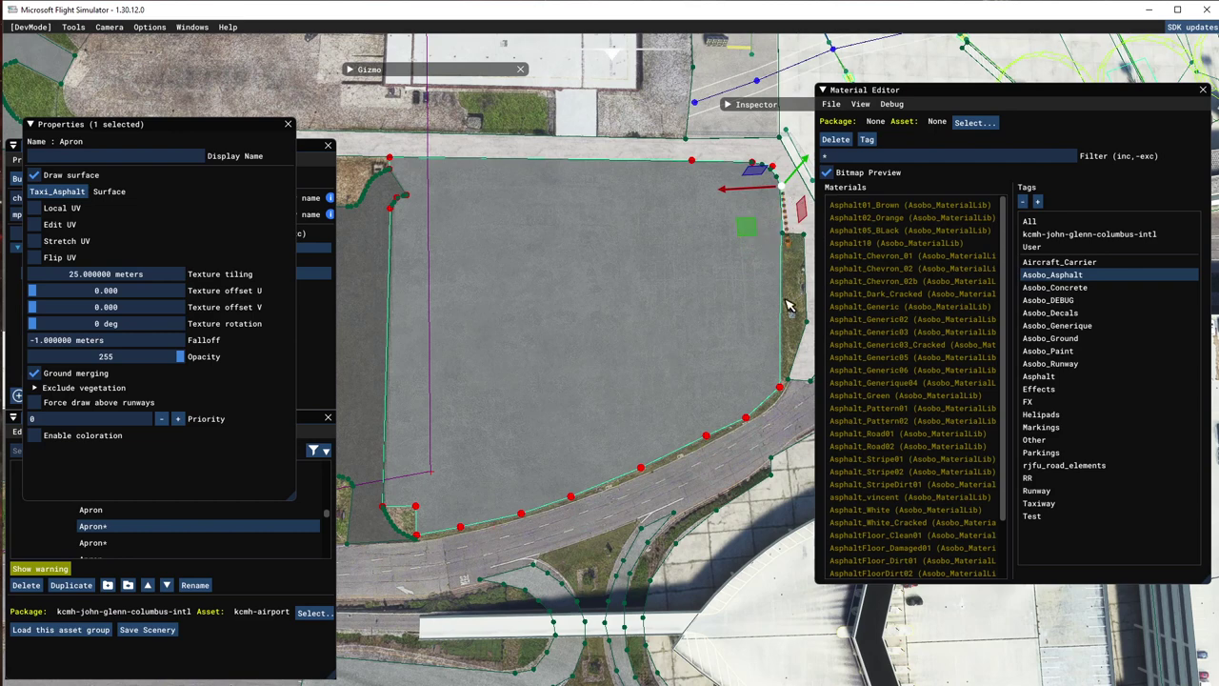
Pull the roadside corner point in along the curb and place an added side-edge point beyond it to round the corner beside the road
{"action": "left_click", "coordinate": [780, 390]}
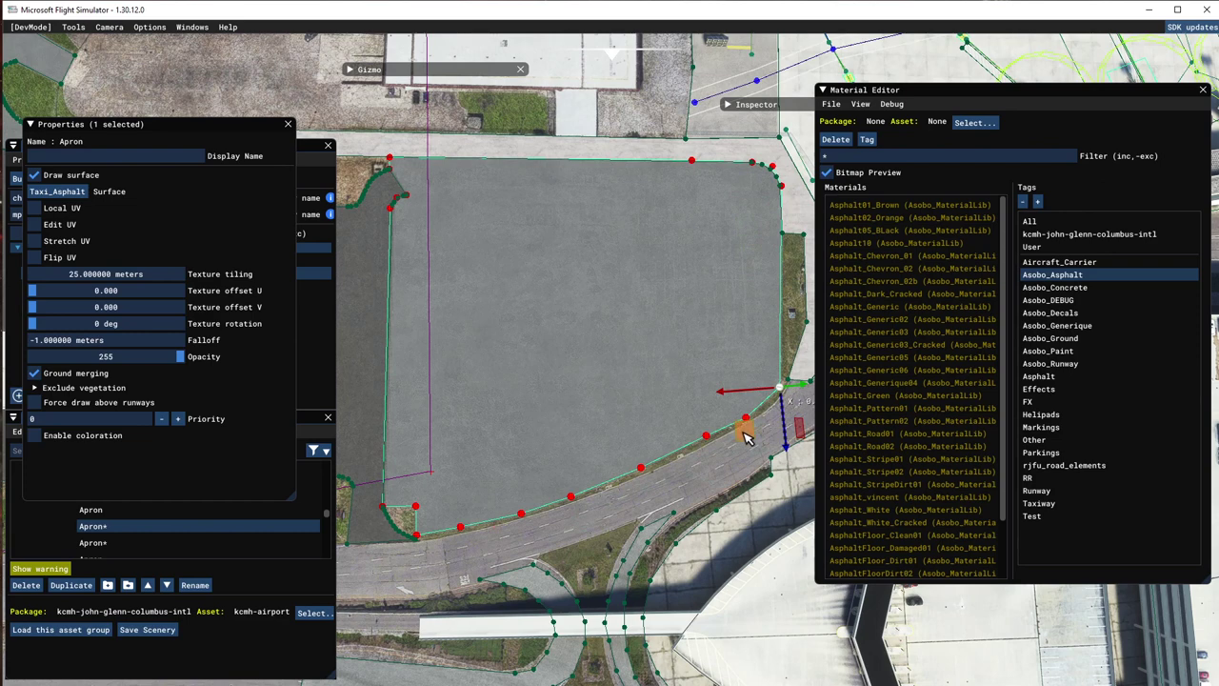
{"action": "left_click_drag", "start_coordinate": [745, 436], "coordinate": [740, 448]}
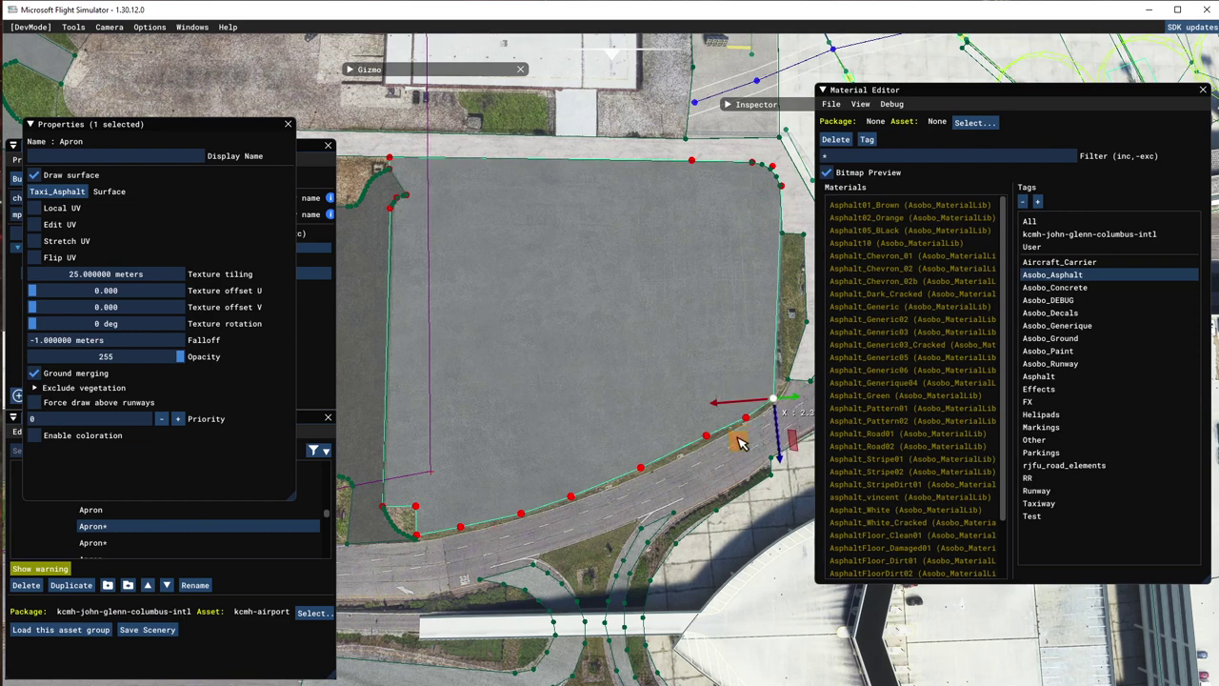
{"action": "right_click", "coordinate": [780, 318]}
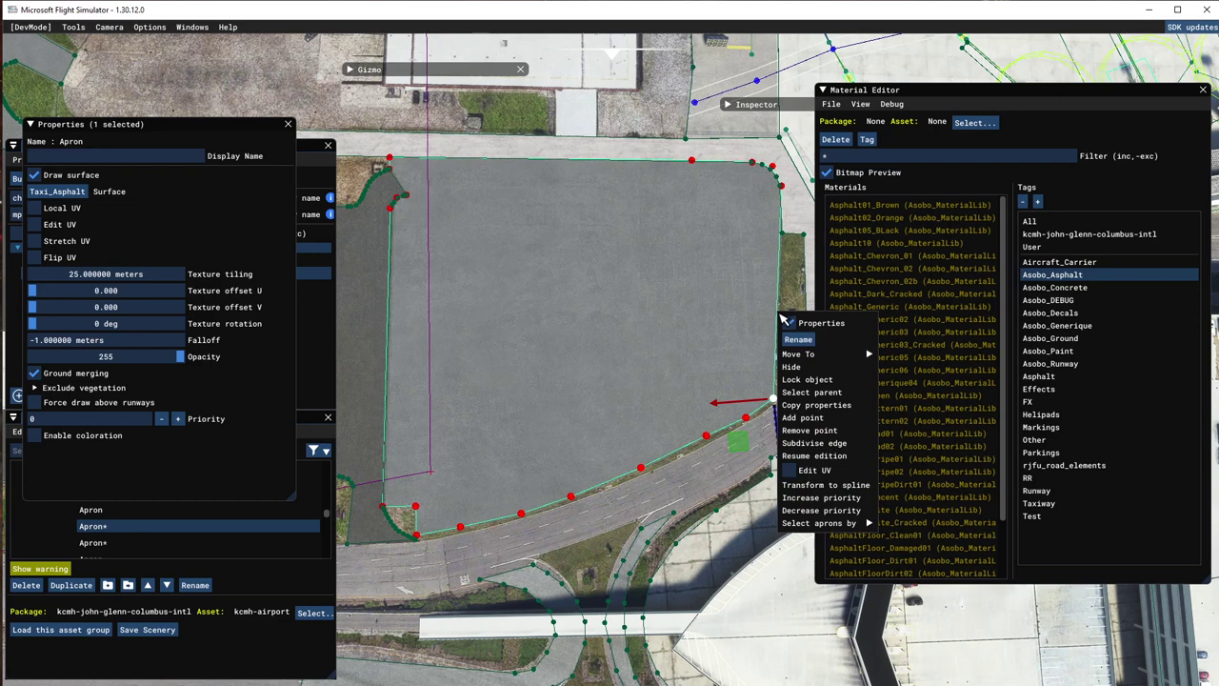
{"action": "left_click", "coordinate": [798, 421]}
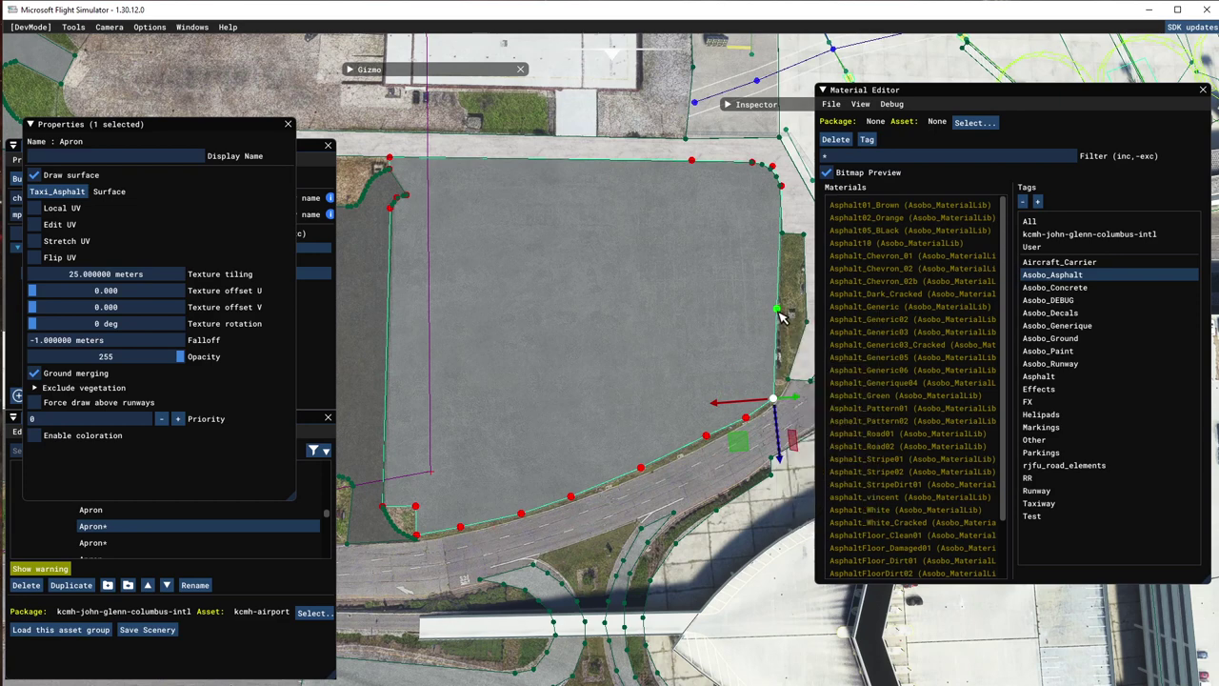
{"action": "left_click", "coordinate": [776, 311]}
{"action": "left_click_drag", "start_coordinate": [747, 367], "coordinate": [753, 431]}
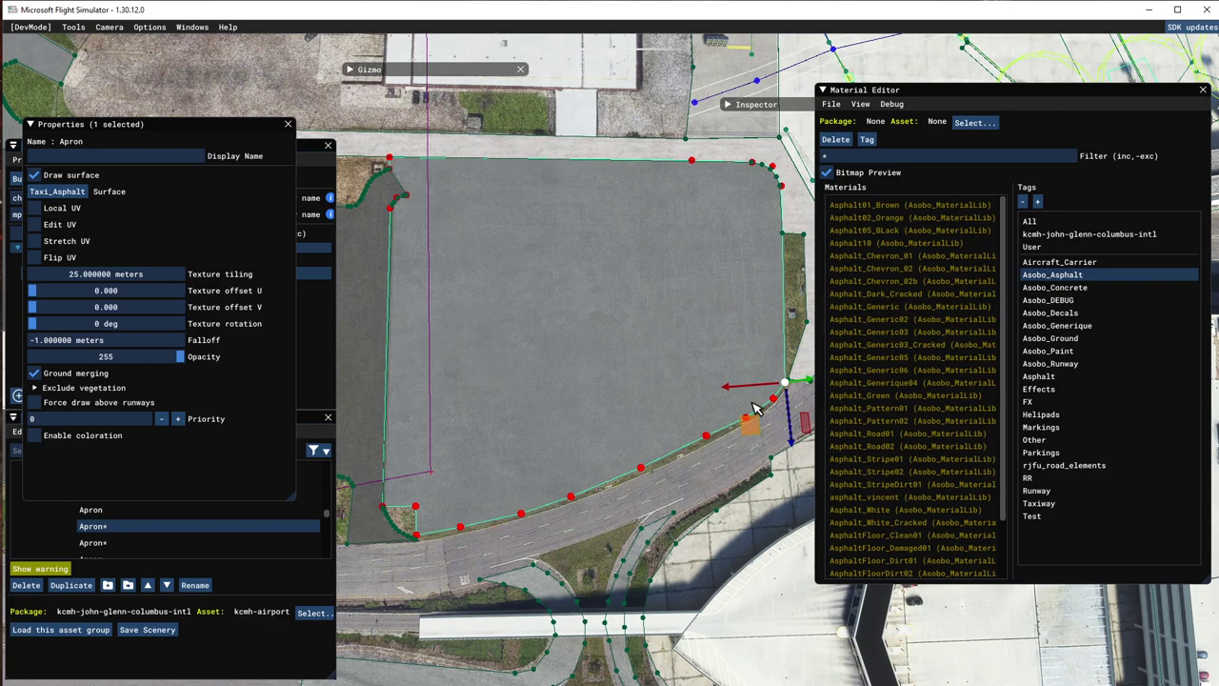
Deselect the reshaped parking lot apron and save the scenery
{"action": "left_click", "coordinate": [550, 300]}
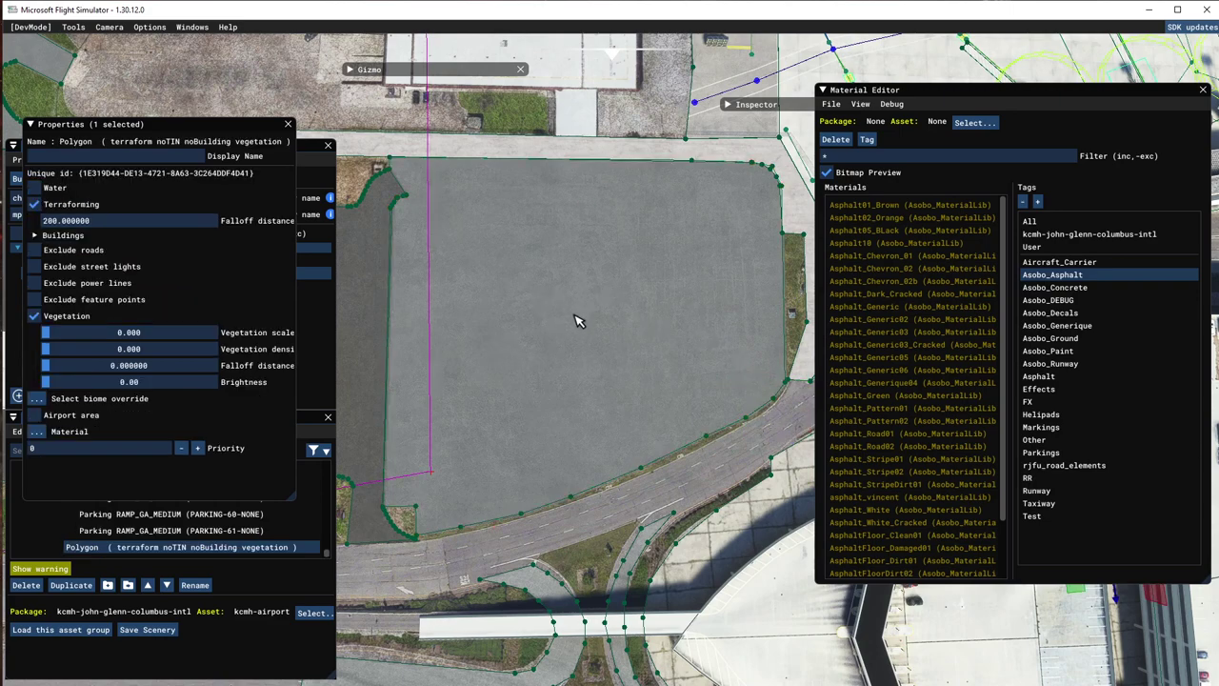
{"action": "left_click", "coordinate": [575, 321]}
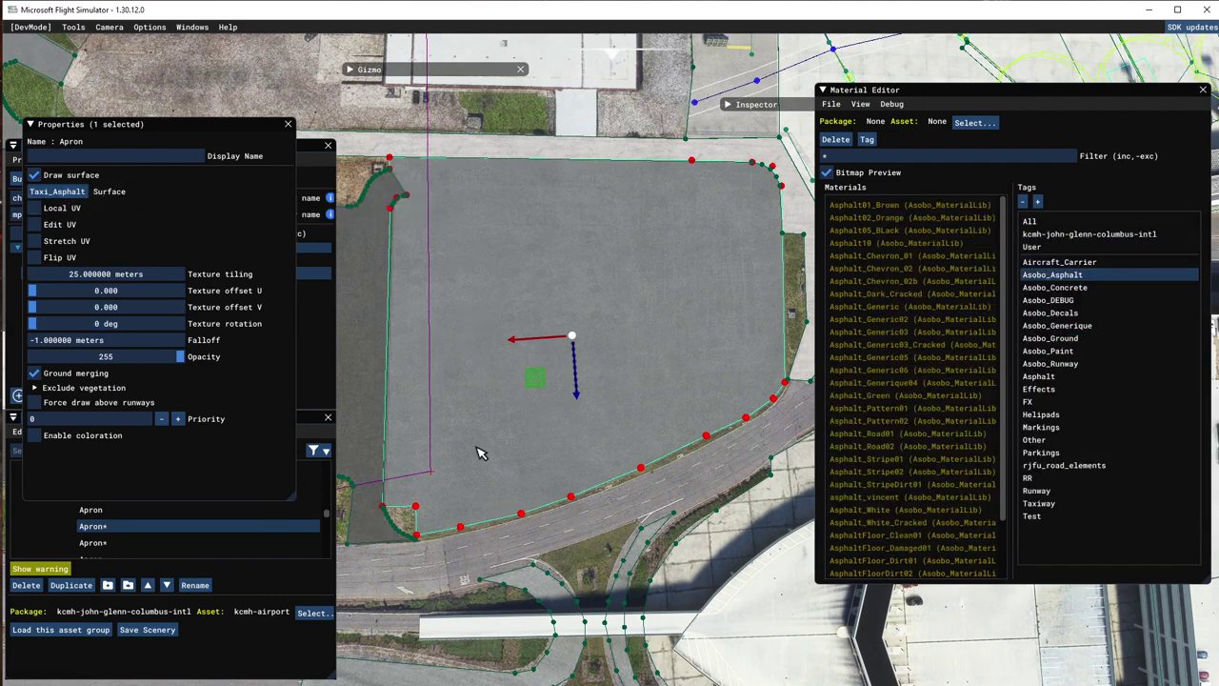
{"action": "left_click", "coordinate": [465, 126]}
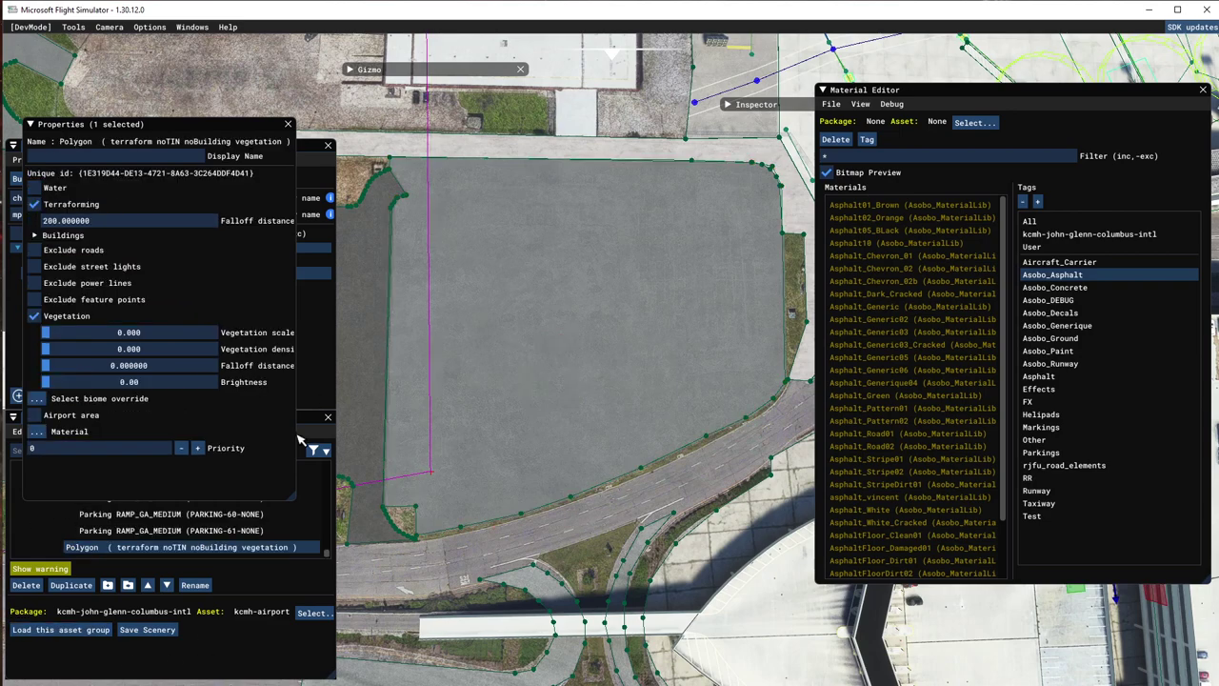
{"action": "left_click", "coordinate": [147, 631]}
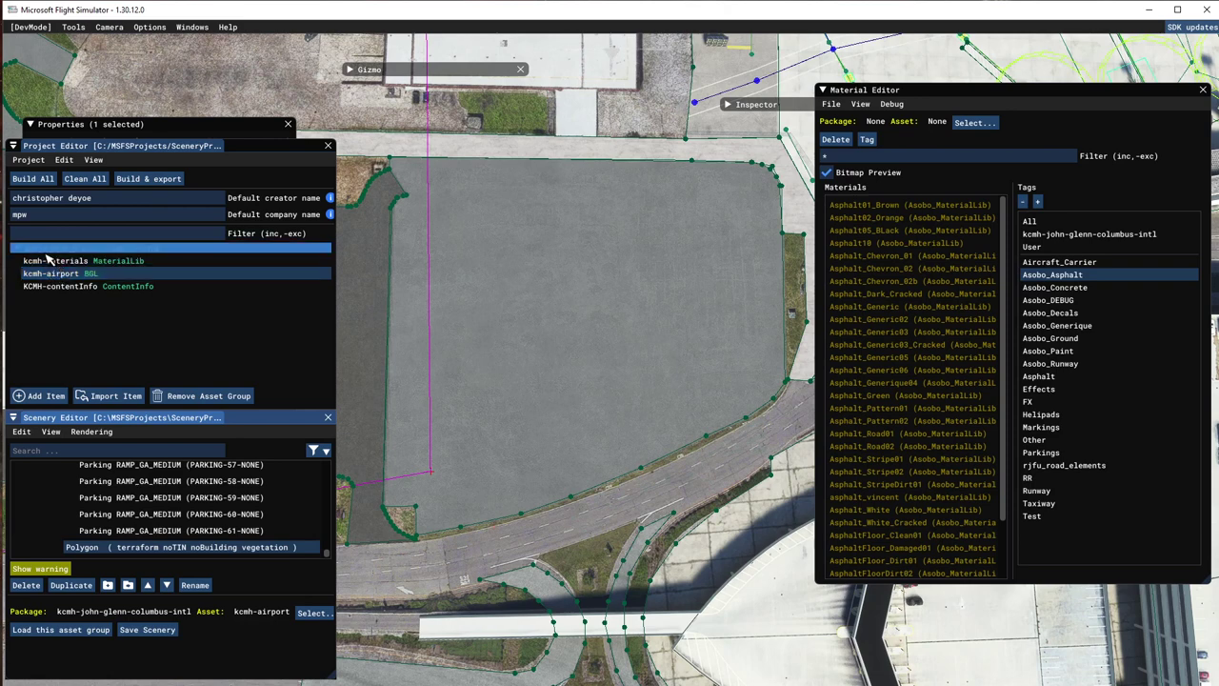
Open the Console, clear its logged messages and close it
{"action": "left_click", "coordinate": [132, 252]}
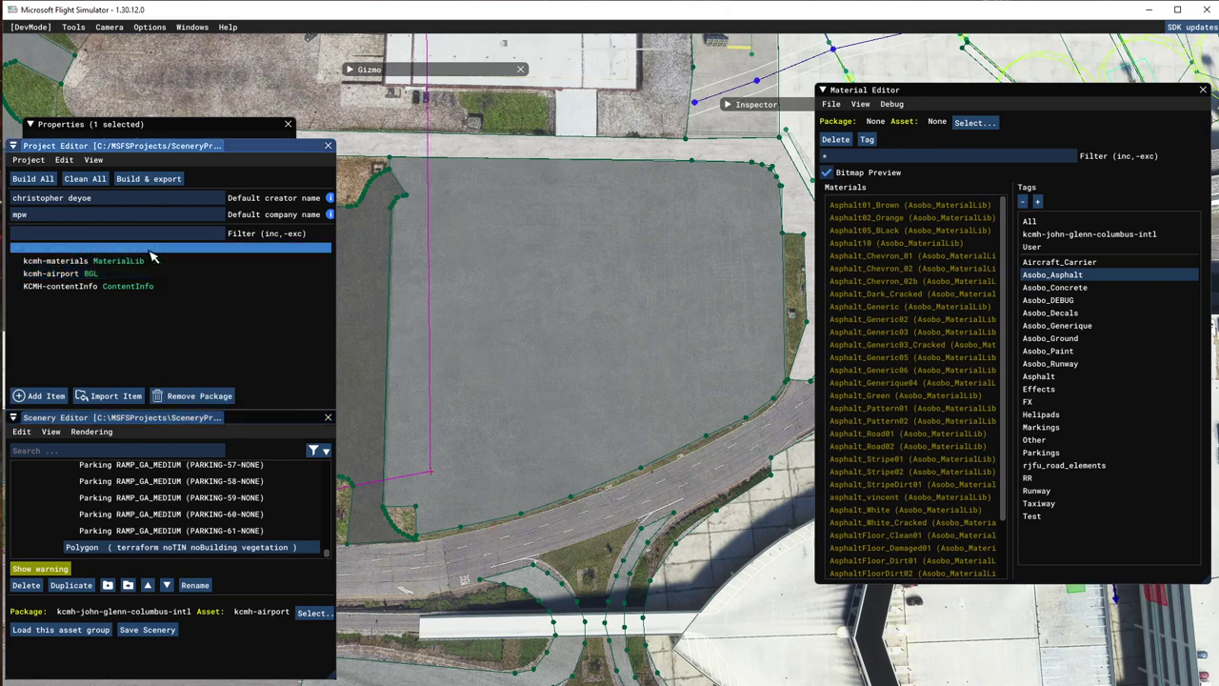
{"action": "left_click", "coordinate": [192, 27]}
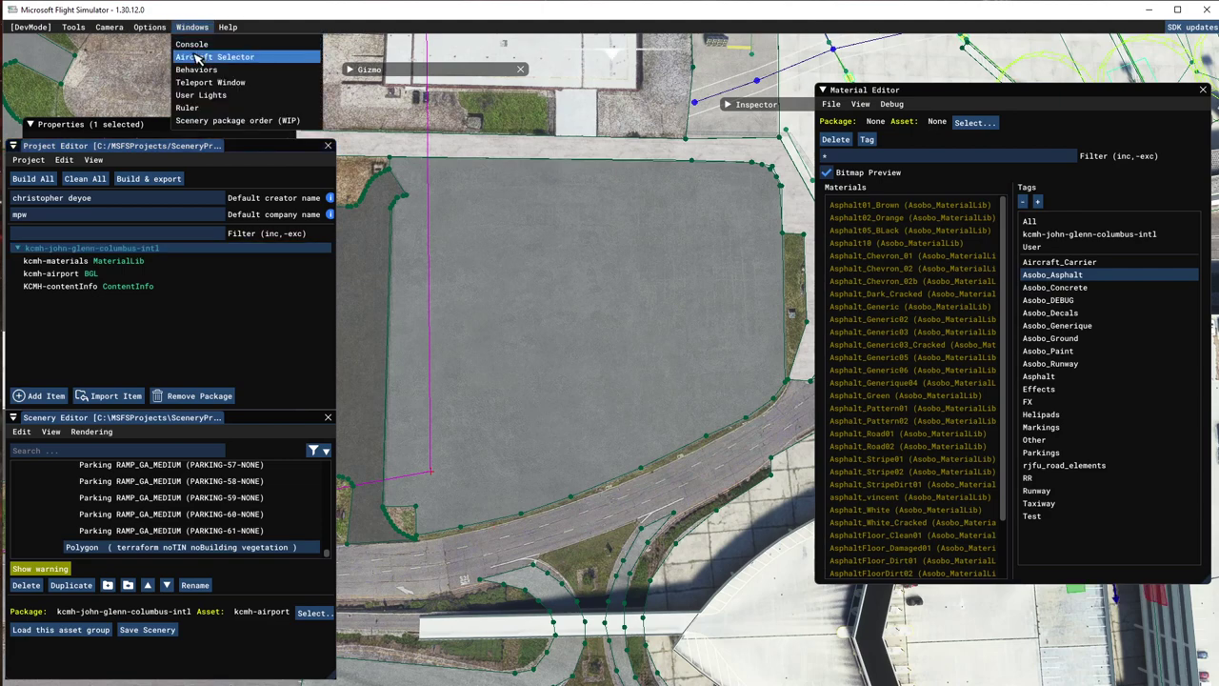
{"action": "left_click", "coordinate": [193, 44]}
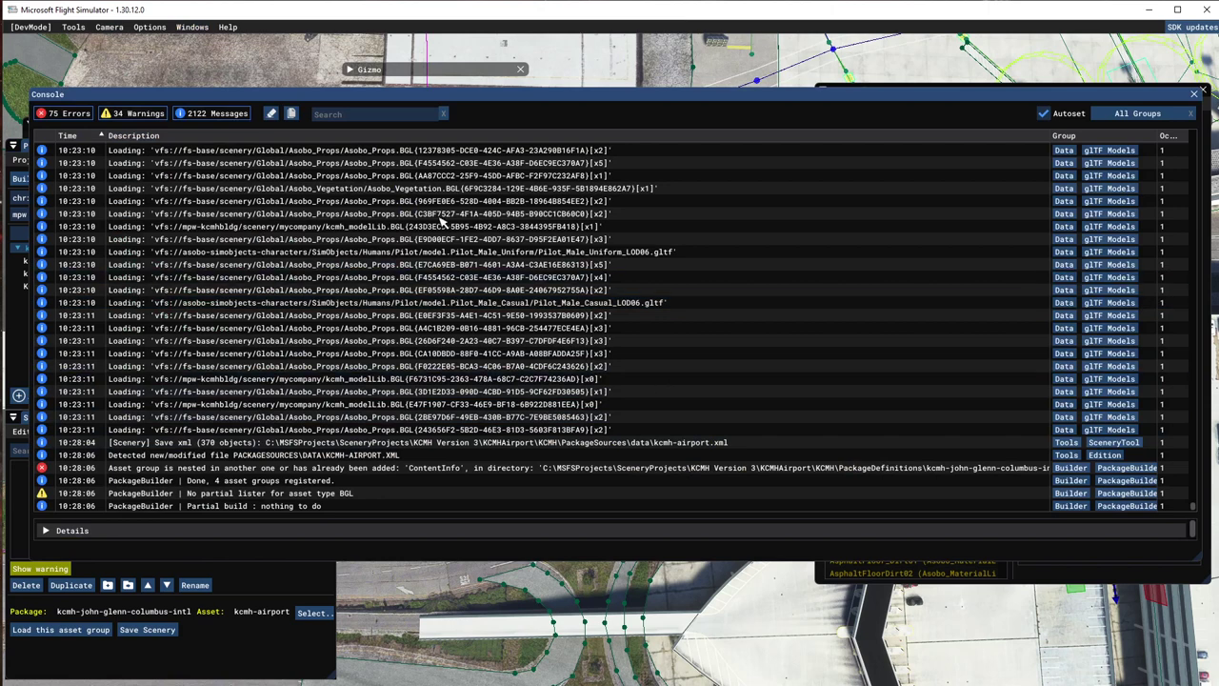
{"action": "left_click", "coordinate": [271, 113]}
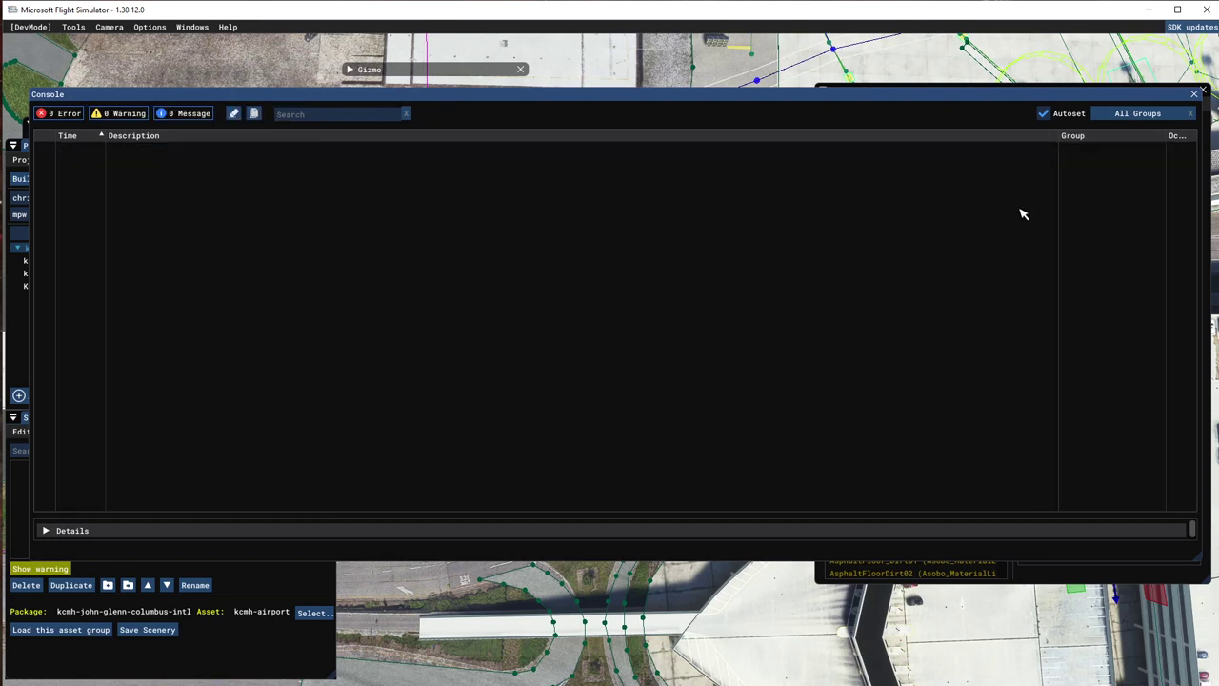
{"action": "left_click", "coordinate": [1195, 94]}
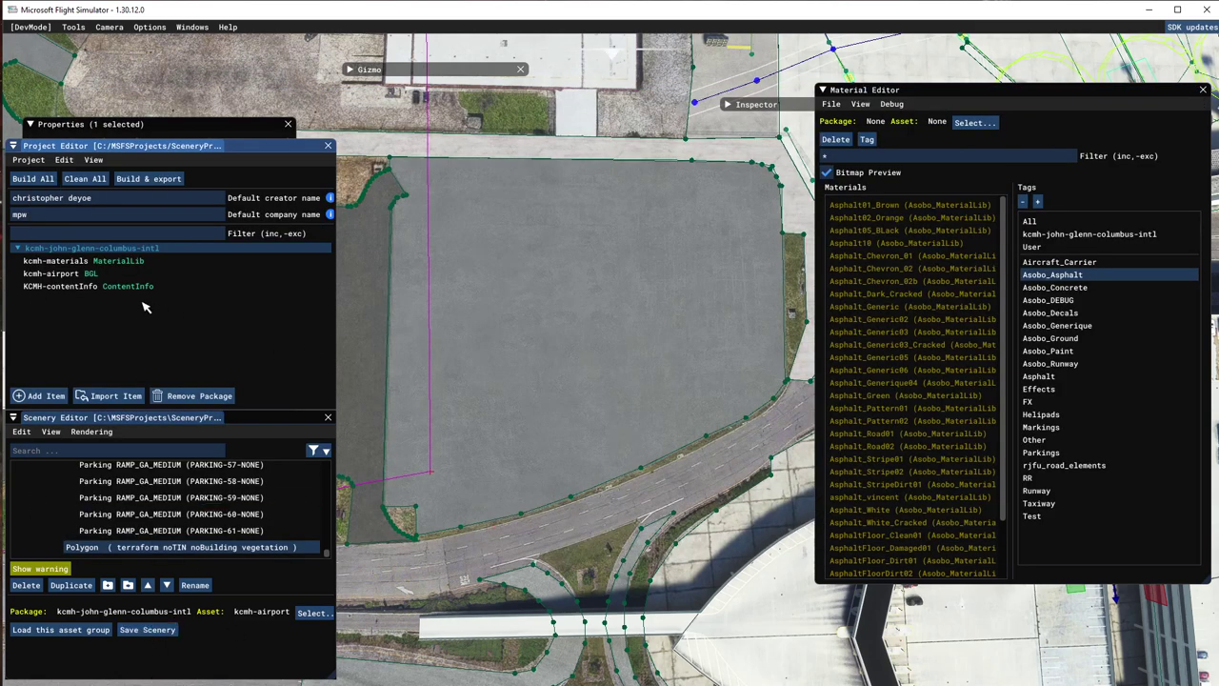
Build the kcmh-john-glenn-columbus-intl package from its Inspector, saving the project first
{"action": "left_click", "coordinate": [91, 248]}
{"action": "left_click", "coordinate": [730, 106]}
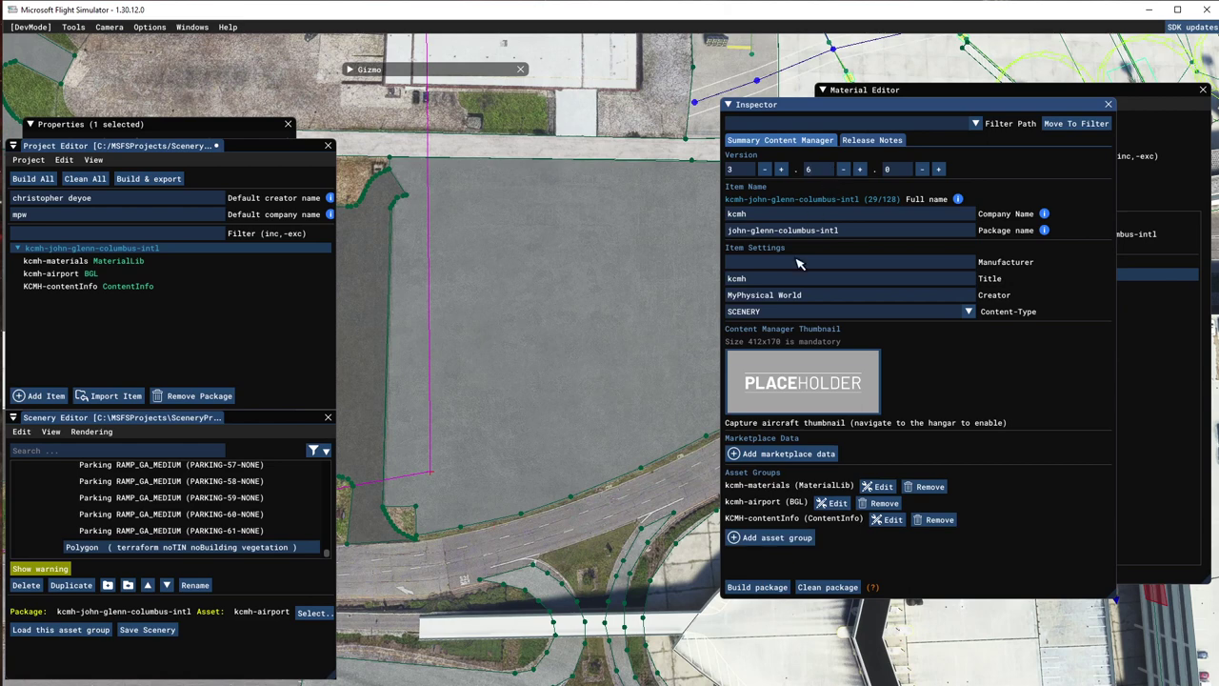
{"action": "left_click", "coordinate": [760, 587]}
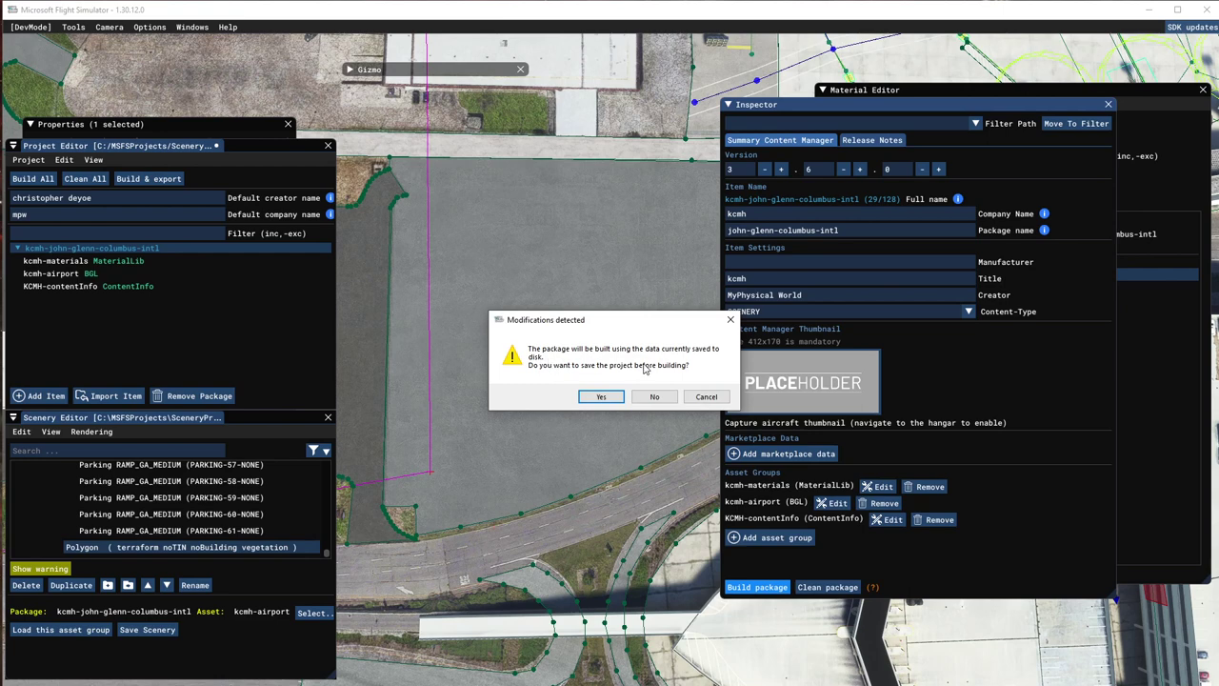
{"action": "left_click", "coordinate": [600, 397]}
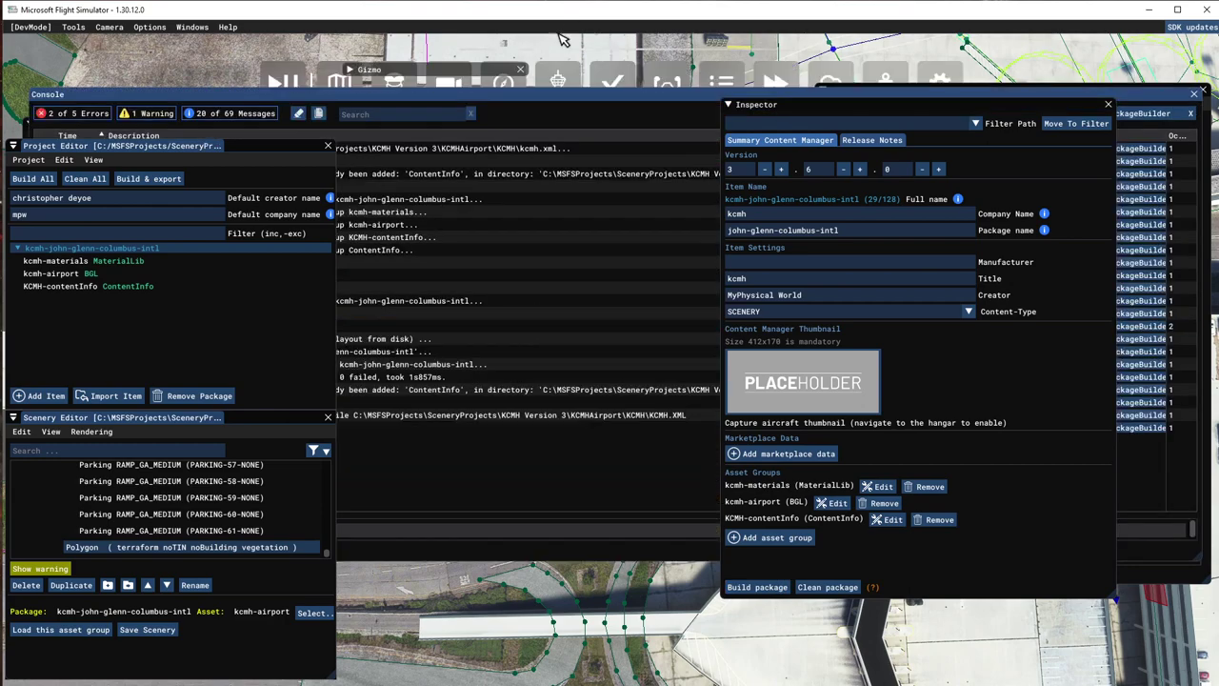
Examine the PackageBuilder errors and warning in the Console, then close it
{"action": "left_click", "coordinate": [729, 104]}
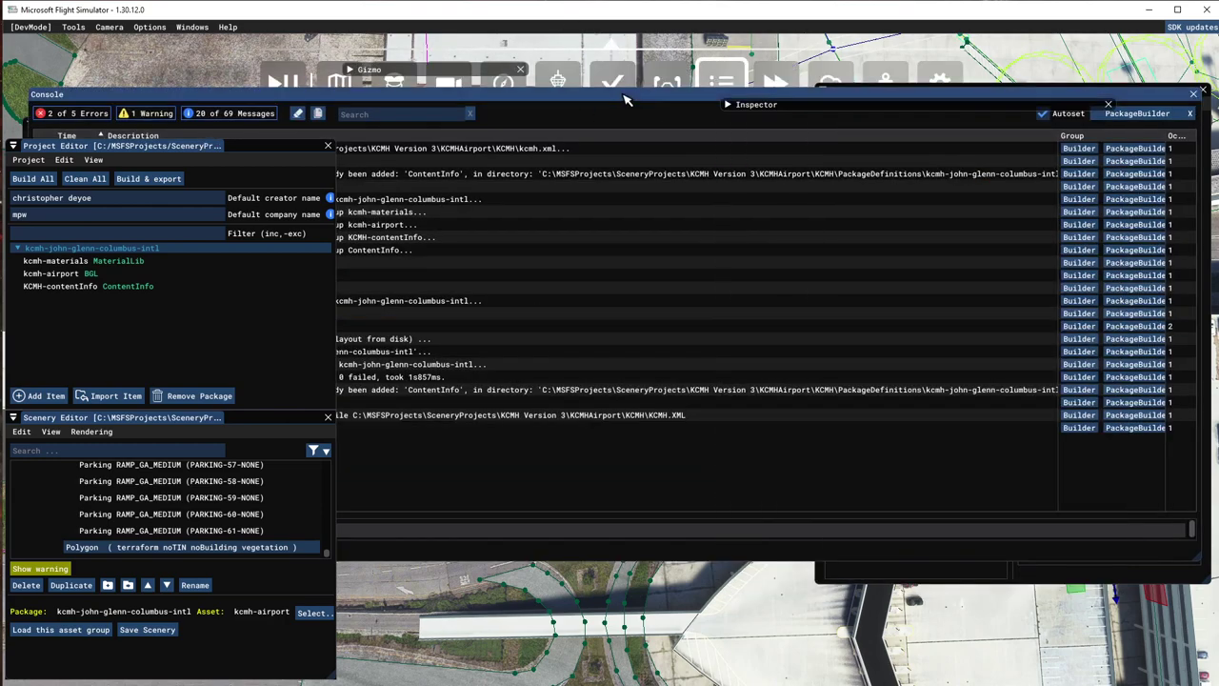
{"action": "left_click", "coordinate": [536, 96]}
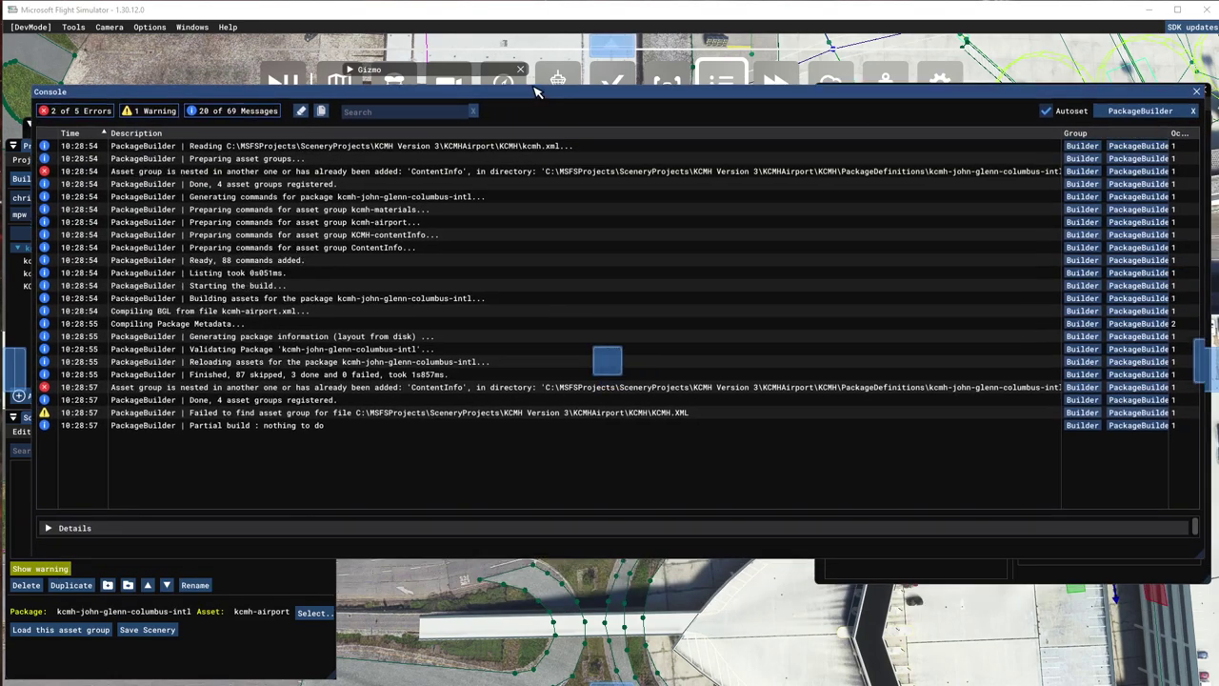
{"action": "left_click_drag", "start_coordinate": [536, 92], "coordinate": [535, 90]}
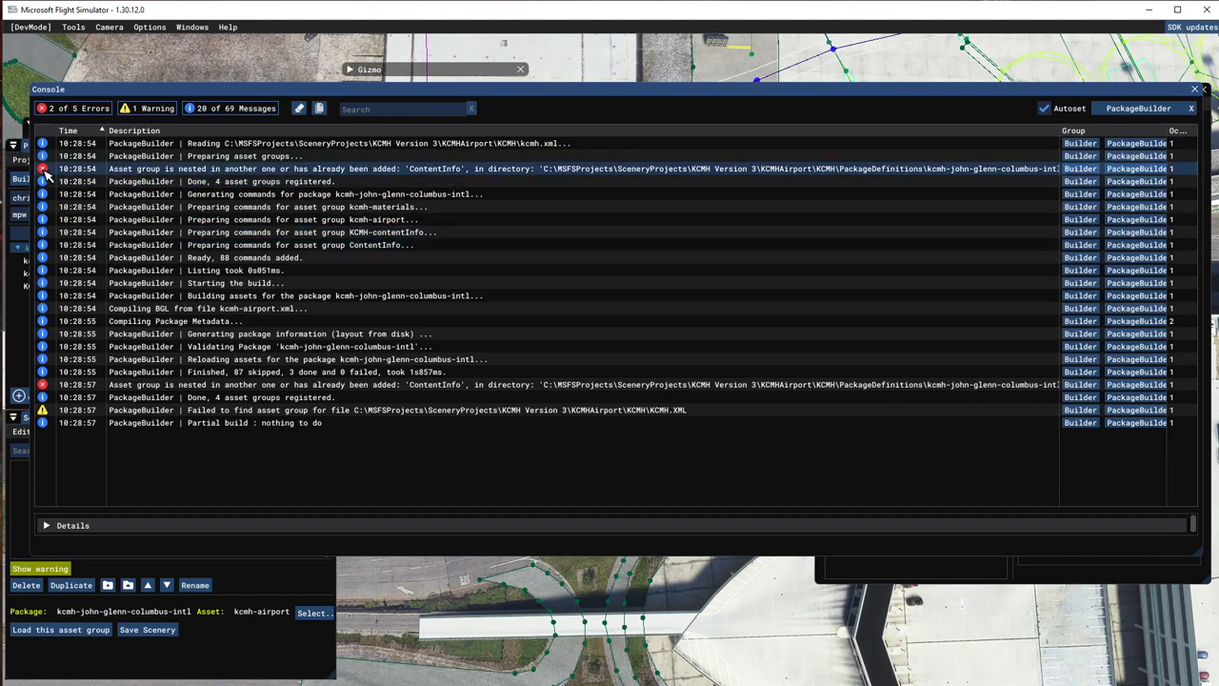
{"action": "left_click", "coordinate": [381, 385]}
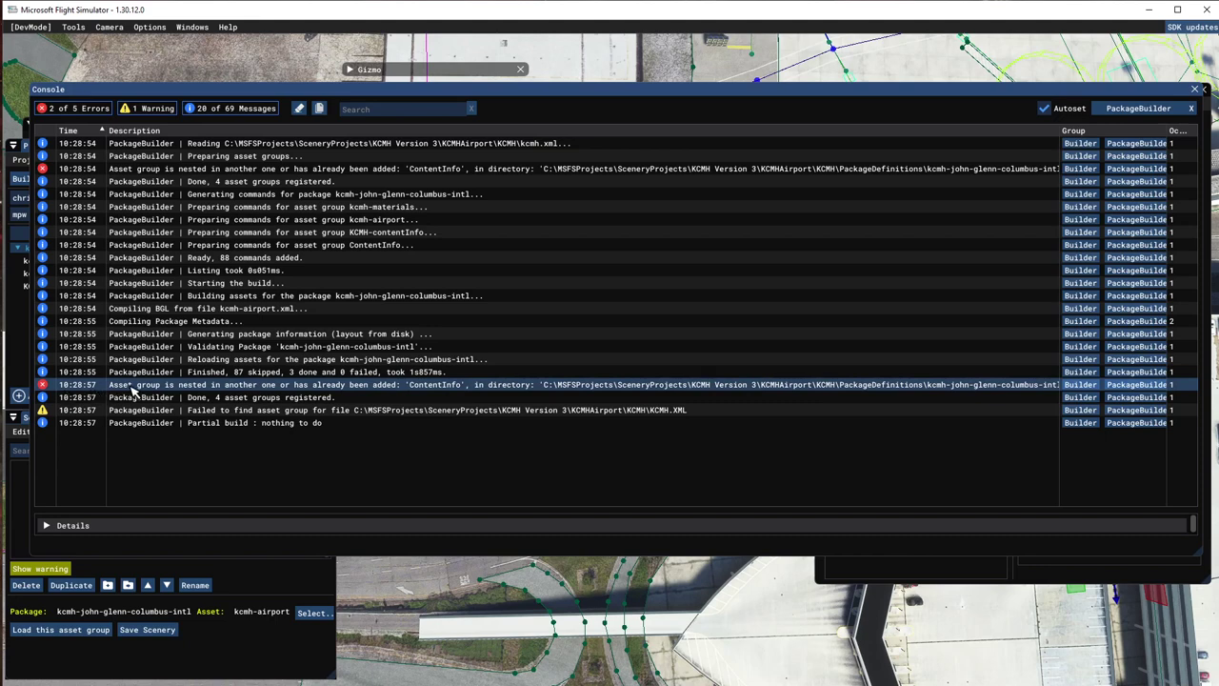
{"action": "left_click", "coordinate": [362, 386]}
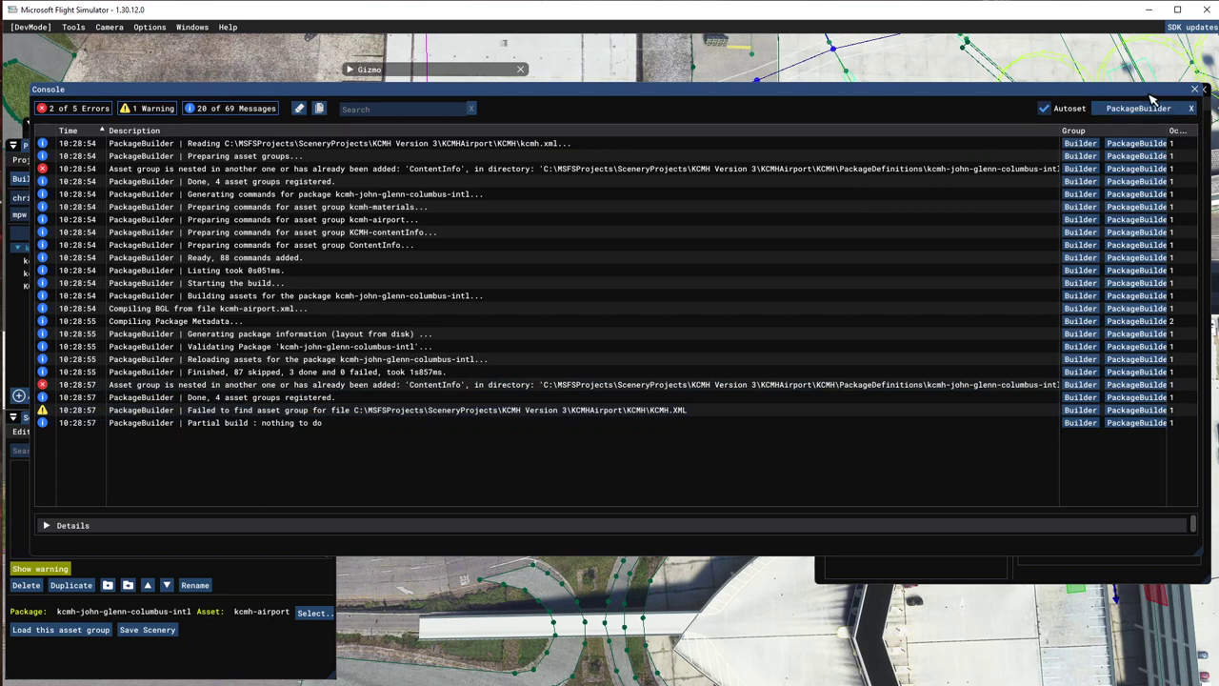
{"action": "left_click", "coordinate": [1197, 89]}
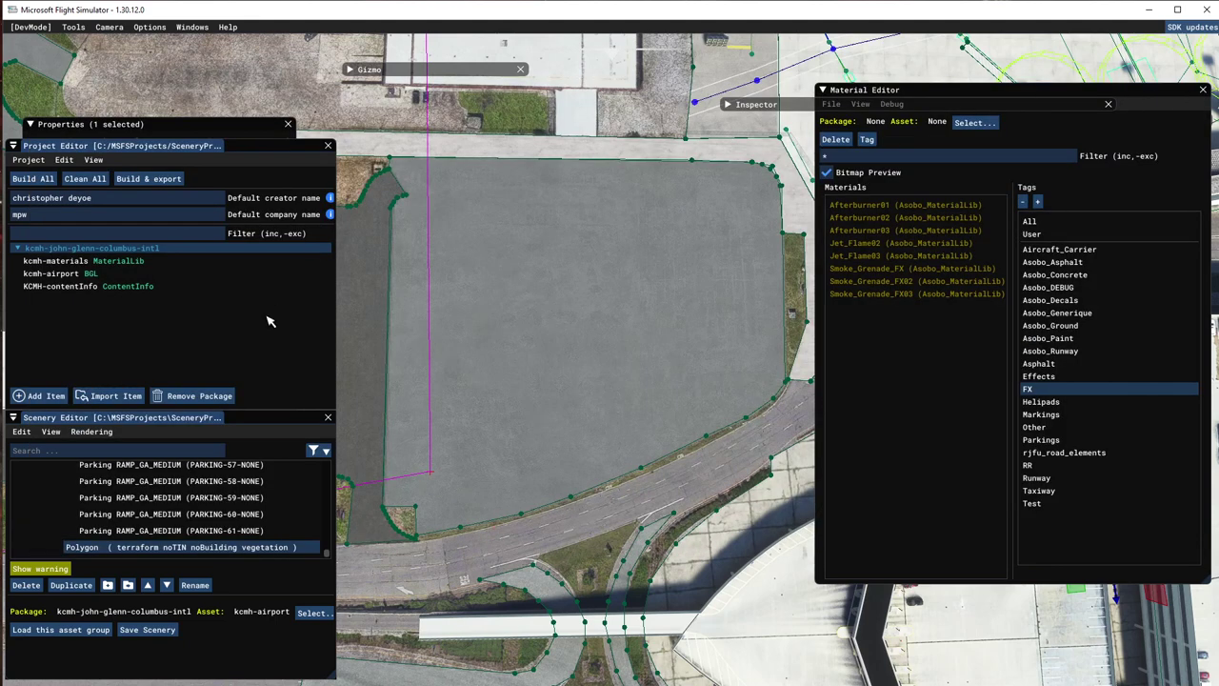
{"action": "left_click", "coordinate": [74, 26]}
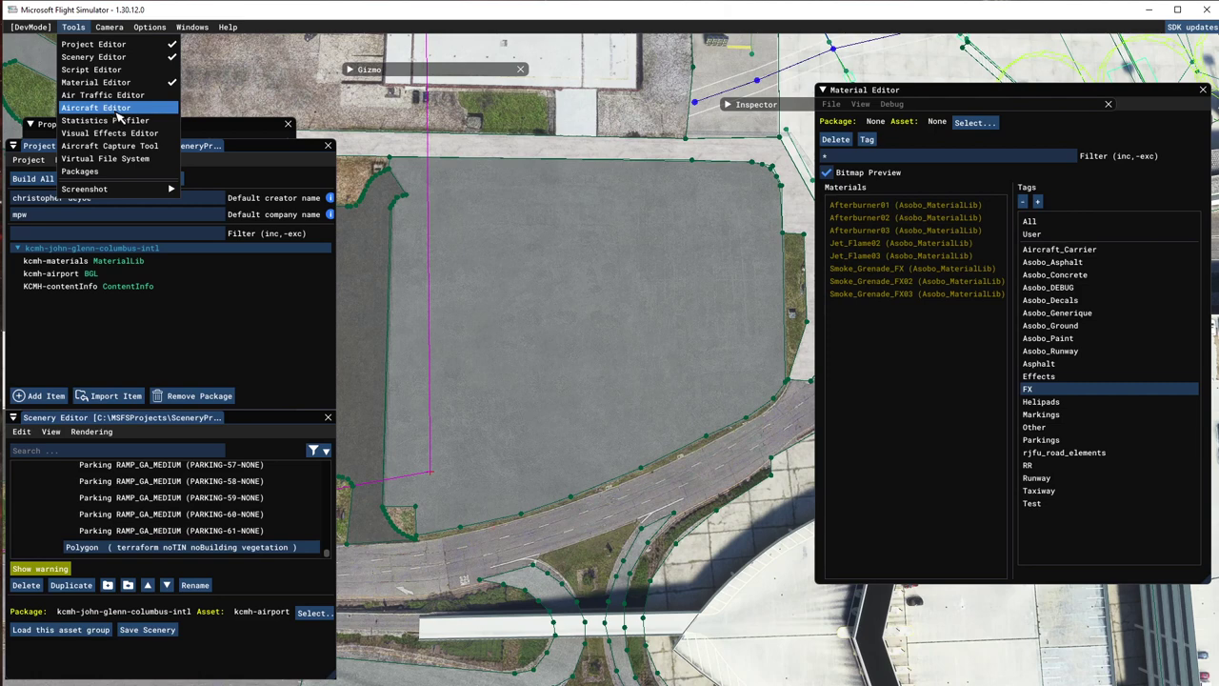
{"action": "mouse_move", "coordinate": [96, 188]}
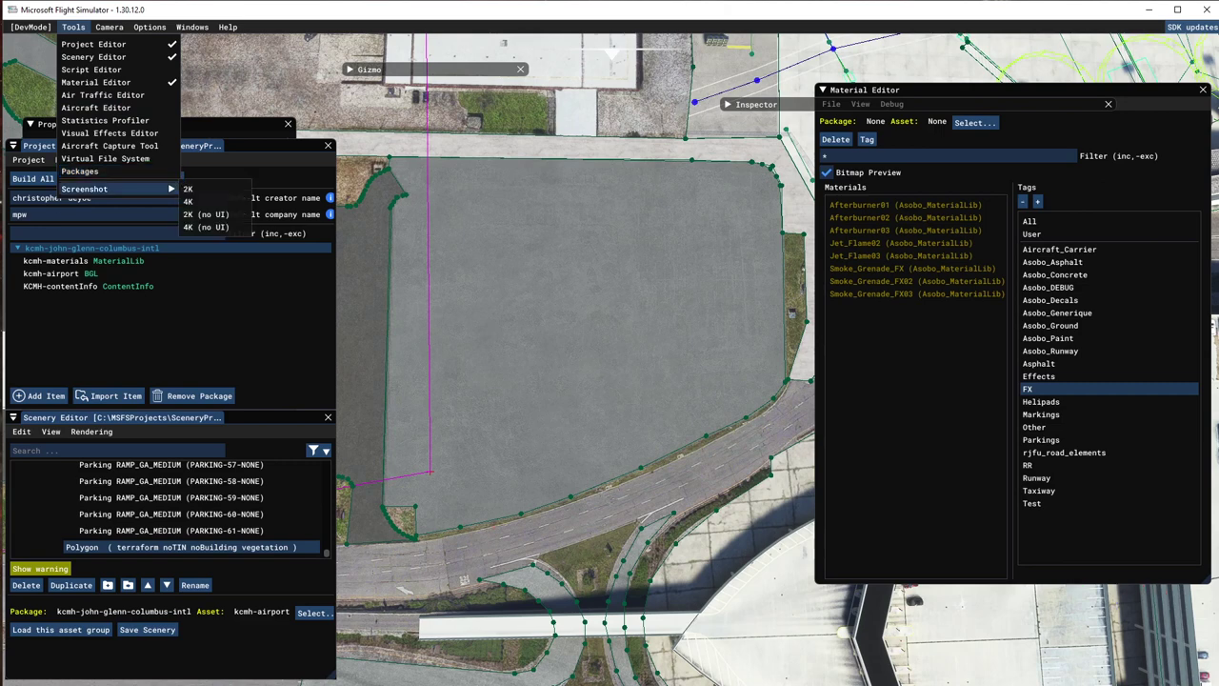